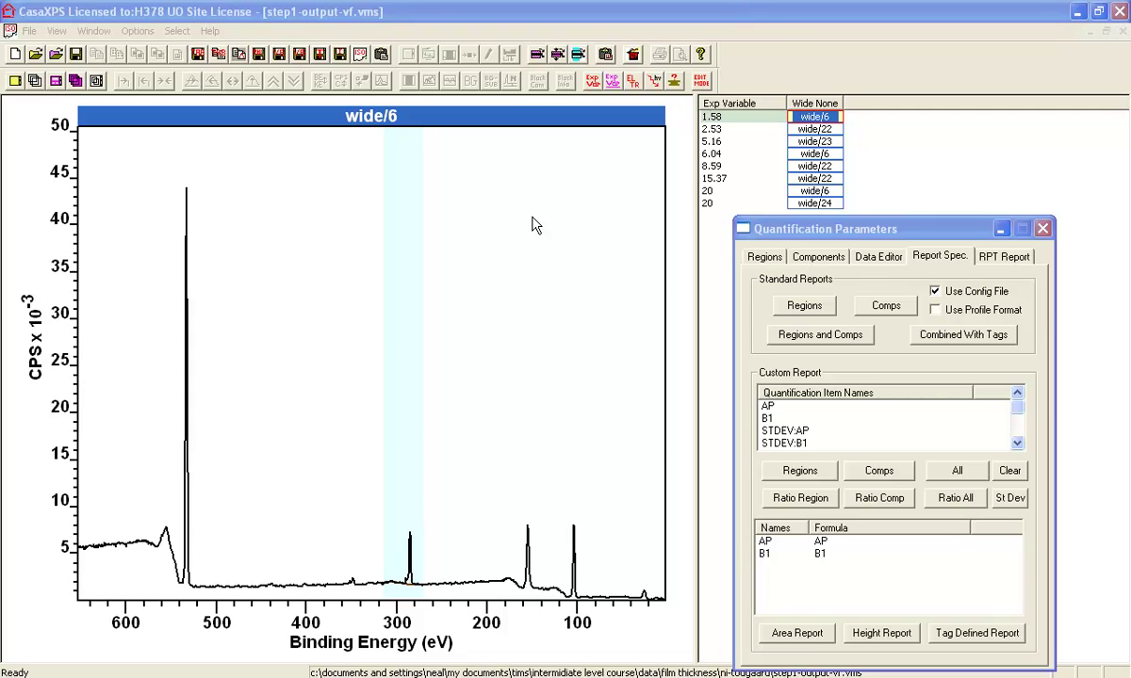
Autofit the Regions table's A and B columns so the B1 and AP settings, including AP's Skip background, are readable.
{"action": "left_click", "coordinate": [765, 255]}
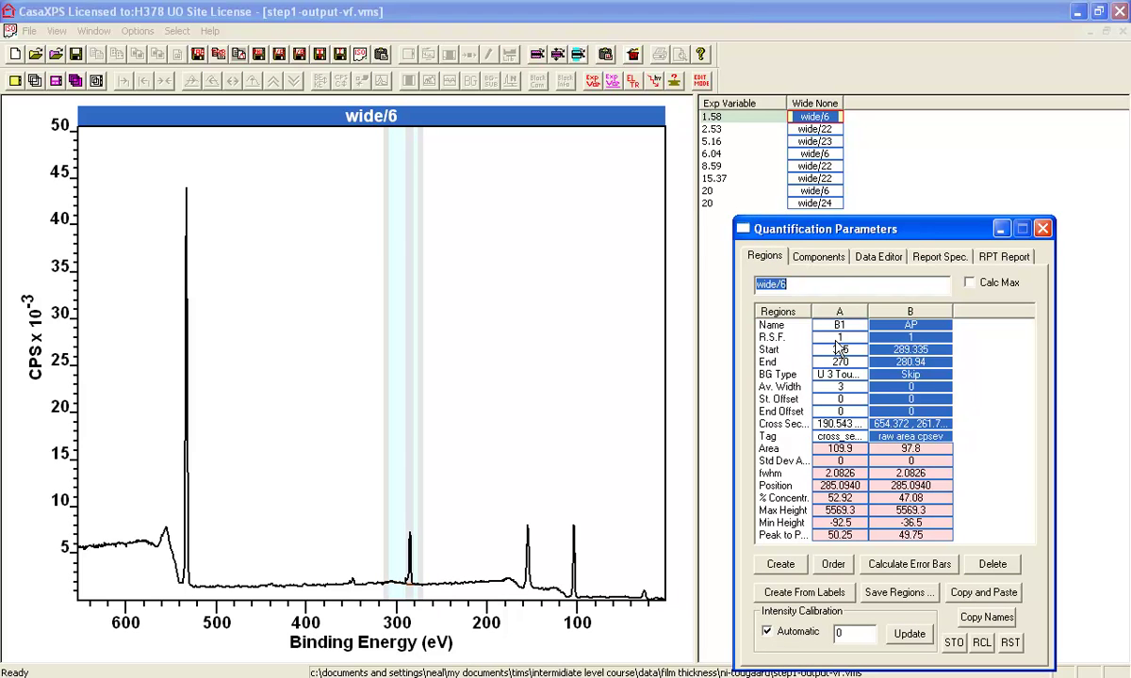
{"action": "double_click", "coordinate": [866, 311]}
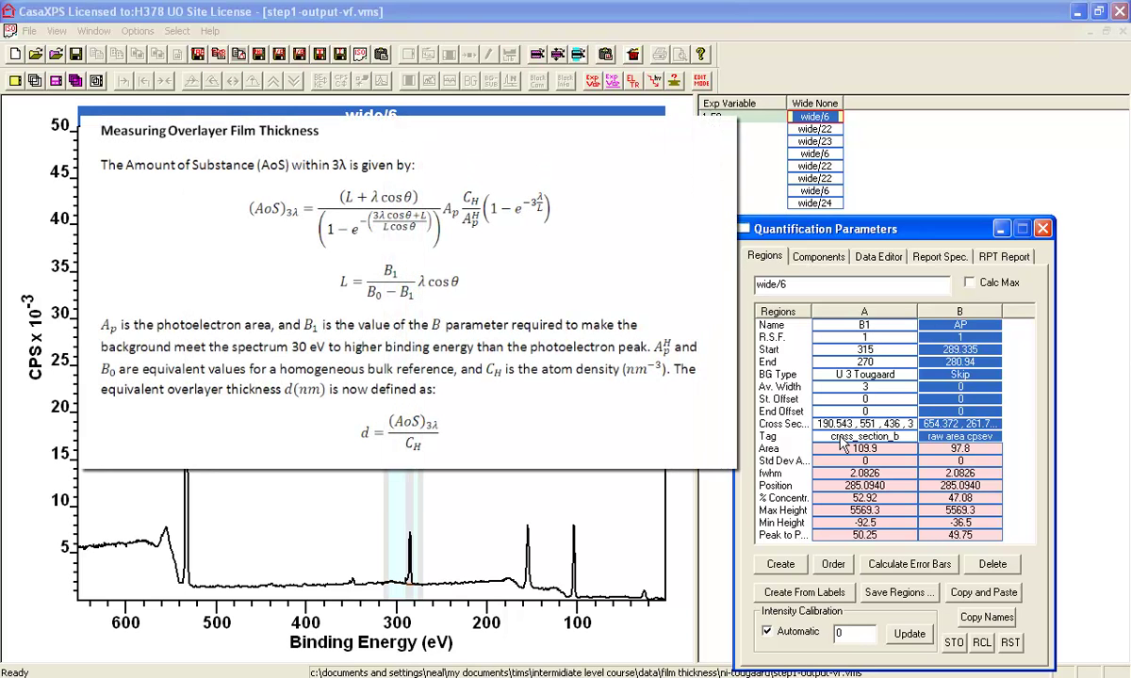
{"action": "double_click", "coordinate": [1001, 311]}
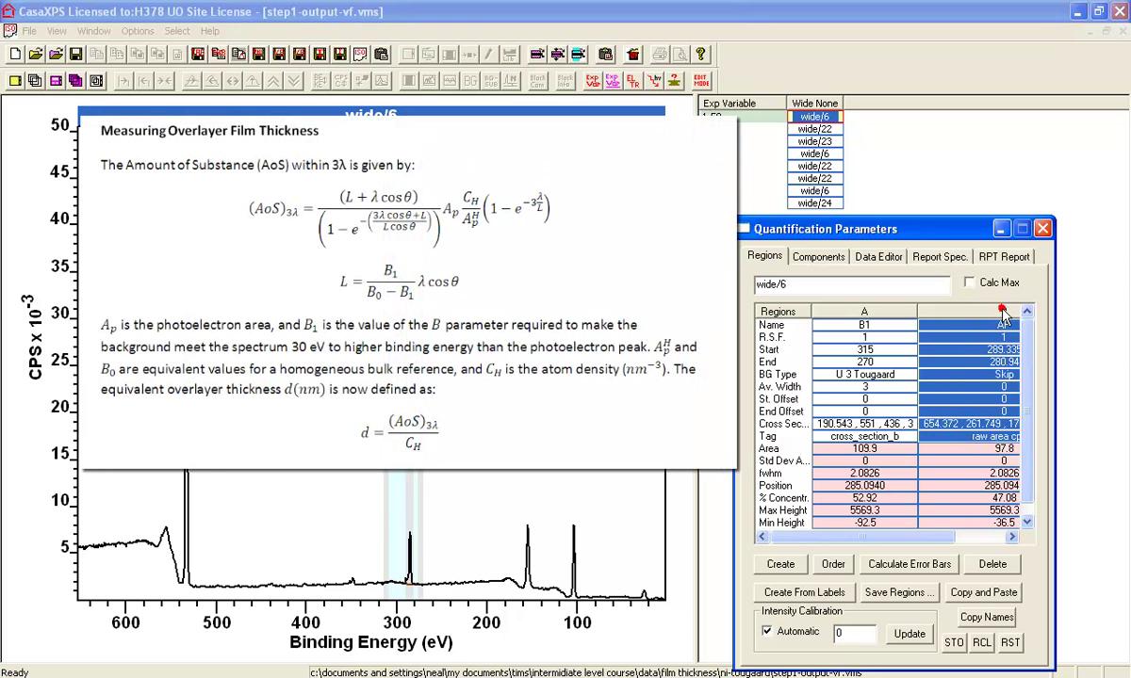
{"action": "left_click_drag", "start_coordinate": [852, 536], "coordinate": [873, 537]}
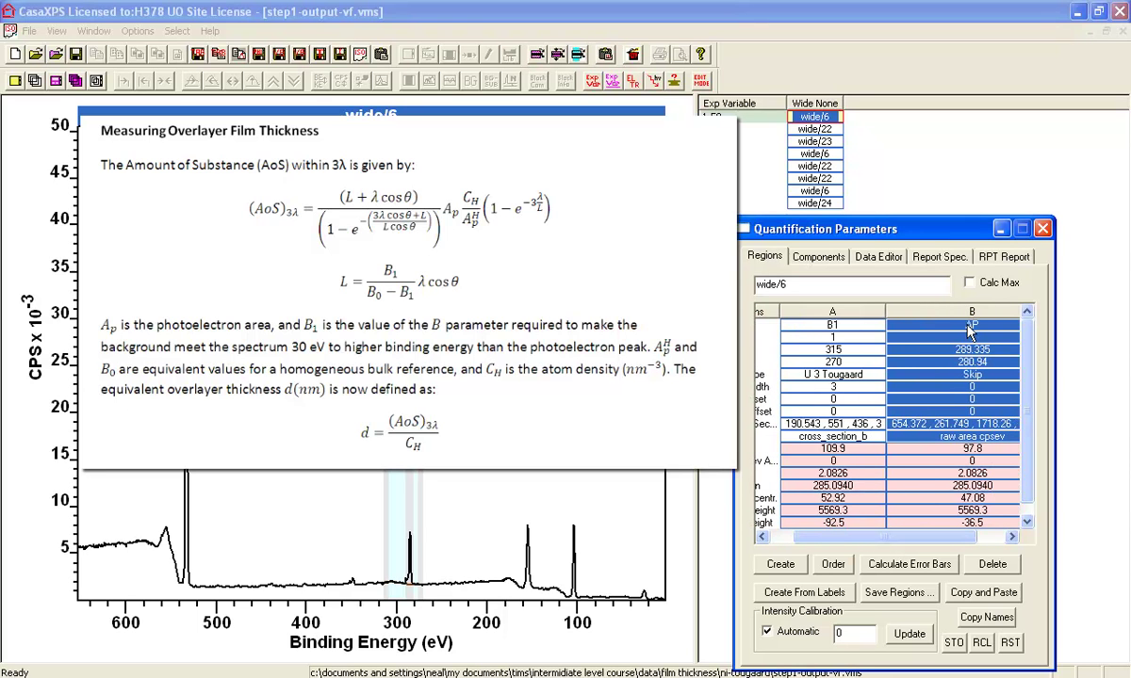
{"action": "double_click", "coordinate": [961, 374]}
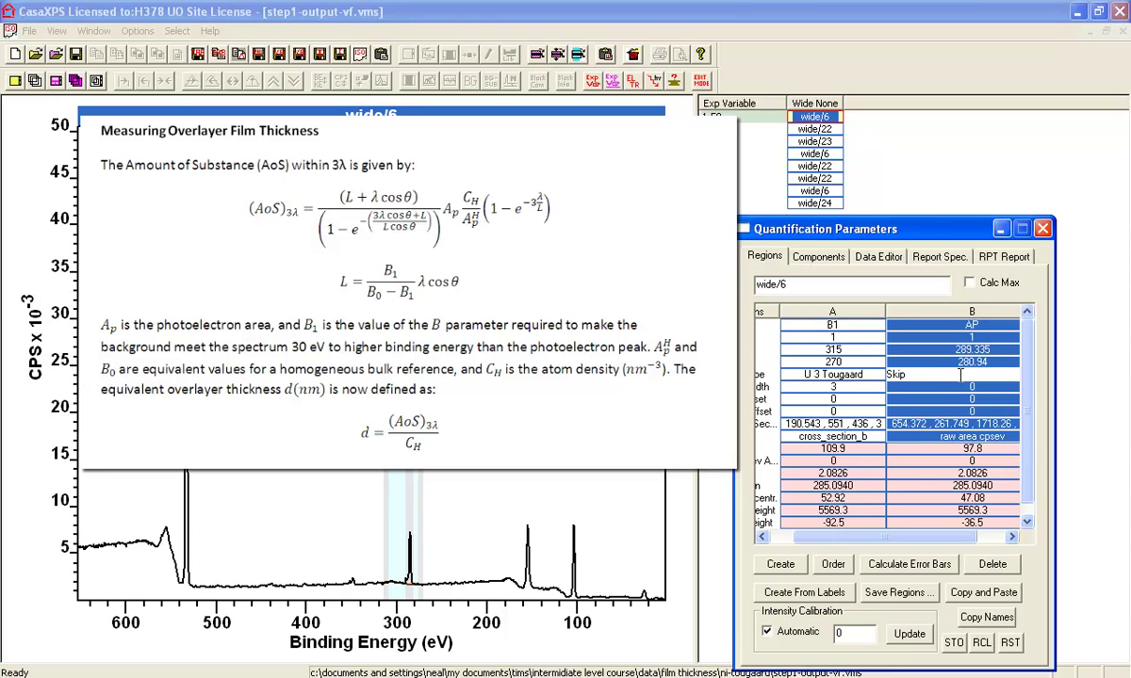
Go back to the Report Spec. tab and minimize the Word film-thickness document.
{"action": "left_click", "coordinate": [897, 258]}
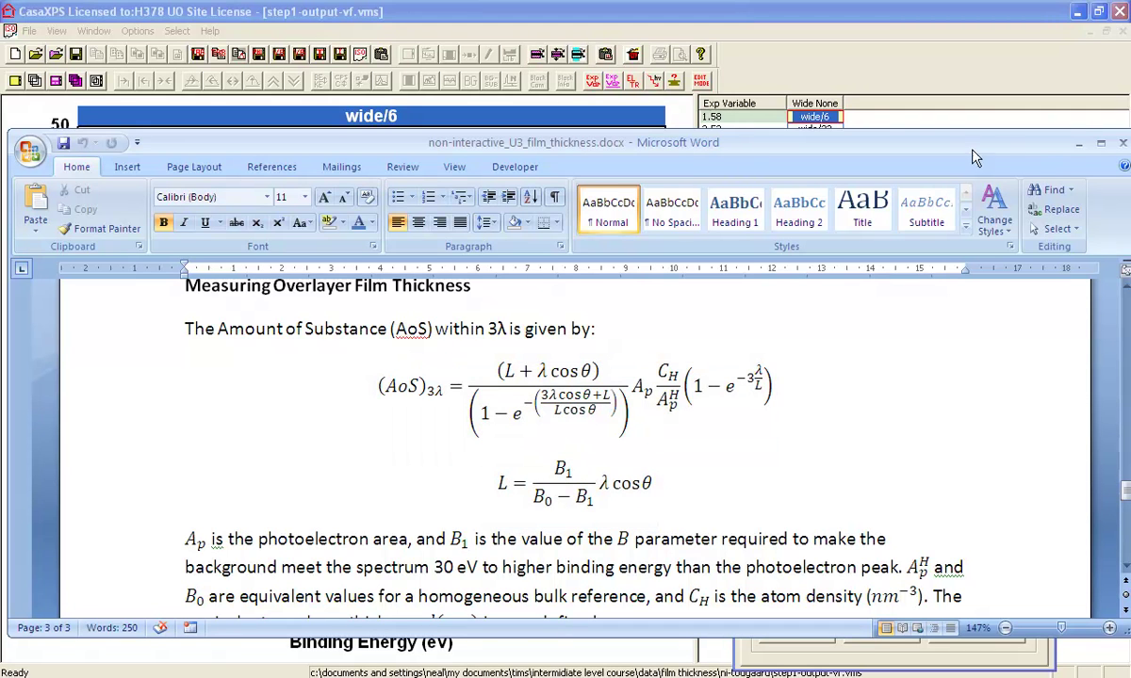
{"action": "left_click", "coordinate": [1080, 143]}
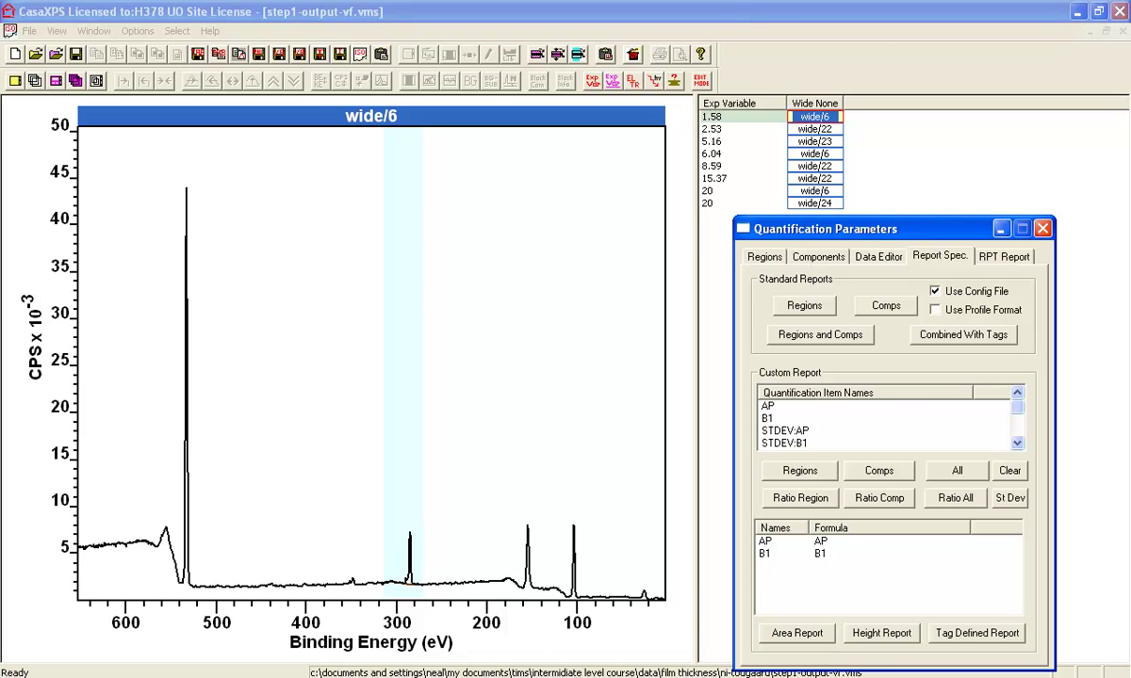
Go from Casa2317dev001 into the CasaXPS.CQL folder and open EAL.txt in Notepad.
{"action": "key", "text": "alt+Tab"}
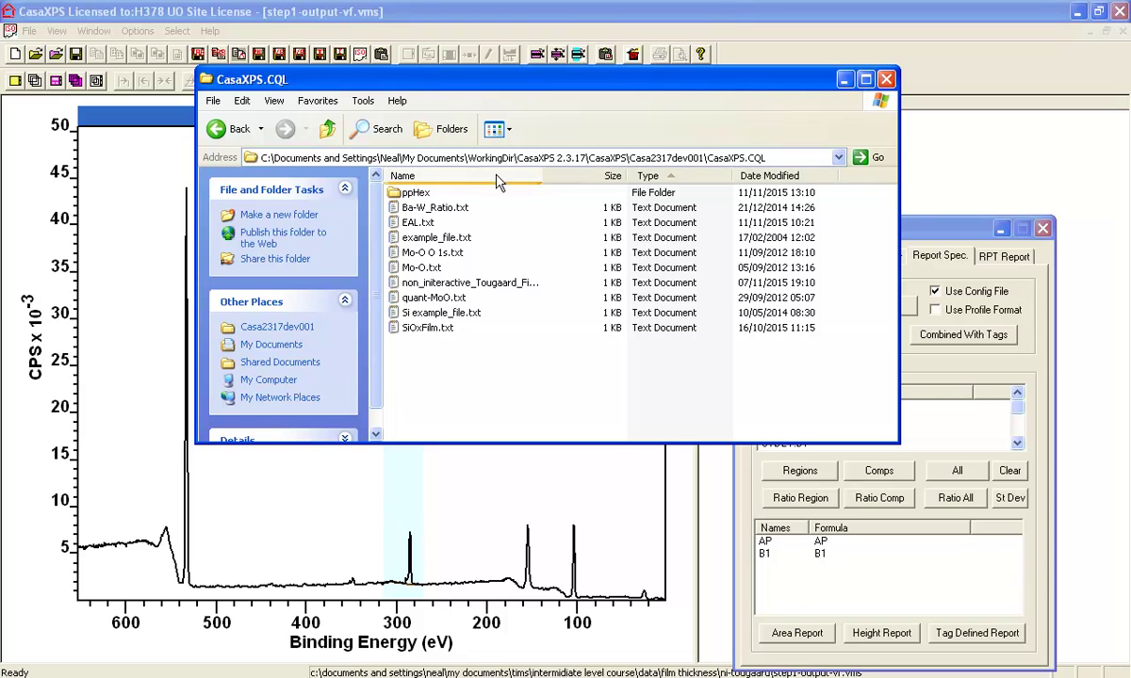
{"action": "left_click", "coordinate": [329, 131]}
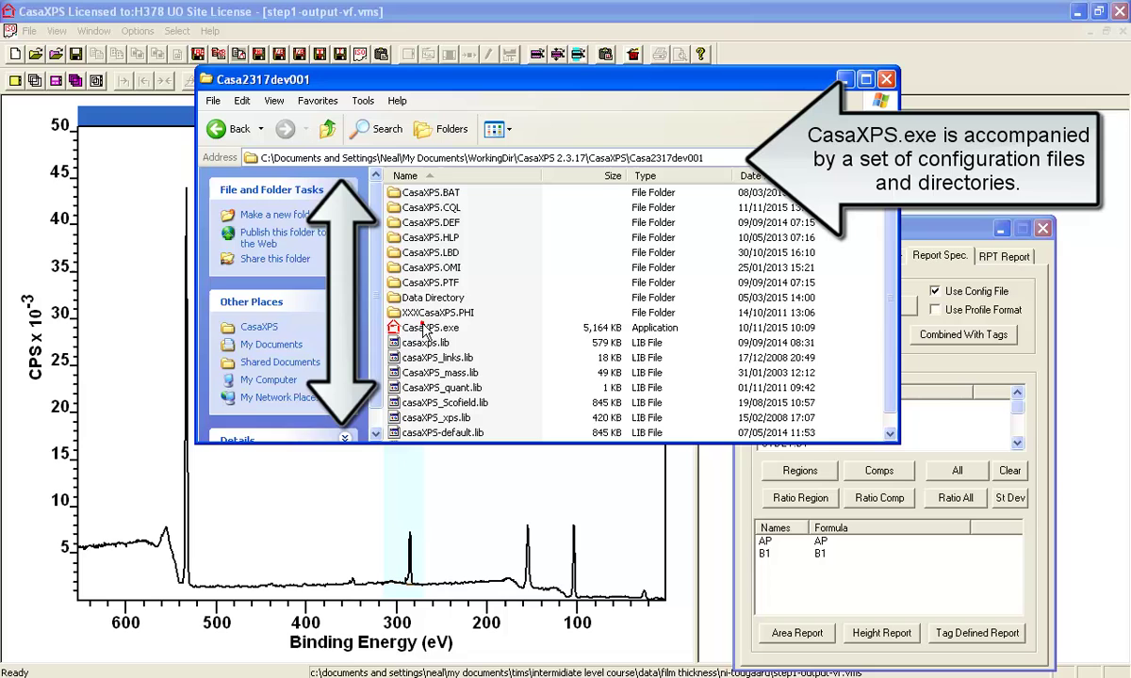
{"action": "left_click", "coordinate": [423, 327]}
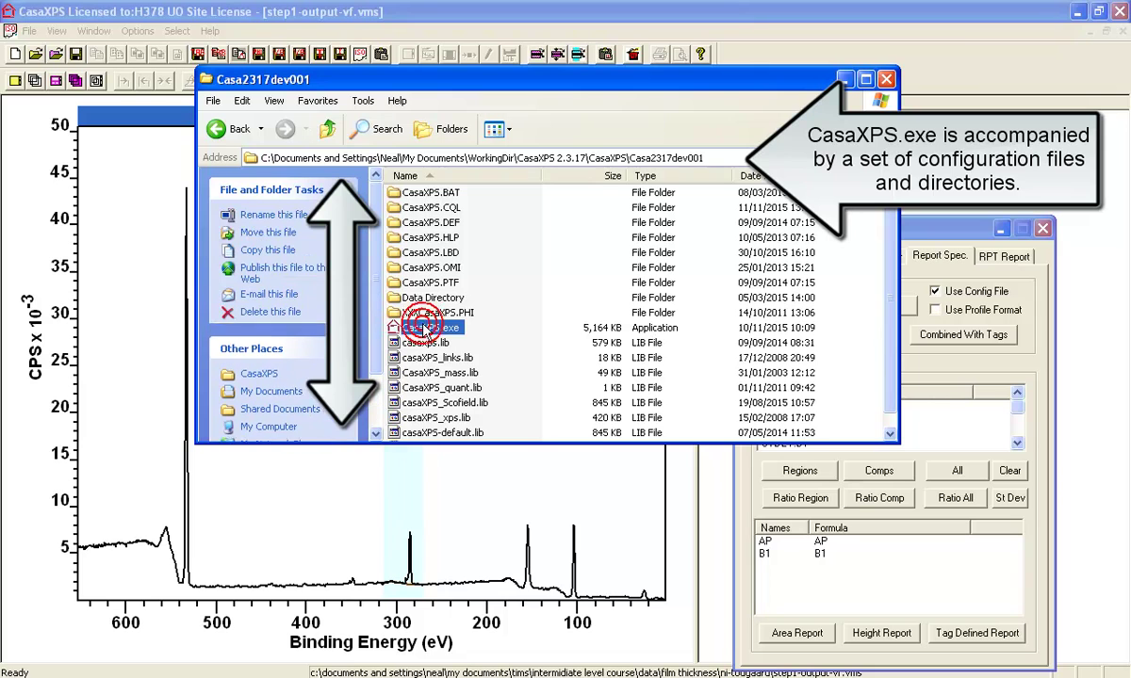
{"action": "double_click", "coordinate": [404, 208]}
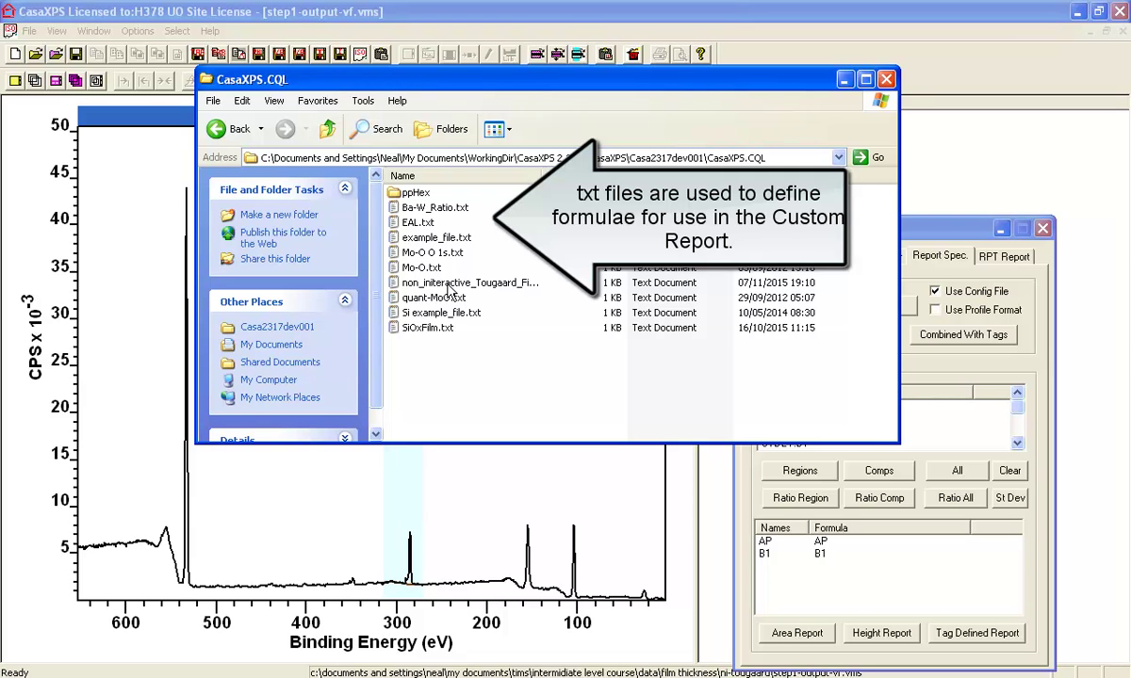
{"action": "left_click", "coordinate": [395, 223]}
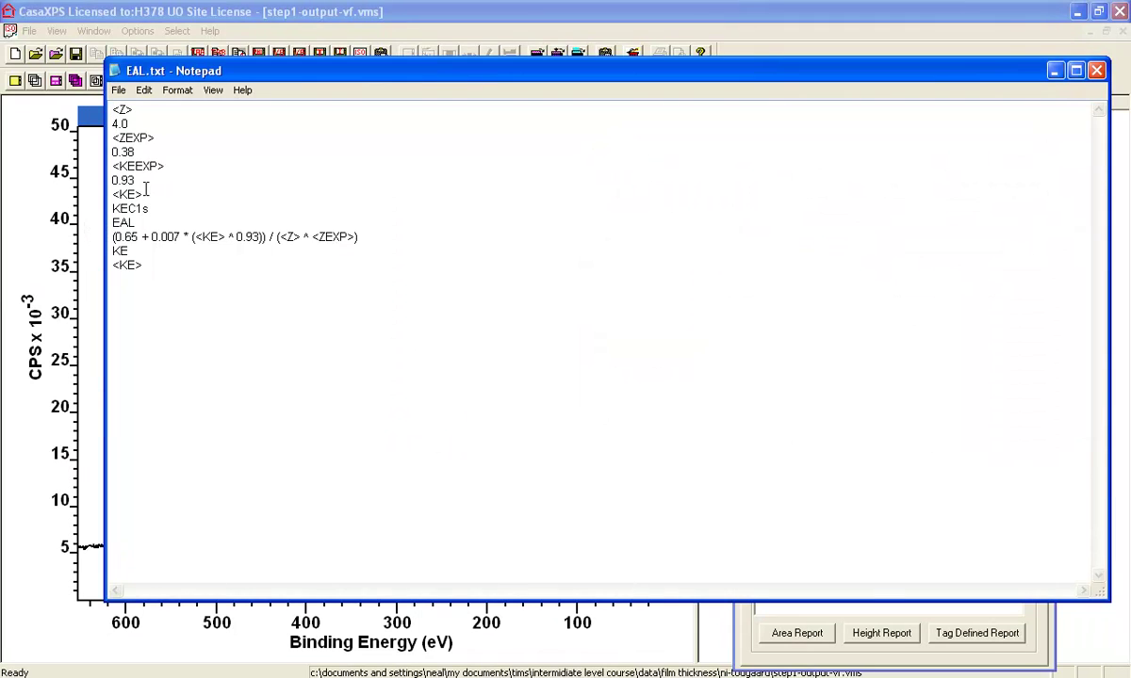
Close EAL.txt and create a new text document in the CasaXPS.CQL folder.
{"action": "key", "text": "alt+F4"}
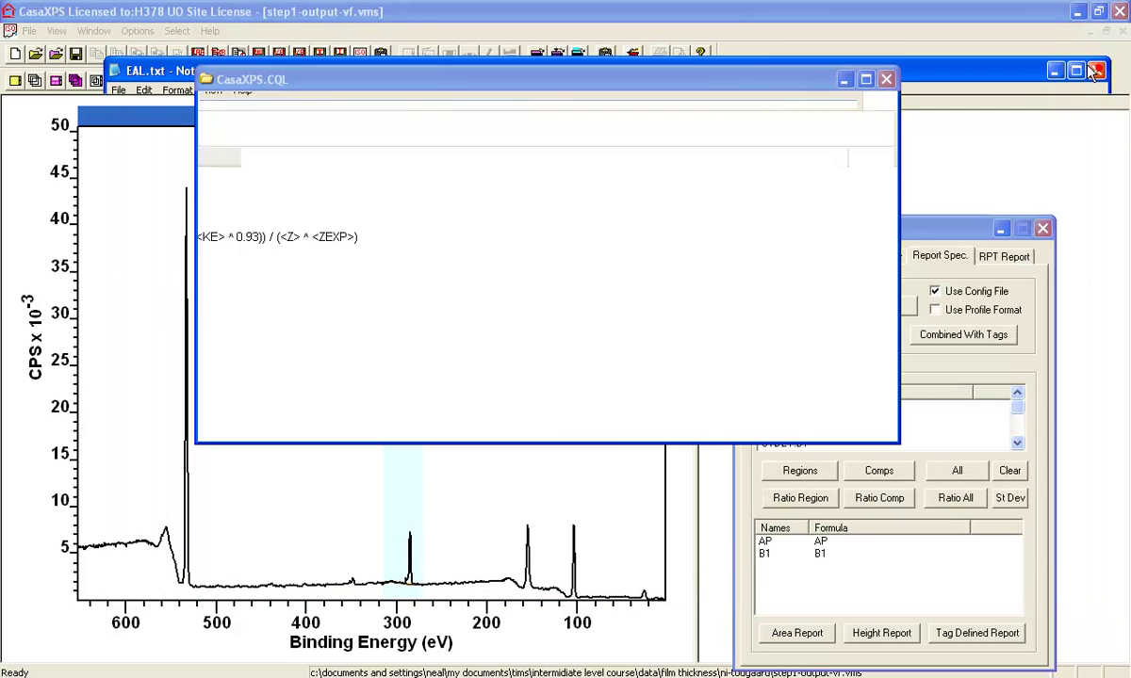
{"action": "left_click", "coordinate": [526, 365]}
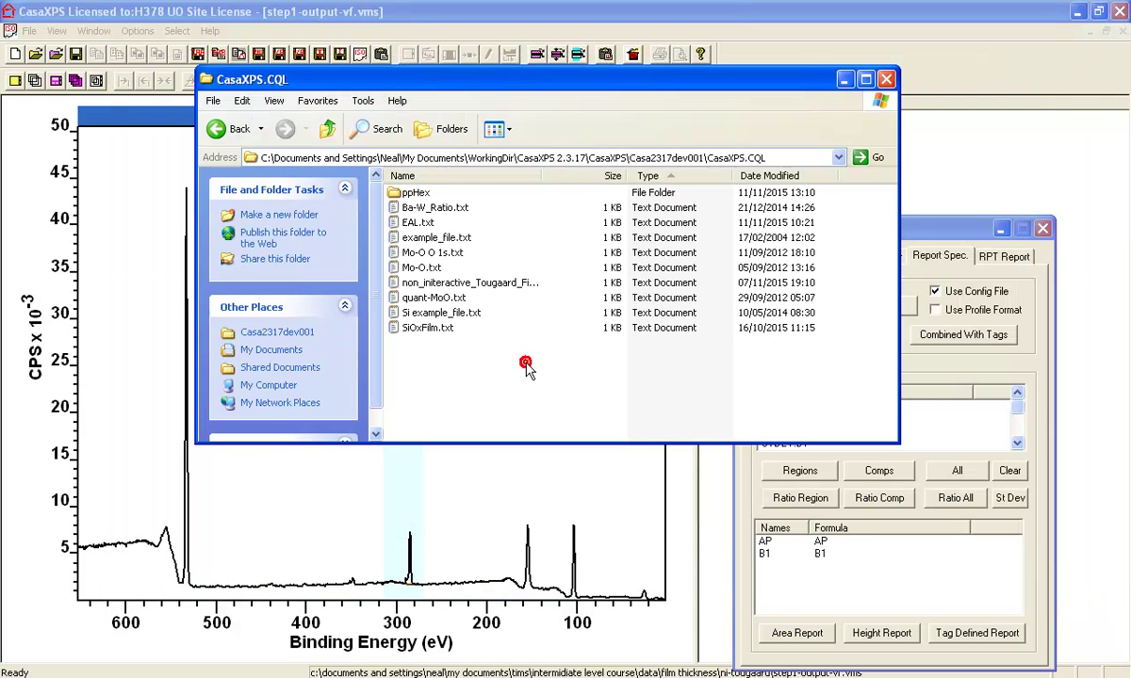
{"action": "right_click", "coordinate": [528, 366]}
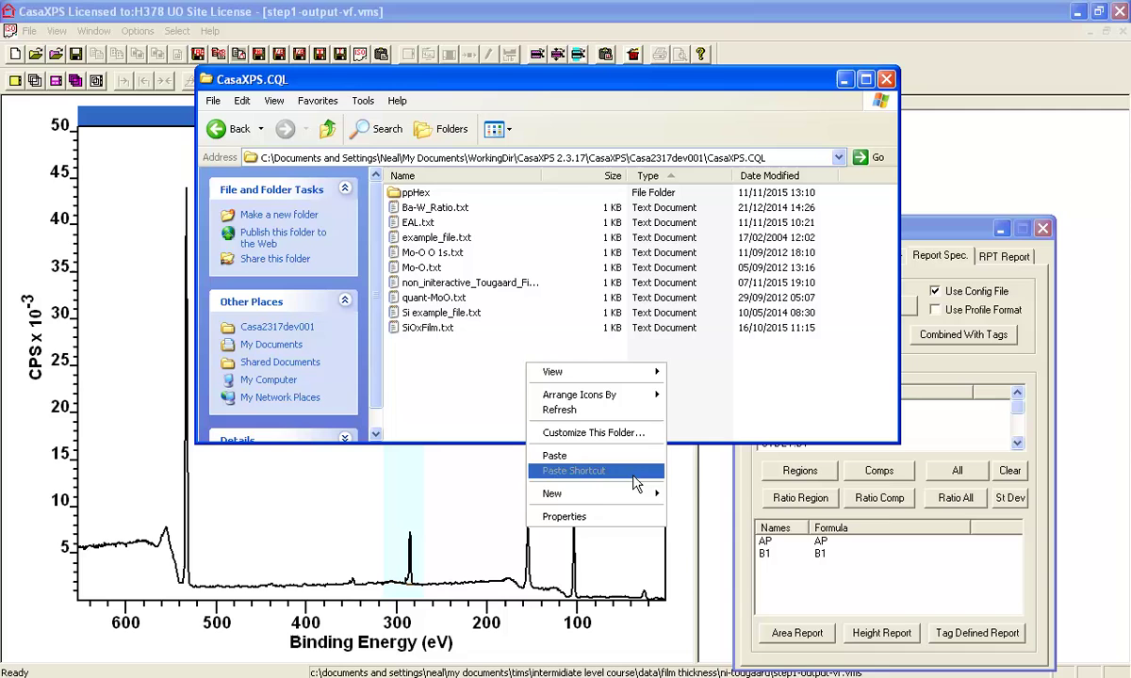
{"action": "mouse_move", "coordinate": [650, 498]}
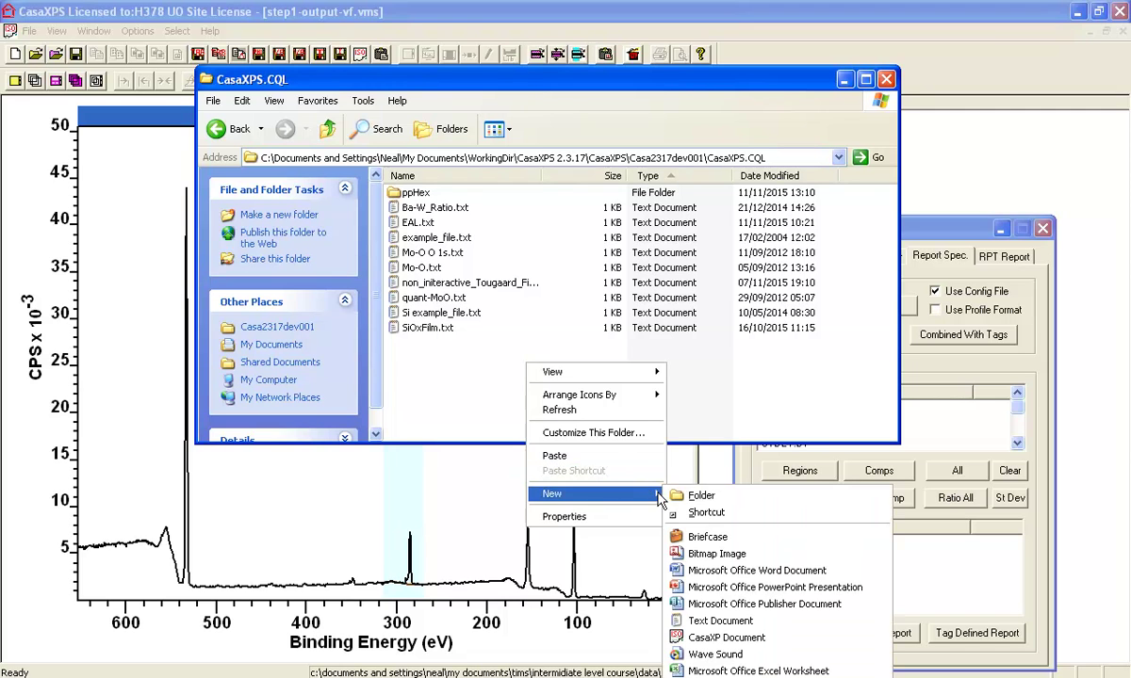
{"action": "left_click", "coordinate": [718, 621]}
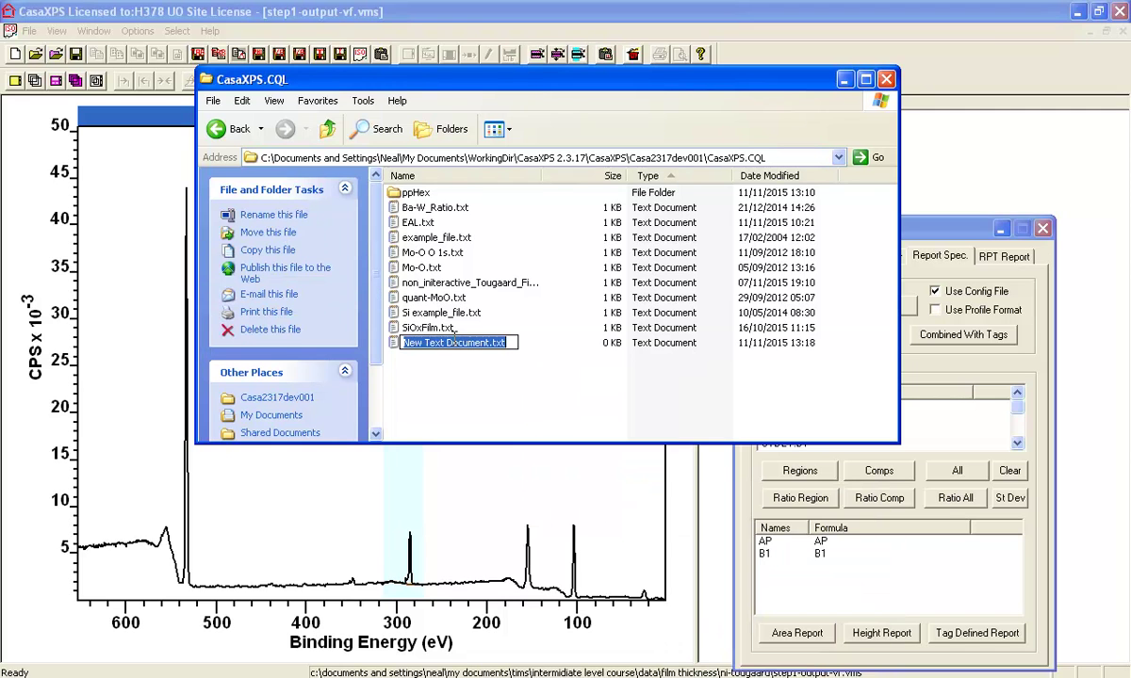
{"action": "left_click", "coordinate": [495, 342]}
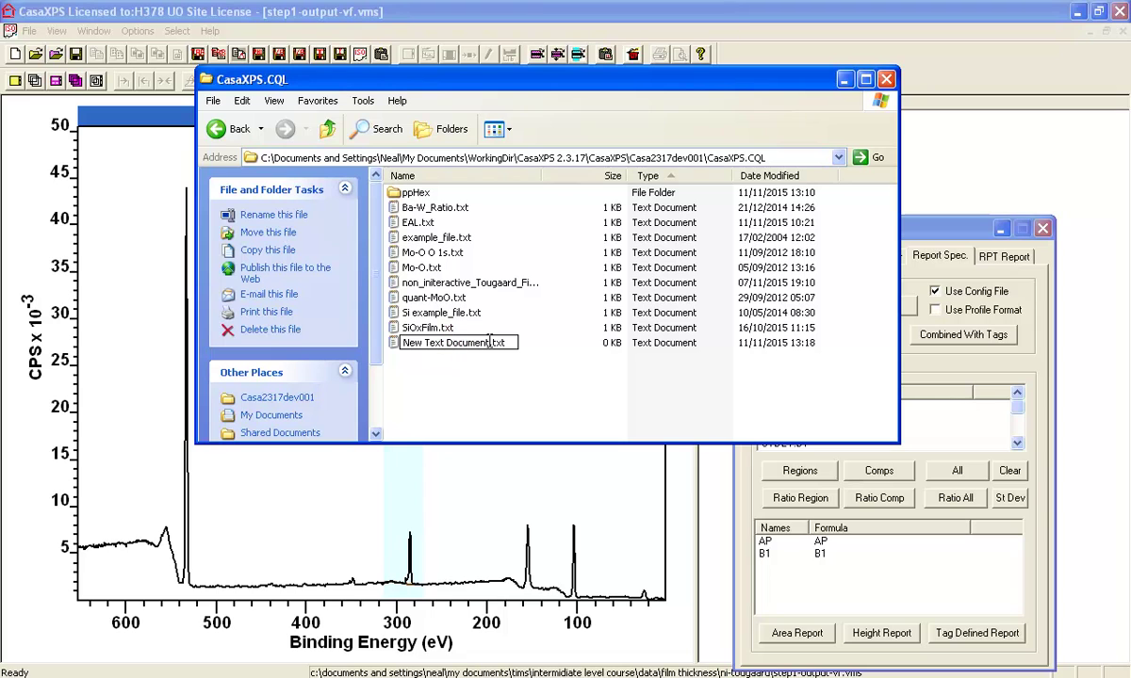
{"action": "key", "text": "shift+Home"}
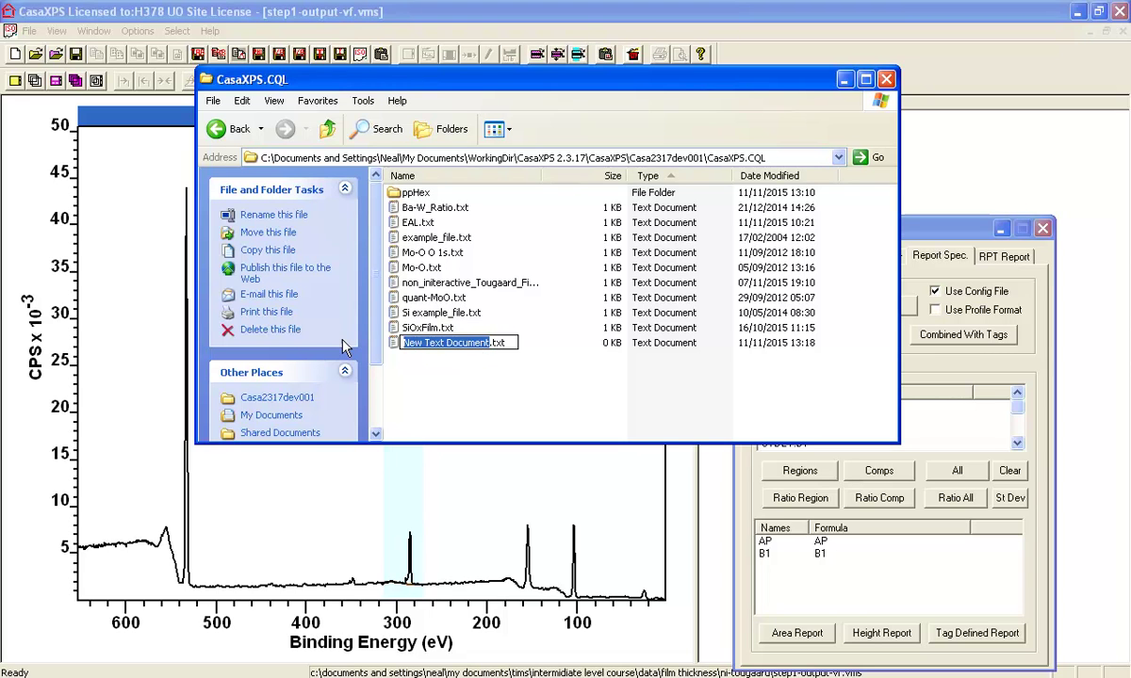
{"action": "type", "text": "Ni"}
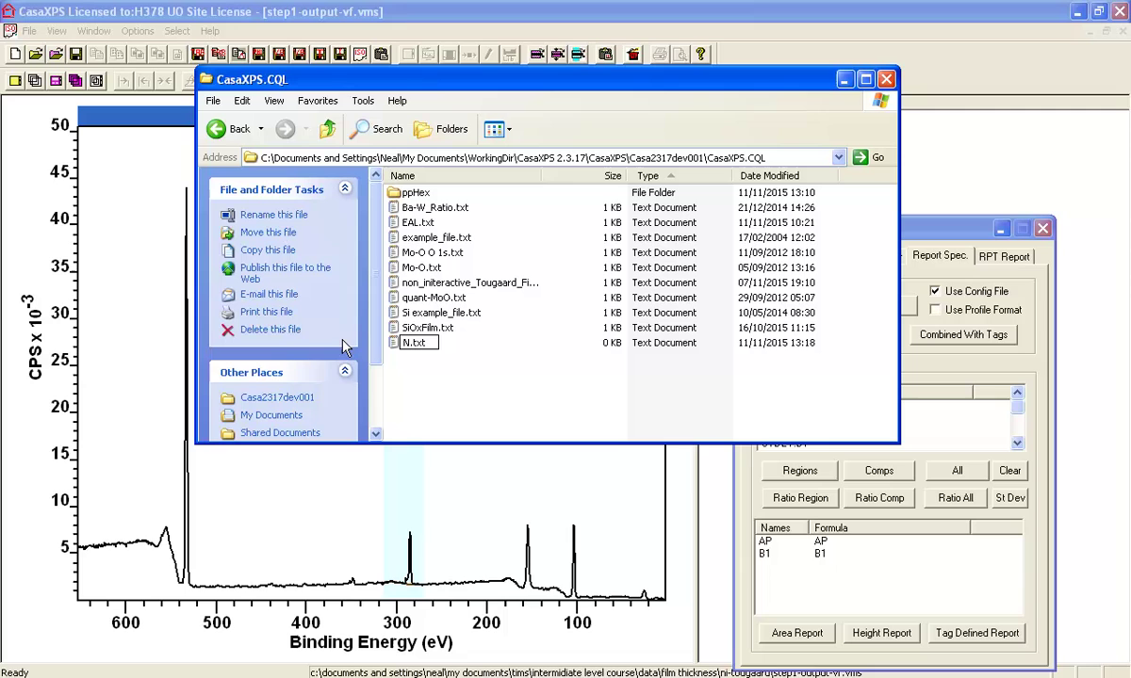
{"action": "type", "text": "IToug"}
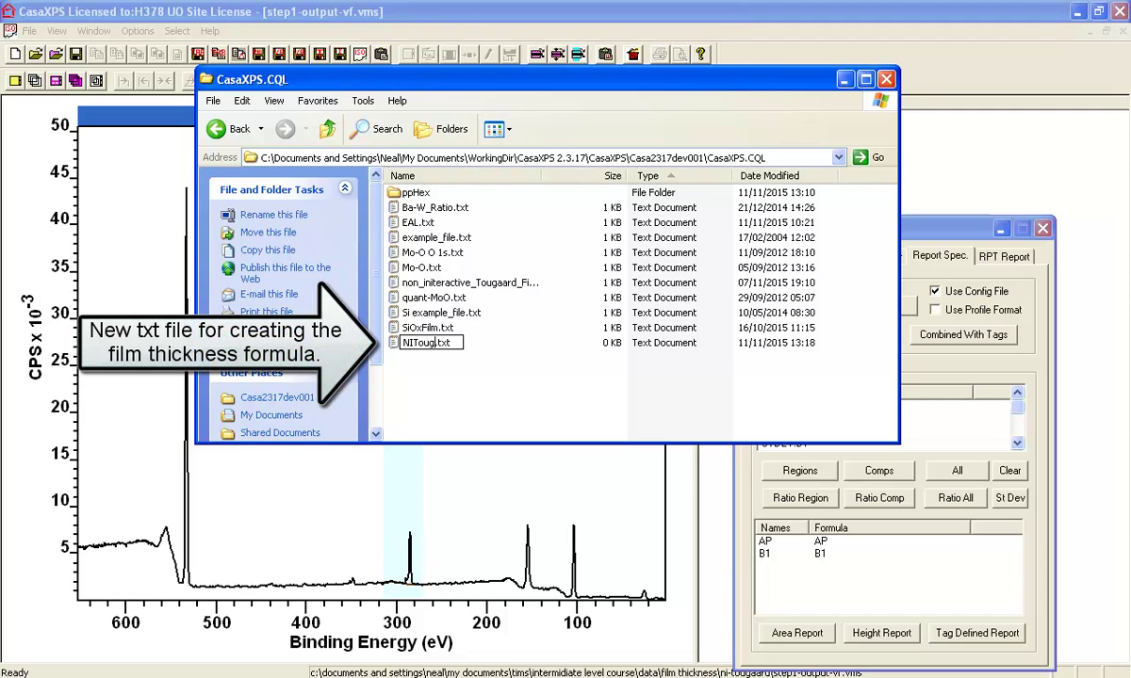
{"action": "type", "text": "aard"}
{"action": "key", "text": "Return"}
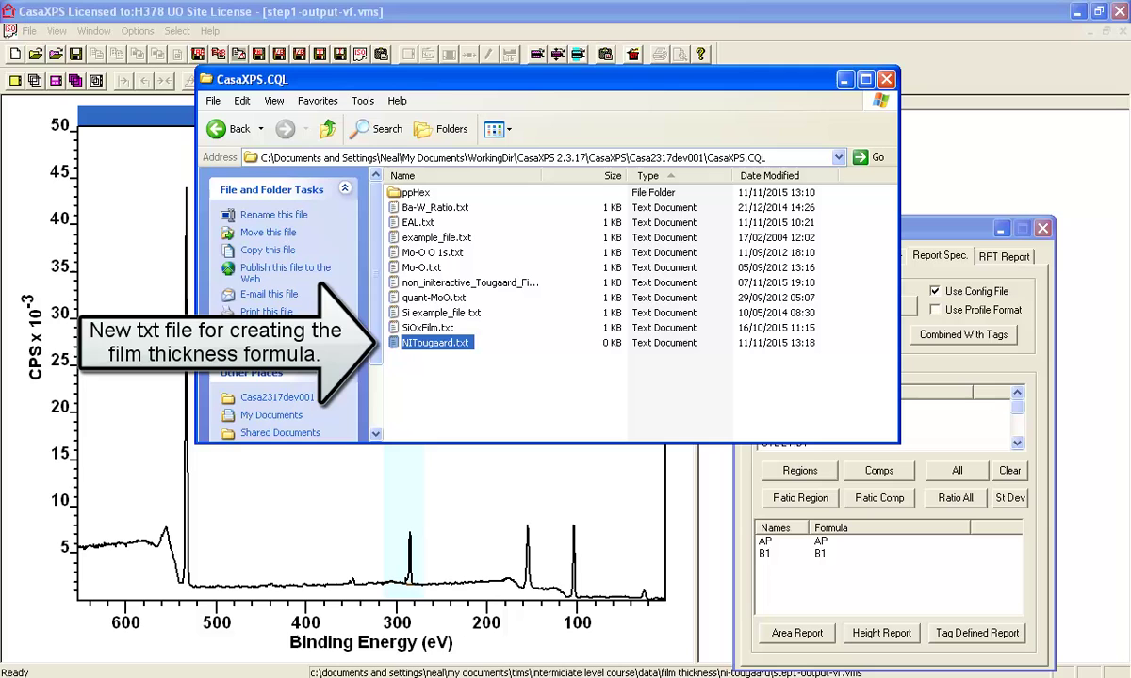
Open NITougaard.txt, then highlight the <lambda> and <B0> definitions in the AOS-ppHex.txt example.
{"action": "double_click", "coordinate": [396, 342]}
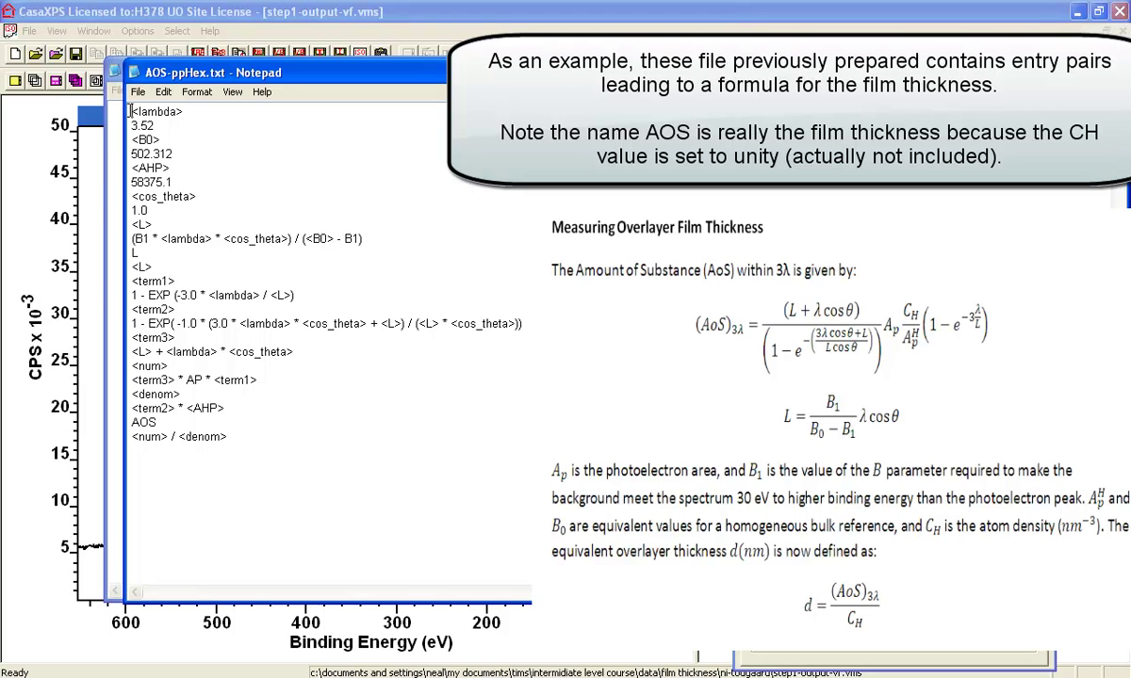
{"action": "double_click", "coordinate": [132, 111]}
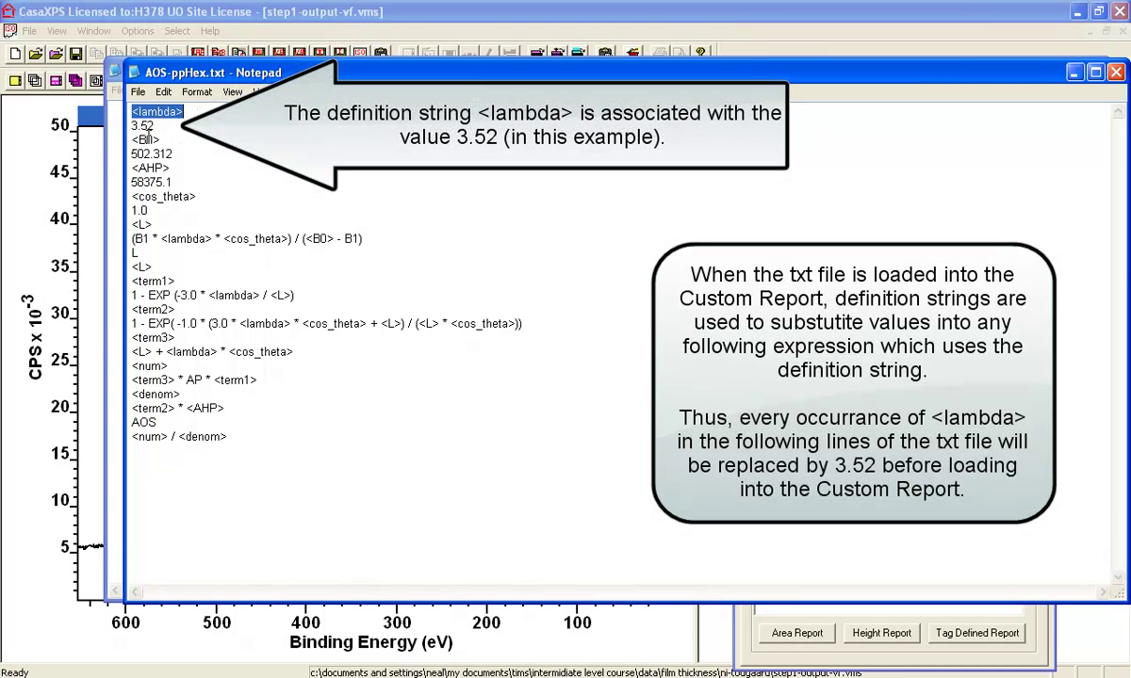
{"action": "left_click_drag", "start_coordinate": [131, 139], "coordinate": [161, 140]}
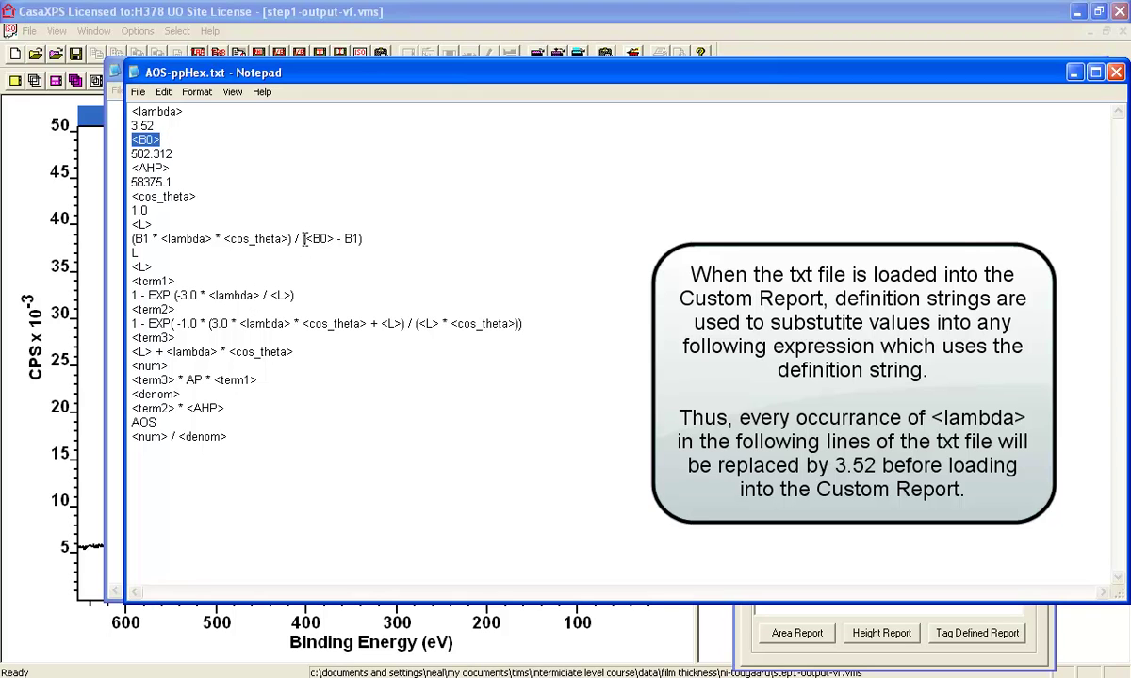
{"action": "left_click_drag", "start_coordinate": [304, 238], "coordinate": [334, 238]}
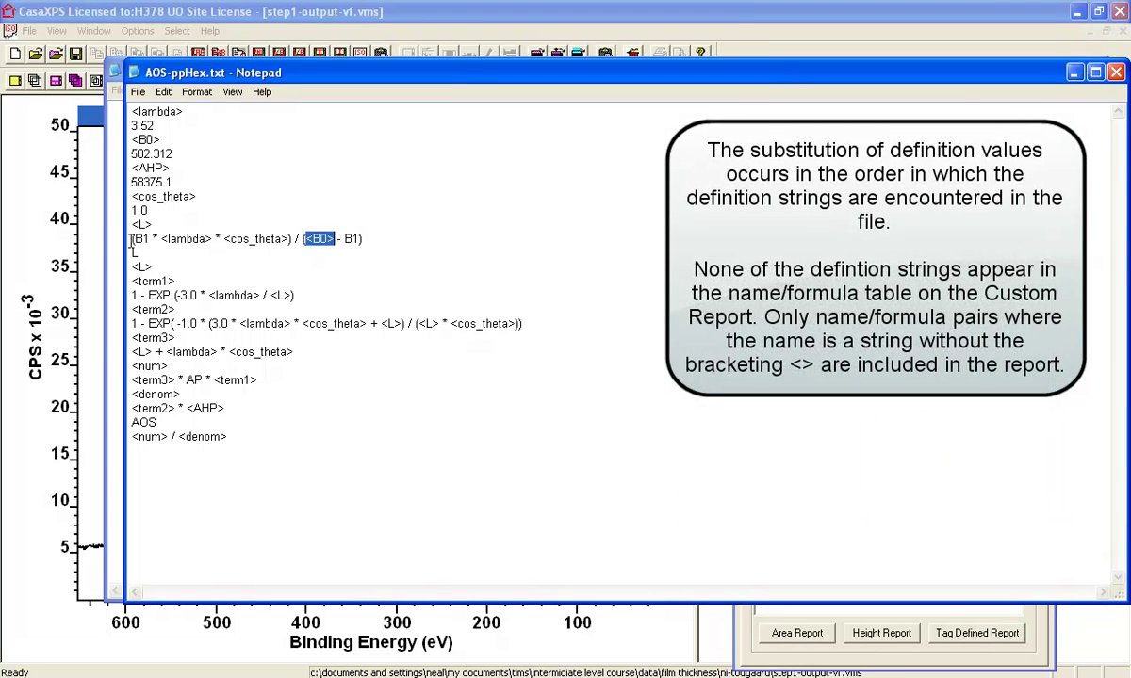
Highlight the L formula, the <term2> formula, the AOS name and its <num> / <denom> line.
{"action": "left_click_drag", "start_coordinate": [133, 240], "coordinate": [364, 238]}
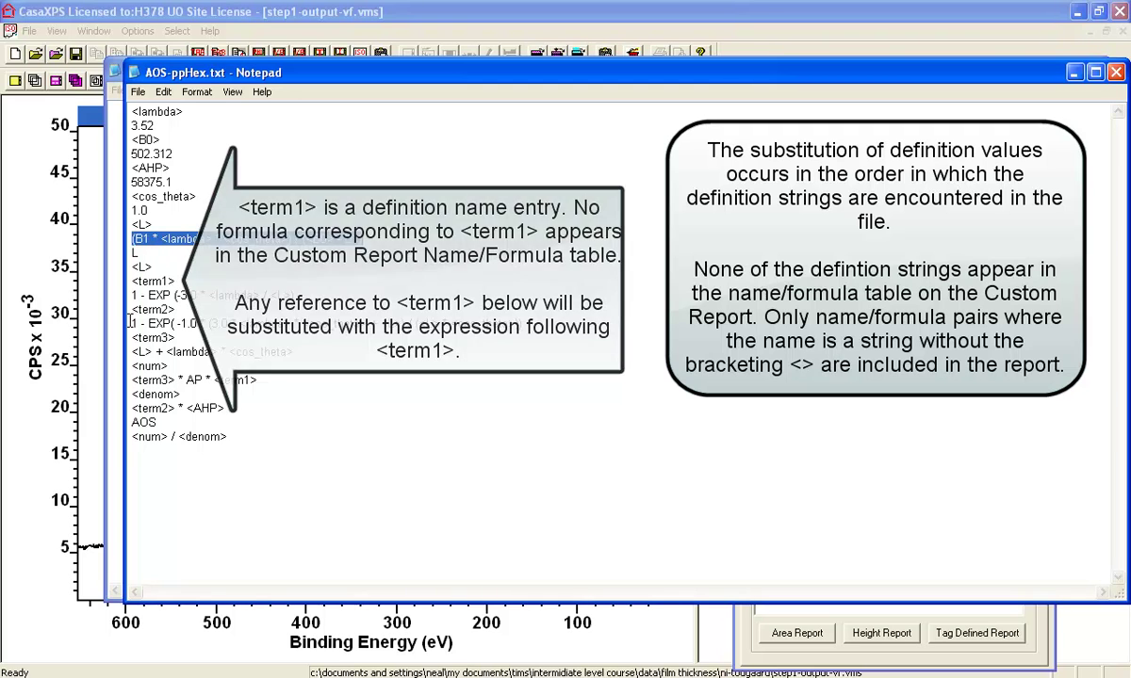
{"action": "left_click_drag", "start_coordinate": [130, 324], "coordinate": [524, 323]}
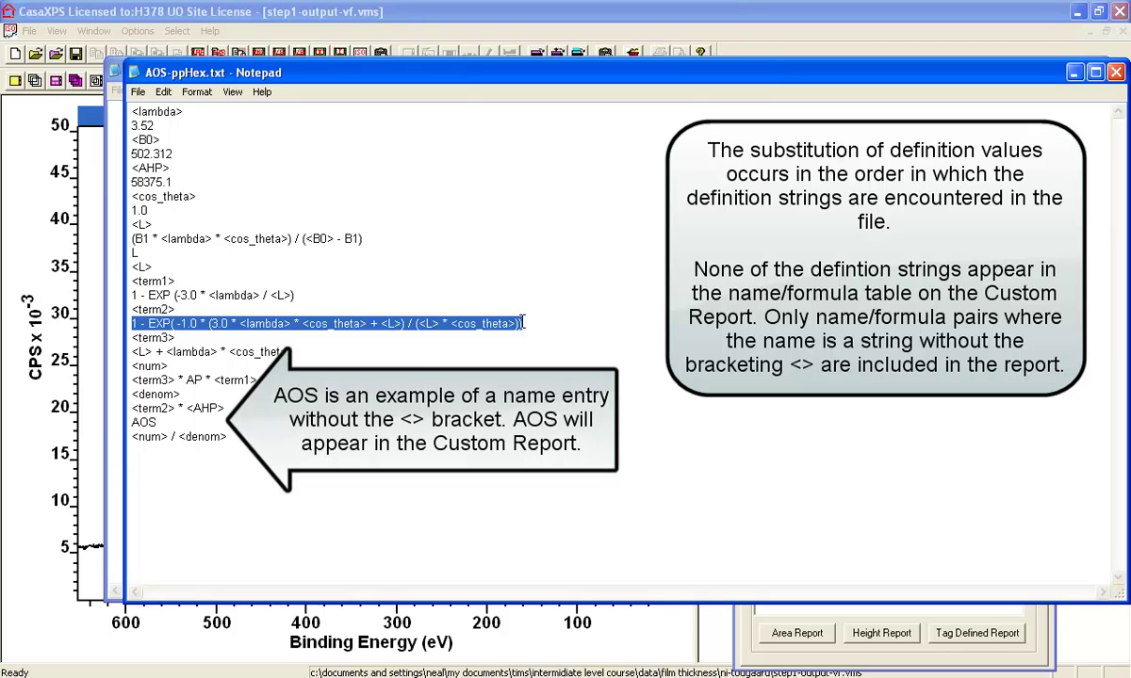
{"action": "double_click", "coordinate": [131, 423]}
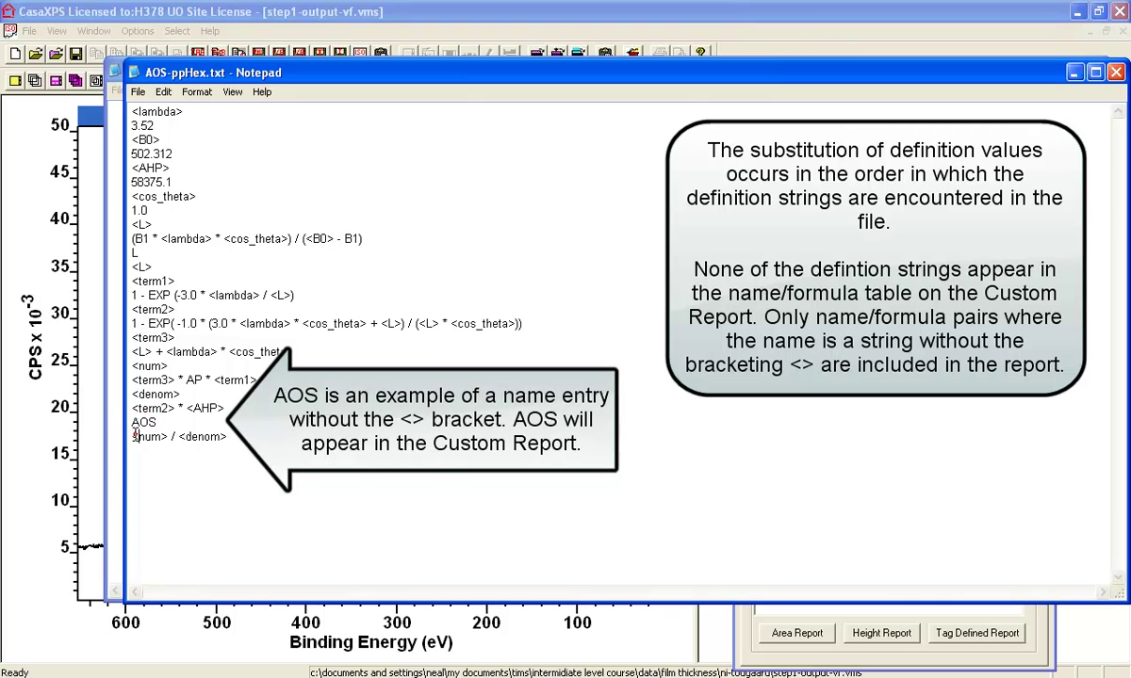
{"action": "left_click_drag", "start_coordinate": [134, 436], "coordinate": [224, 436]}
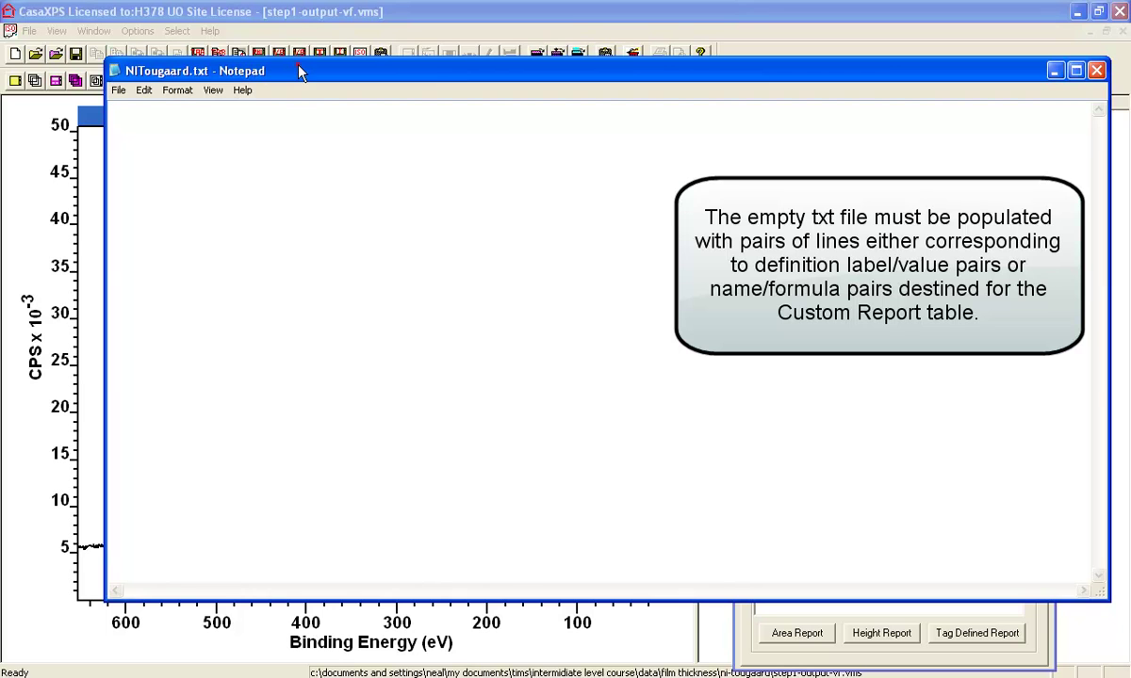
Move Notepad and Explorer aside and find NITougaard.txt in CasaXPS's report definition file chooser.
{"action": "left_click_drag", "start_coordinate": [317, 70], "coordinate": [456, 126]}
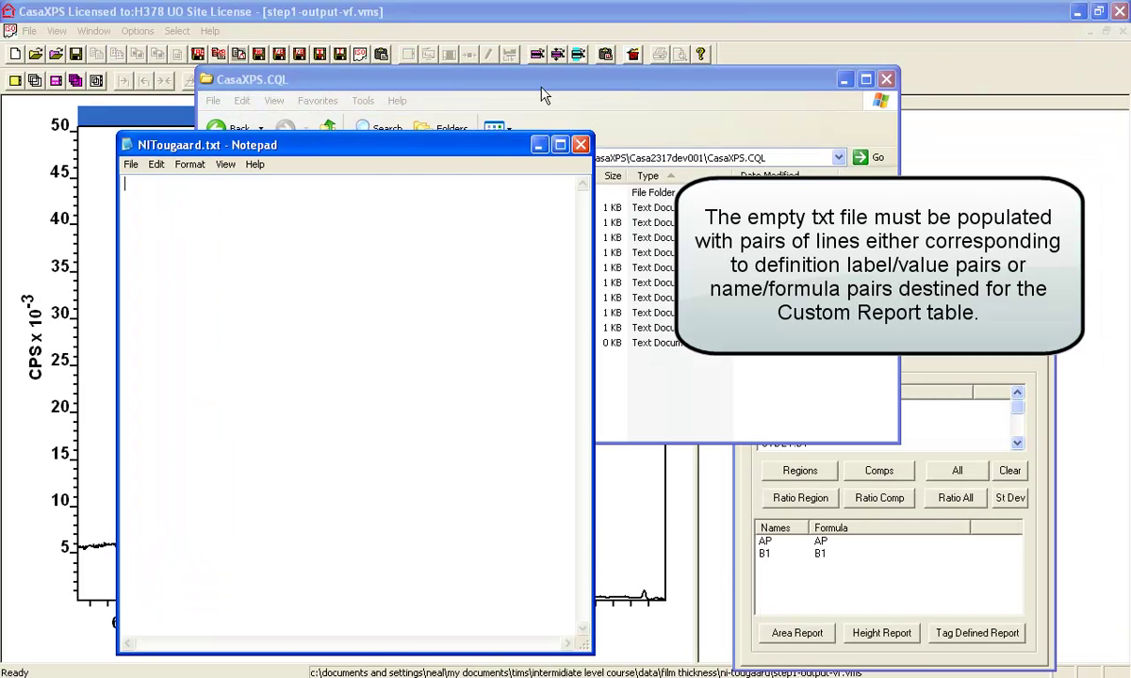
{"action": "left_click", "coordinate": [541, 90]}
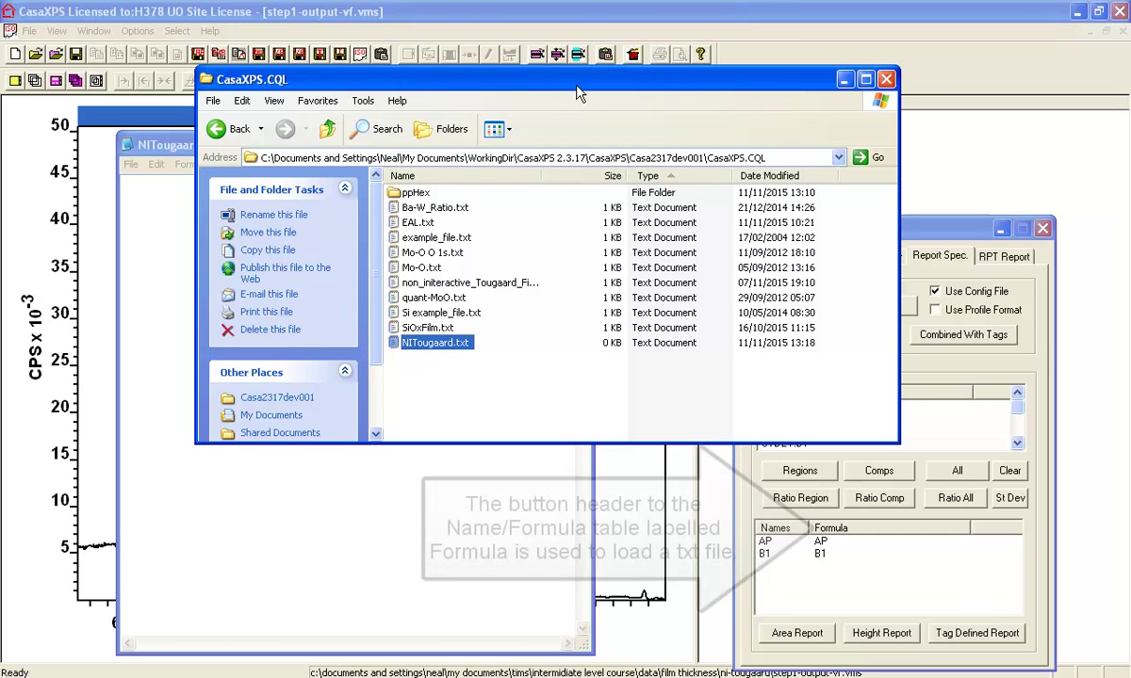
{"action": "left_click_drag", "start_coordinate": [569, 81], "coordinate": [654, 89]}
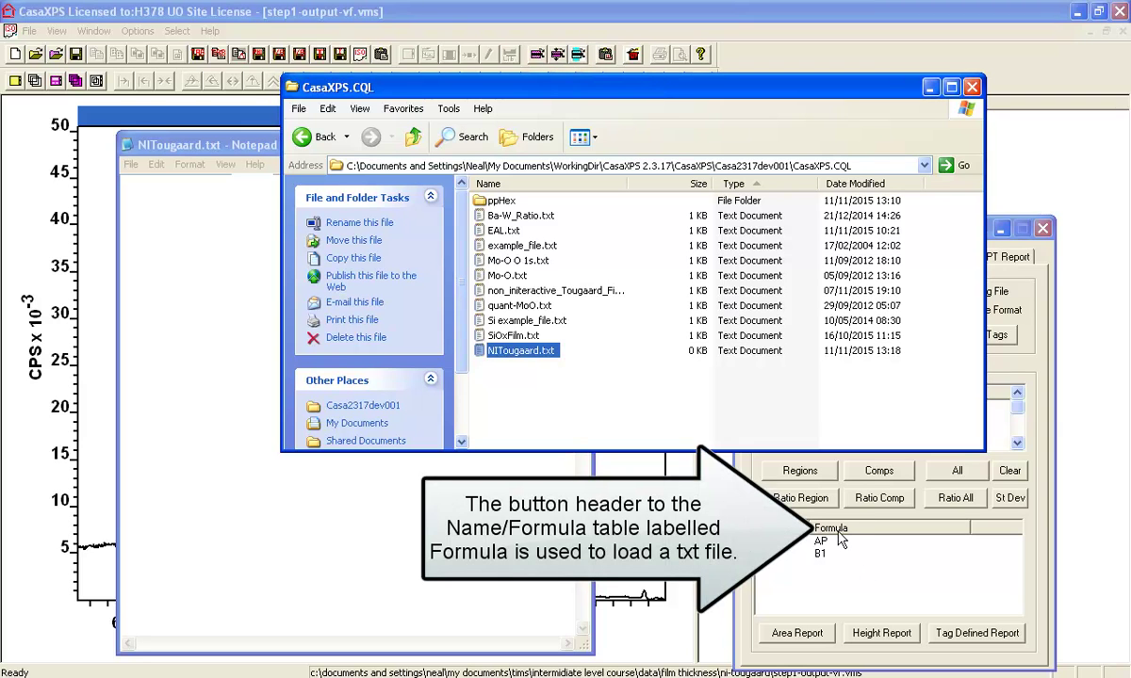
{"action": "left_click", "coordinate": [835, 533]}
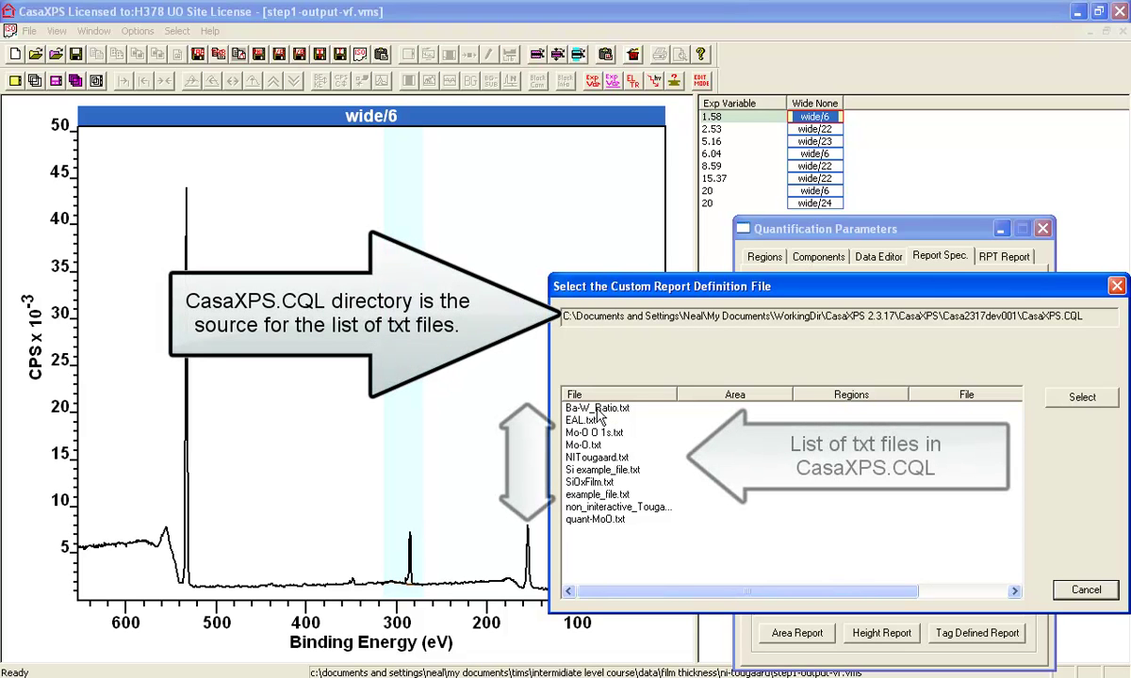
{"action": "left_click", "coordinate": [582, 458]}
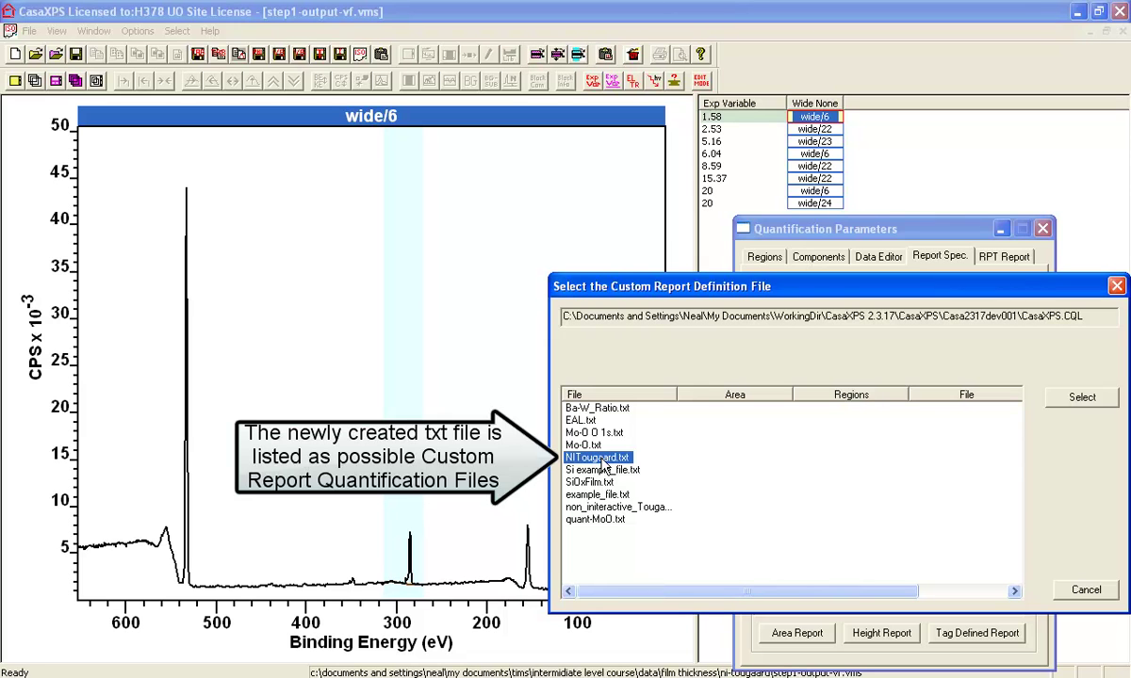
{"action": "left_click", "coordinate": [1116, 287]}
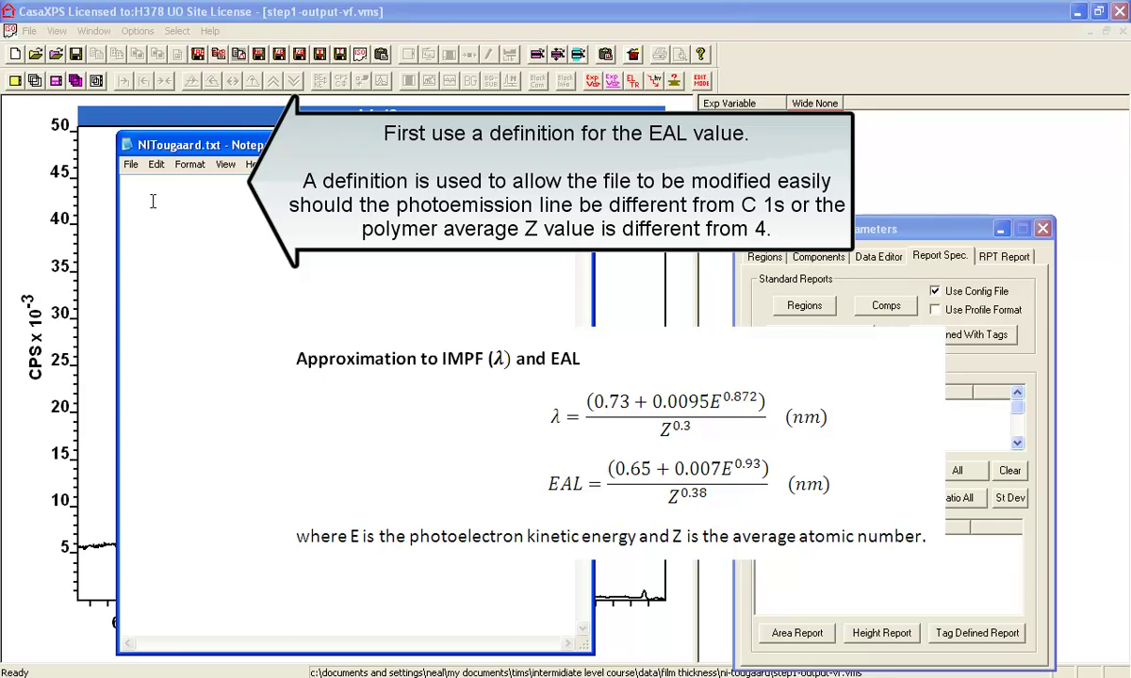
Enter <lambda> with value 3.41, then <B0> and <AHP> with blank values in NITougaard.txt.
{"action": "type", "text": "<lambda>"}
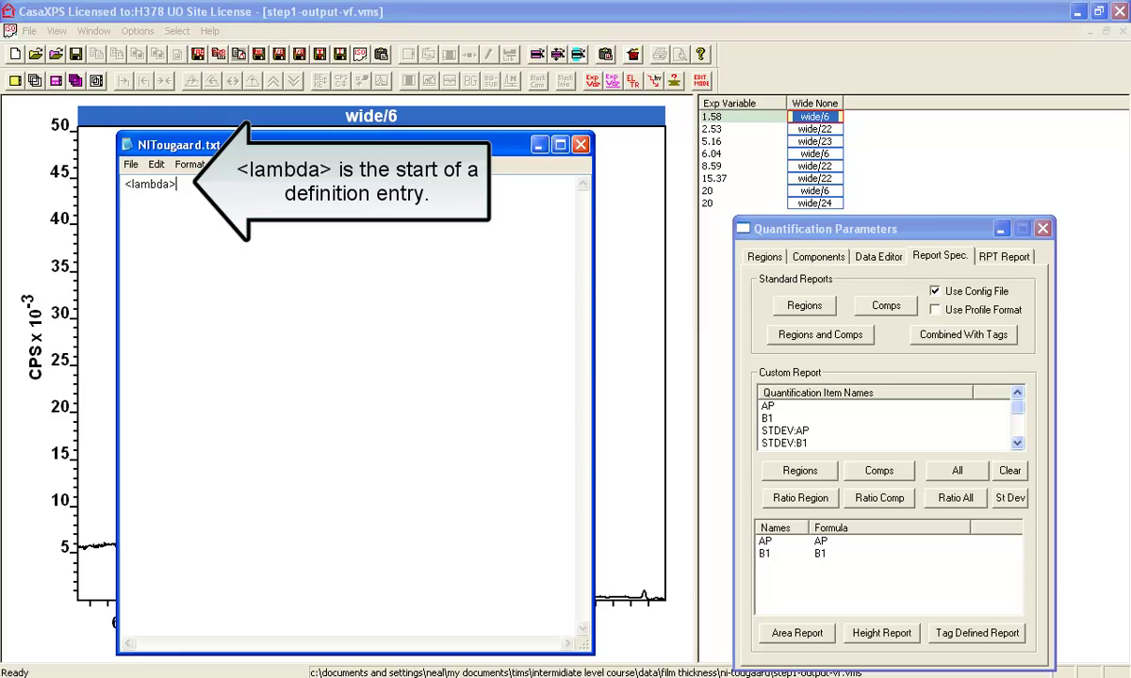
{"action": "type", "text": "3.41"}
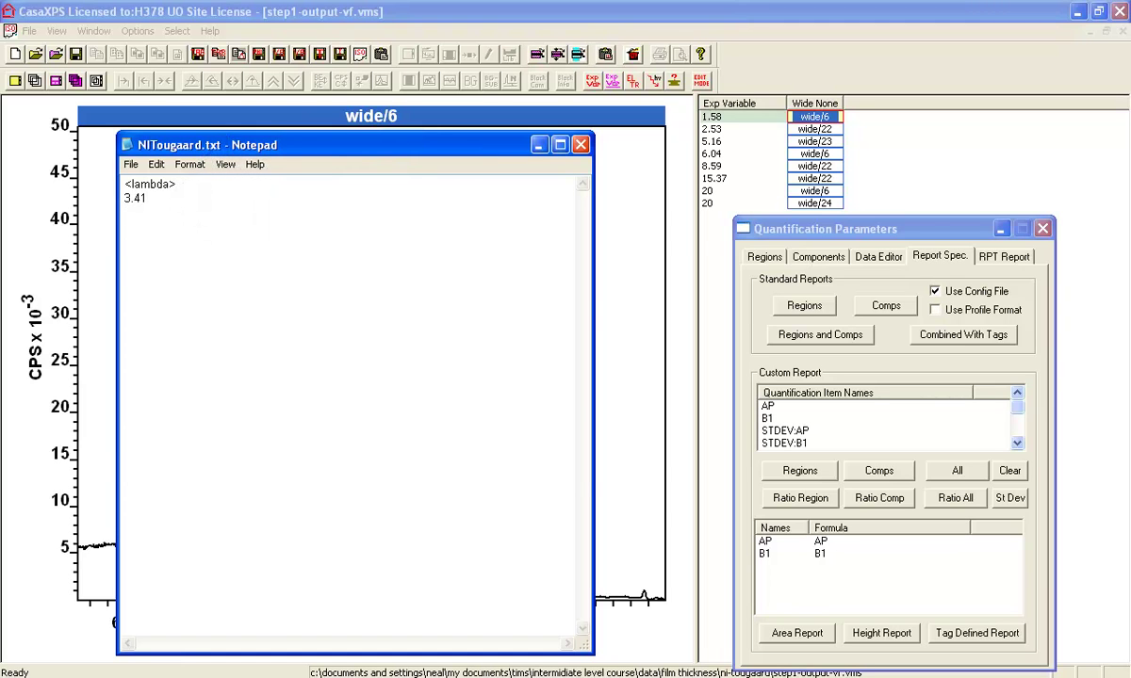
{"action": "type", "text": "B0"}
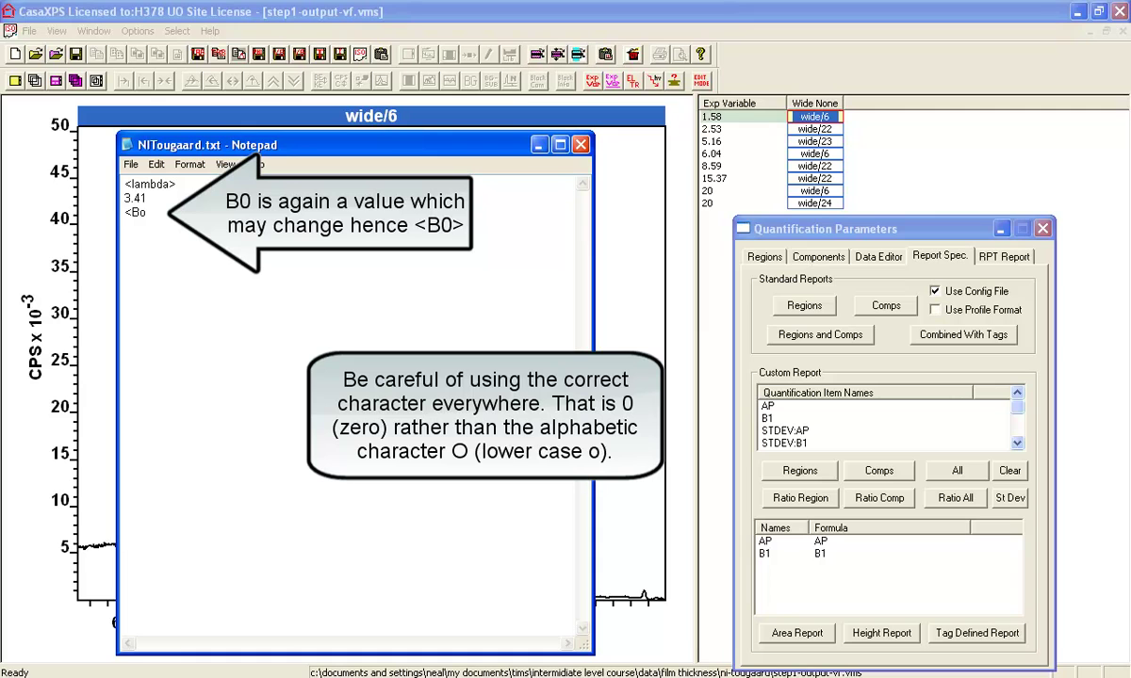
{"action": "key", "text": "BackSpace"}
{"action": "type", "text": "0>"}
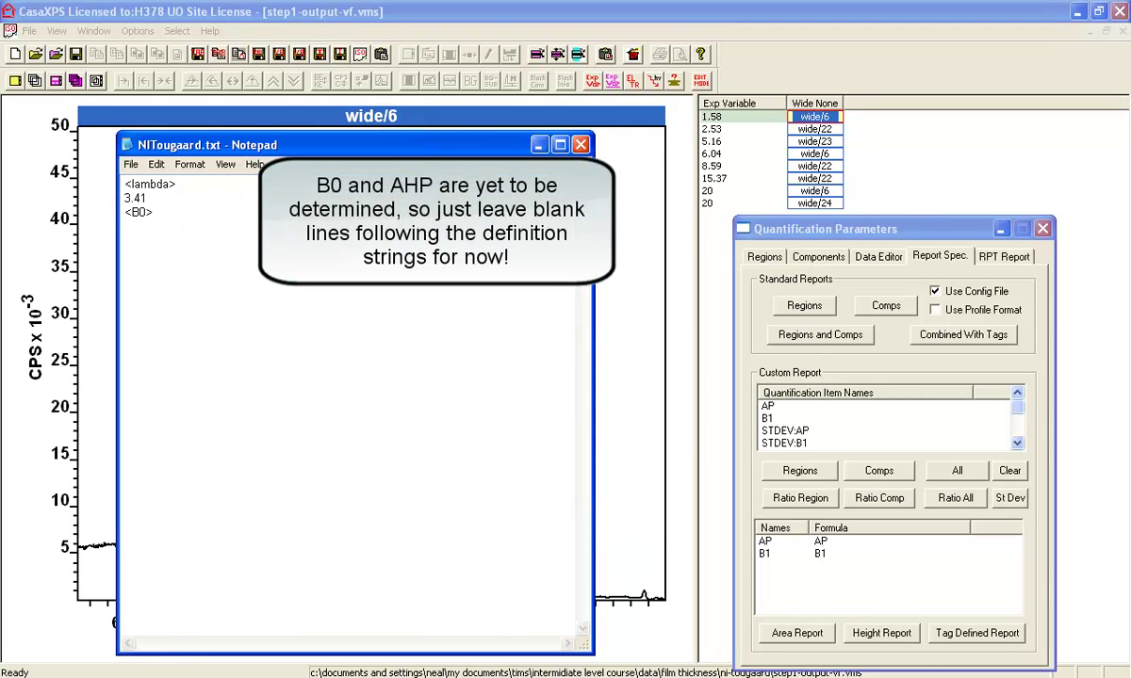
{"action": "key", "text": "Return"}
{"action": "type", "text": "<AHP>"}
{"action": "key", "text": "Return"}
{"action": "key", "text": "Return"}
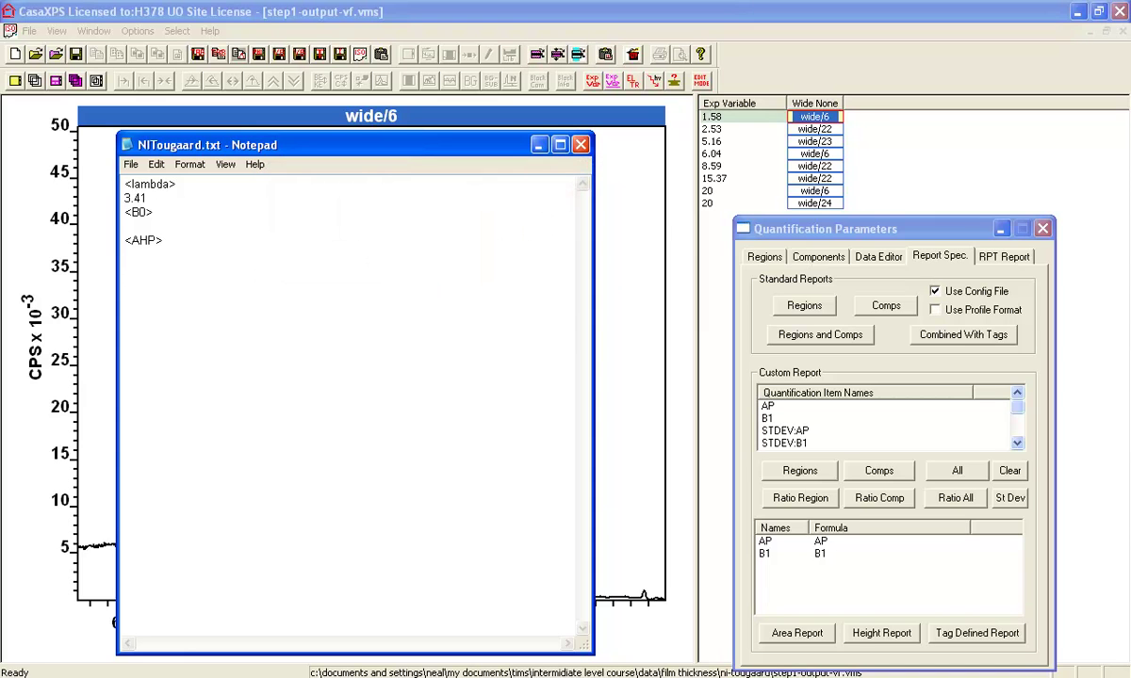
Add <cos_theta> with value 1.0 and begin the <L> entry with an opening bracket.
{"action": "type", "text": "cos_theta>"}
{"action": "key", "text": "Return"}
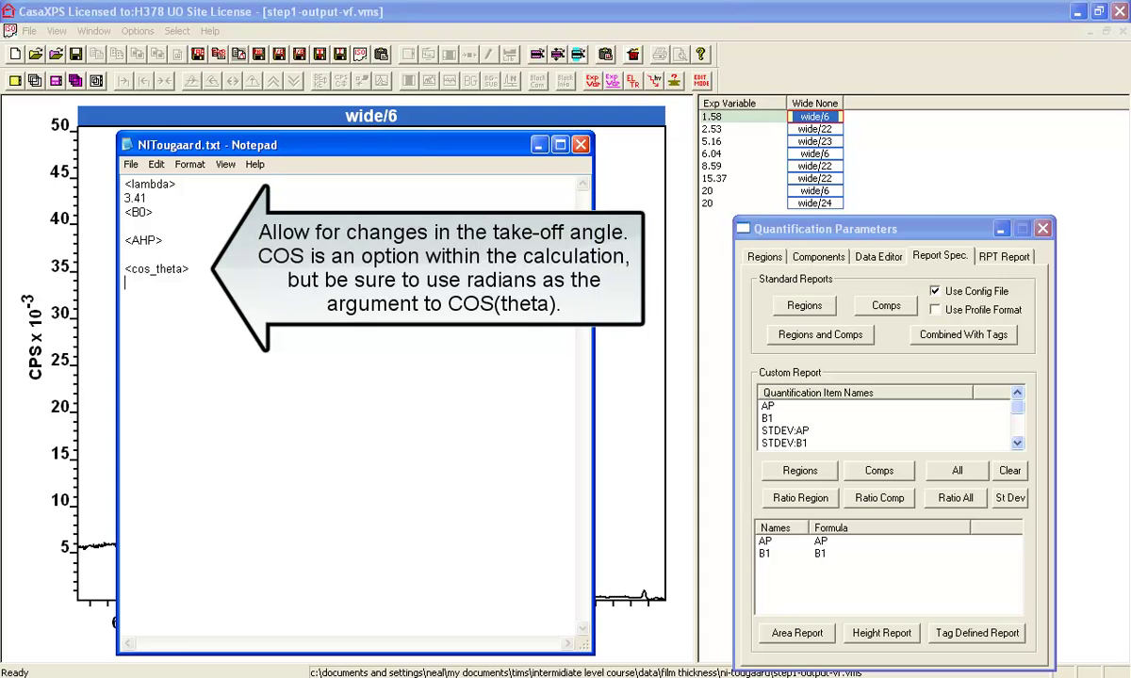
{"action": "type", "text": "1."}
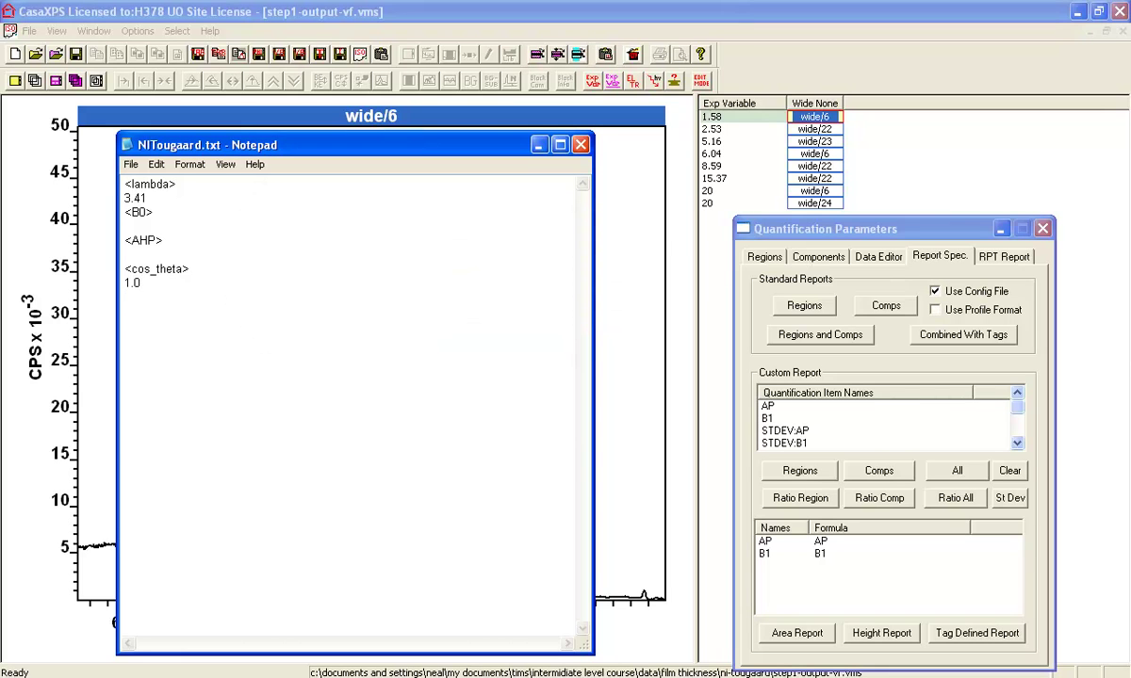
{"action": "type", "text": "L>"}
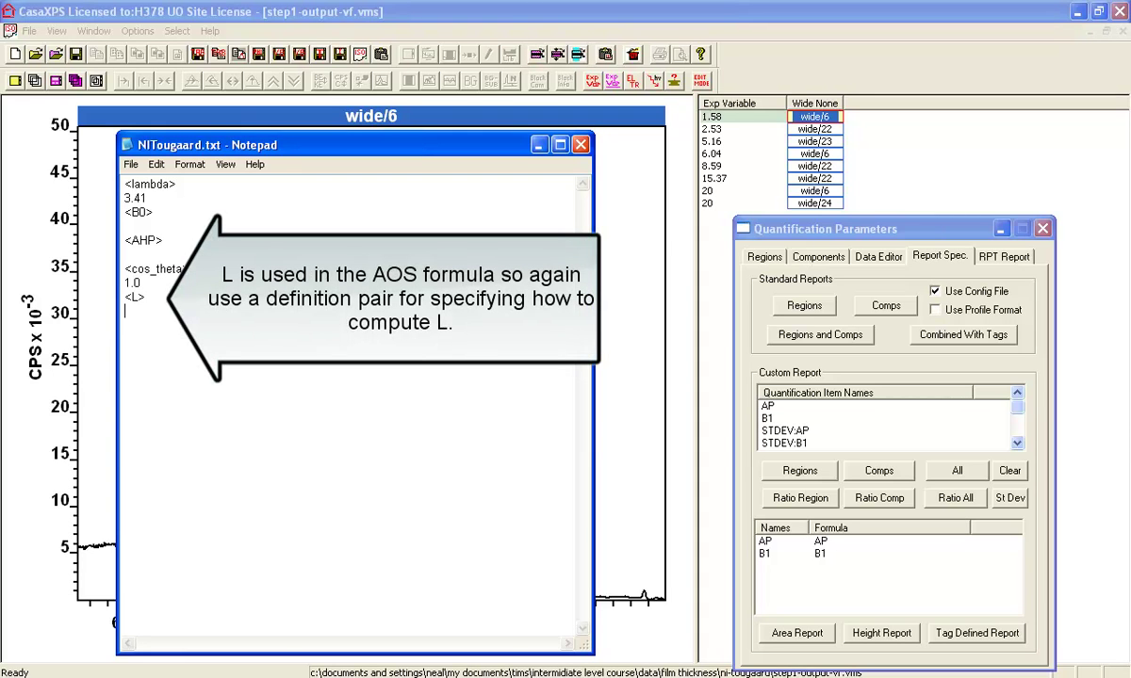
{"action": "key", "text": "Return"}
{"action": "type", "text": "("}
{"action": "key", "text": "alt+Tab"}
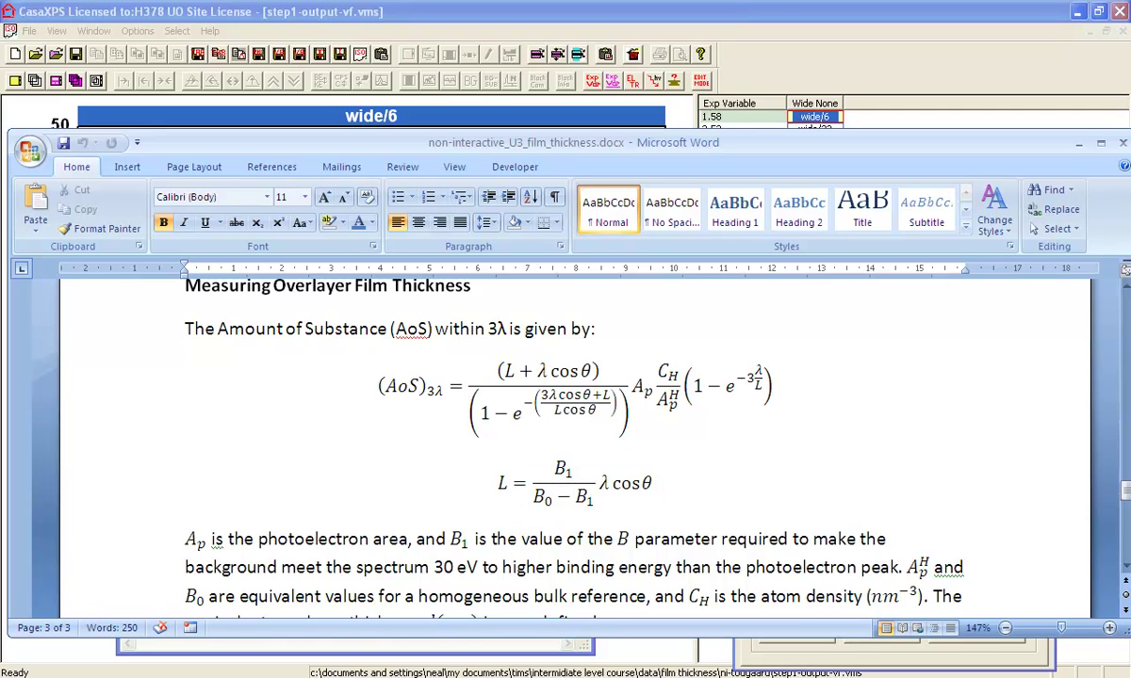
Write the <L> line as (B1 * <lambda> * <cos_theta>) / (<B0> - B1), matching the Word equation.
{"action": "key", "text": "alt+Tab"}
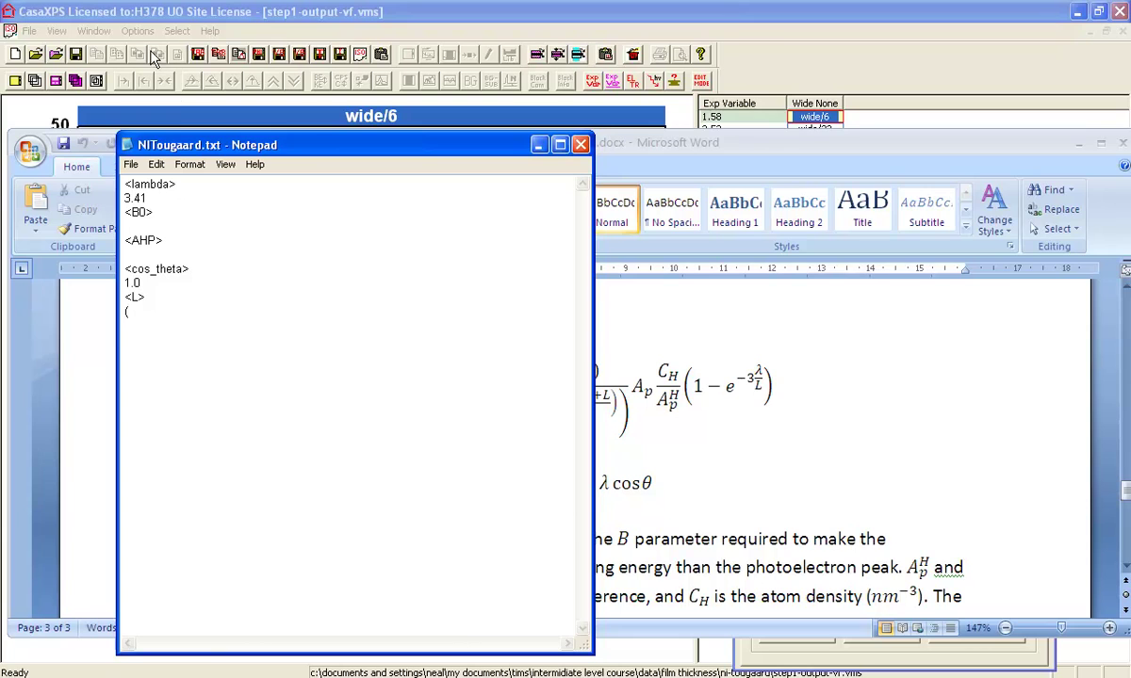
{"action": "left_click_drag", "start_coordinate": [231, 138], "coordinate": [789, 137]}
{"action": "left_click", "coordinate": [692, 305]}
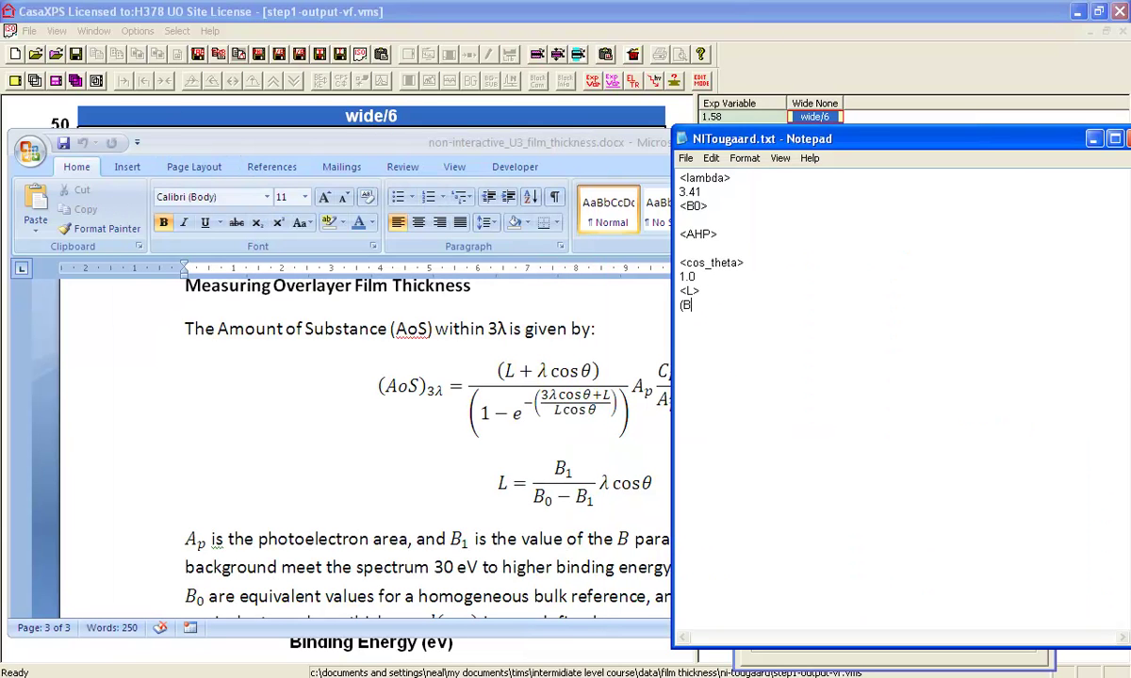
{"action": "type", "text": "B1"}
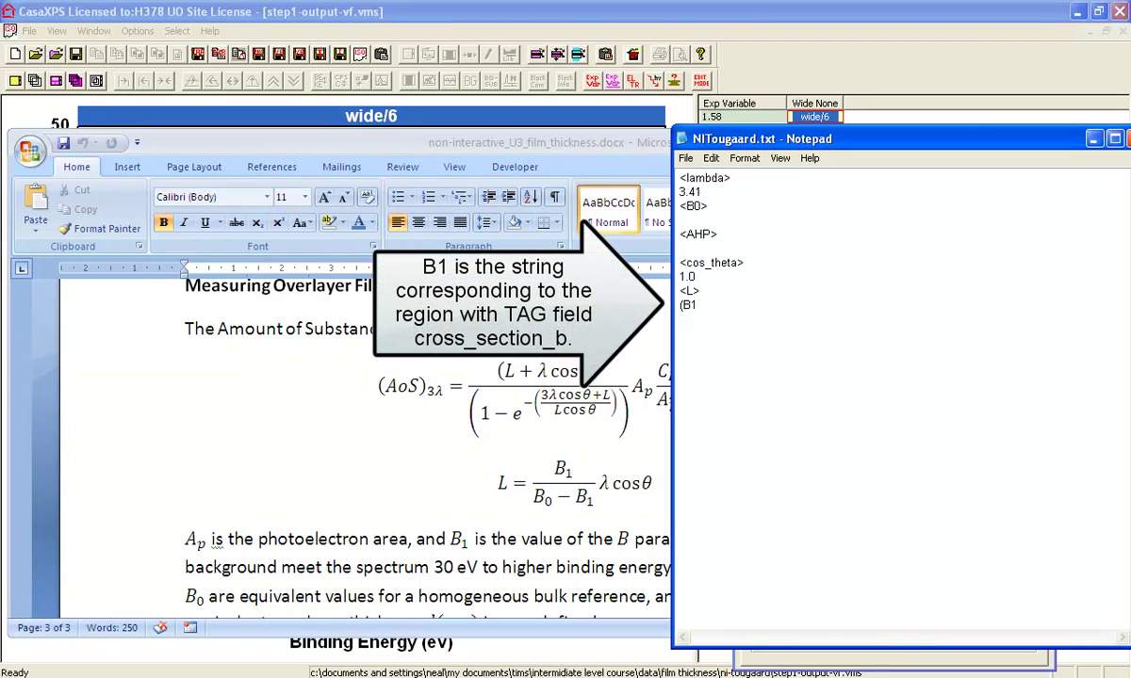
{"action": "type", "text": " * <la"}
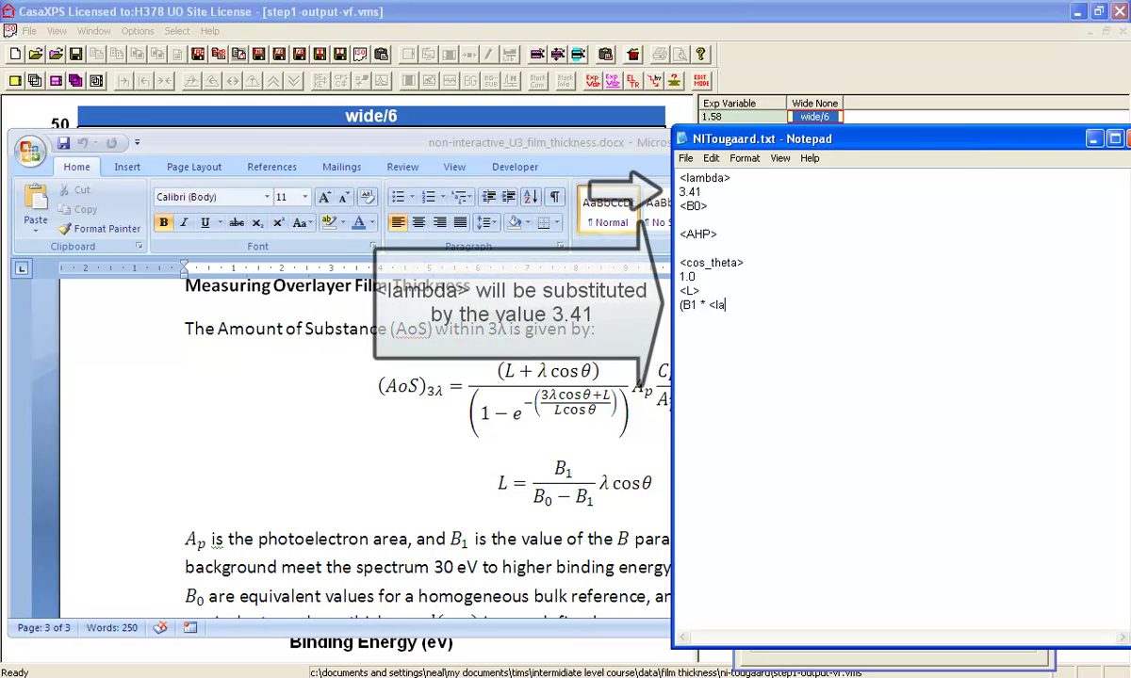
{"action": "type", "text": "mbda>"}
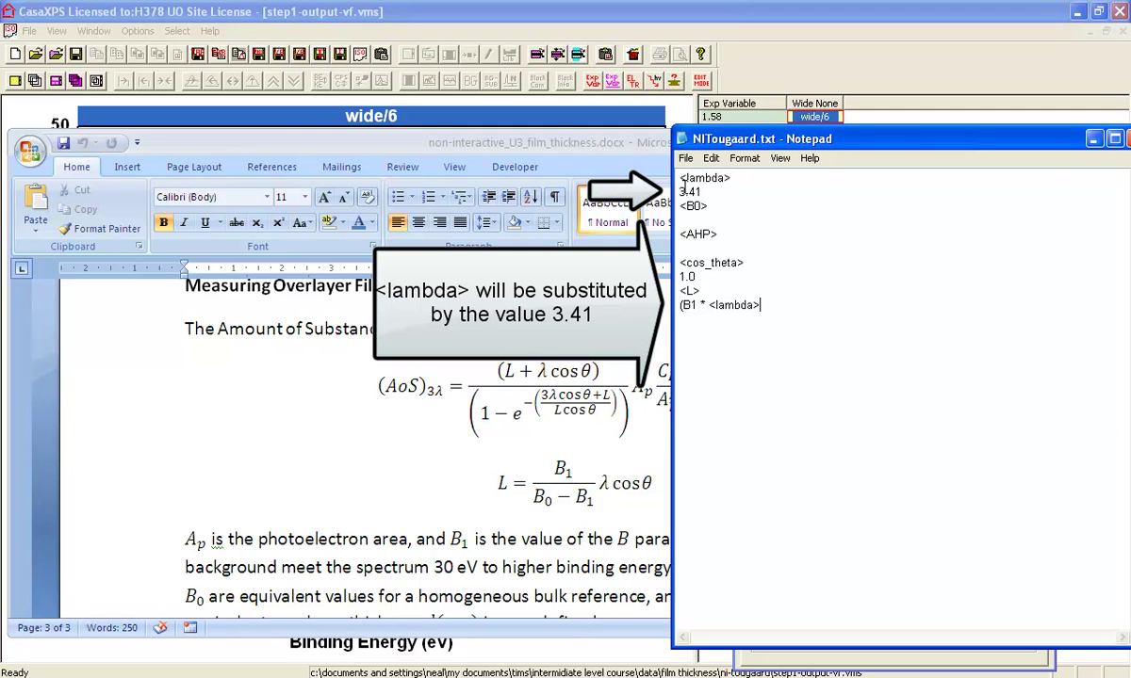
{"action": "type", "text": " *"}
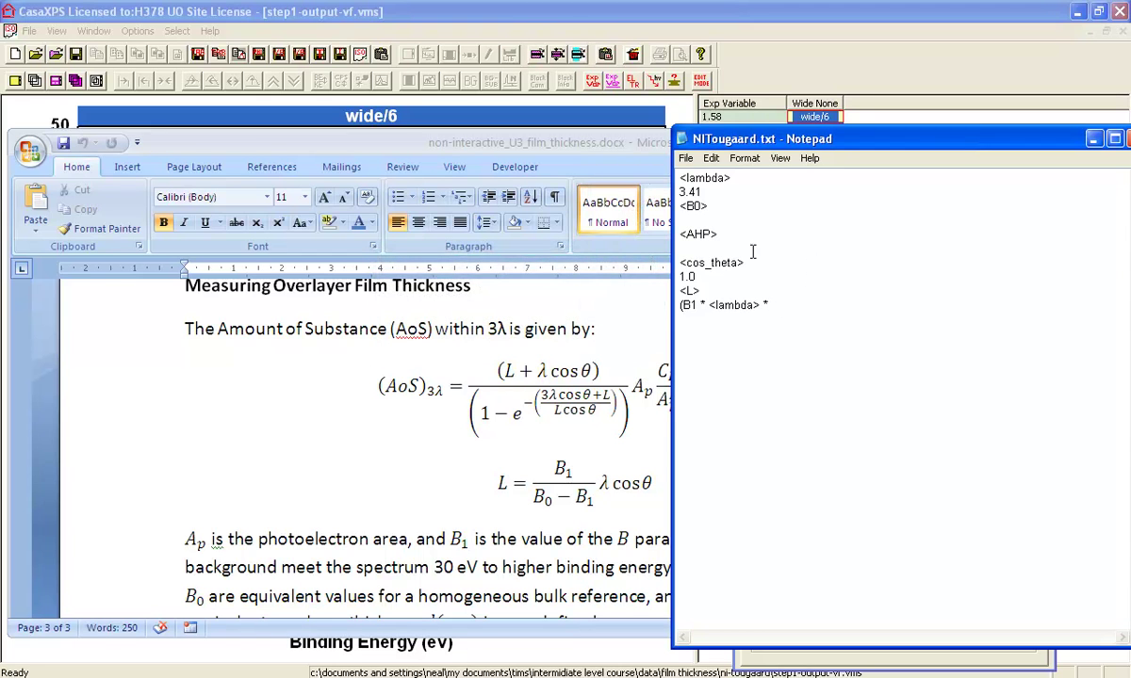
{"action": "left_click_drag", "start_coordinate": [680, 263], "coordinate": [790, 273]}
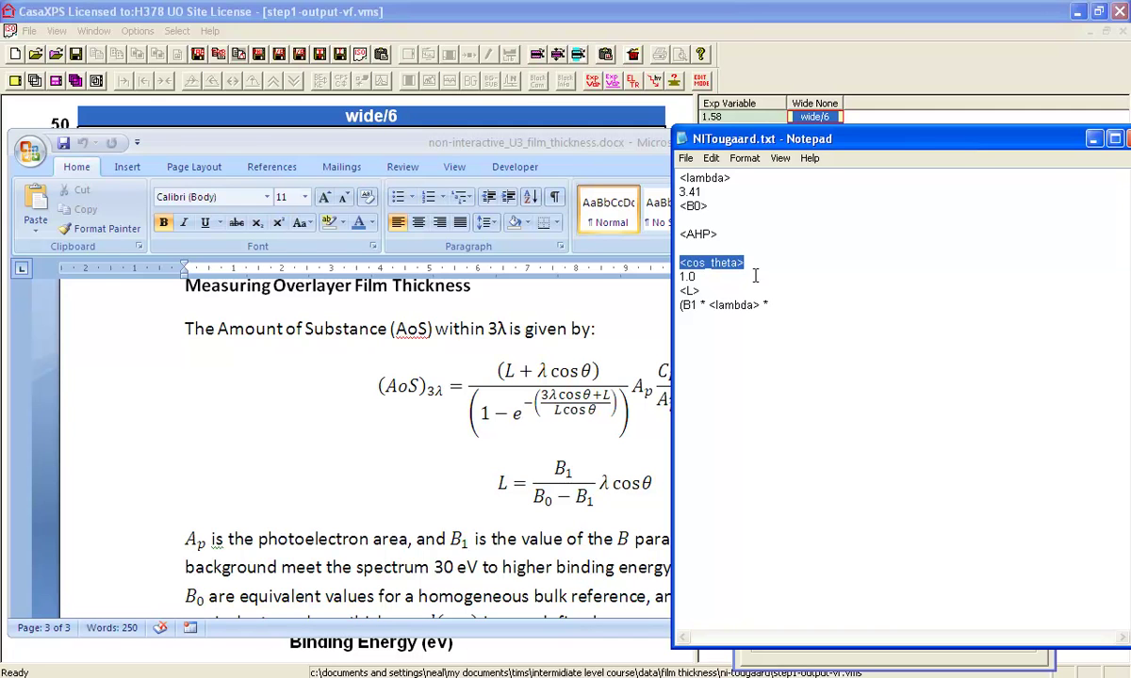
{"action": "key", "text": "ctrl+c"}
{"action": "left_click", "coordinate": [854, 306]}
{"action": "key", "text": "ctrl+v"}
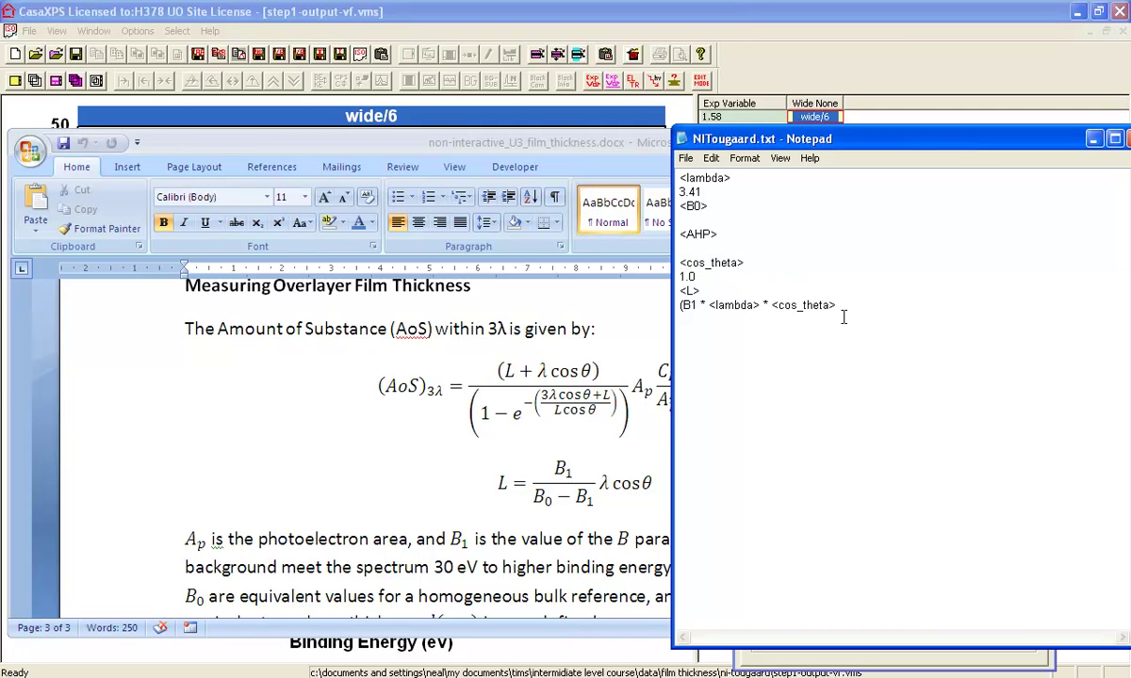
{"action": "type", "text": ") / (<B0"}
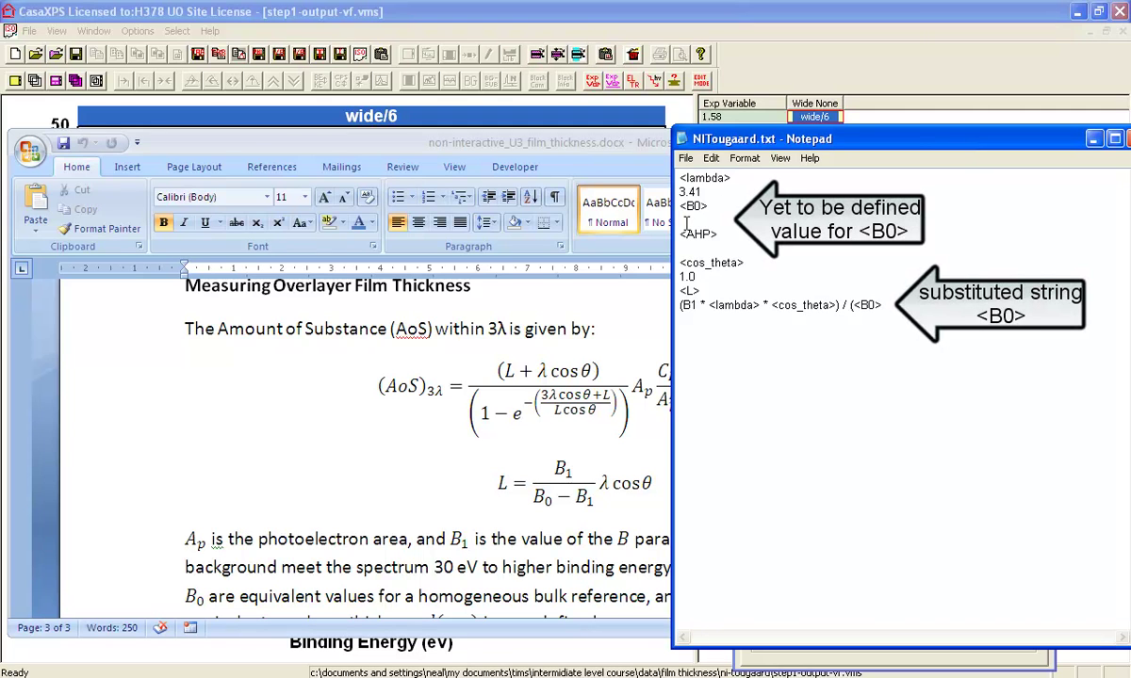
{"action": "type", "text": "> - "}
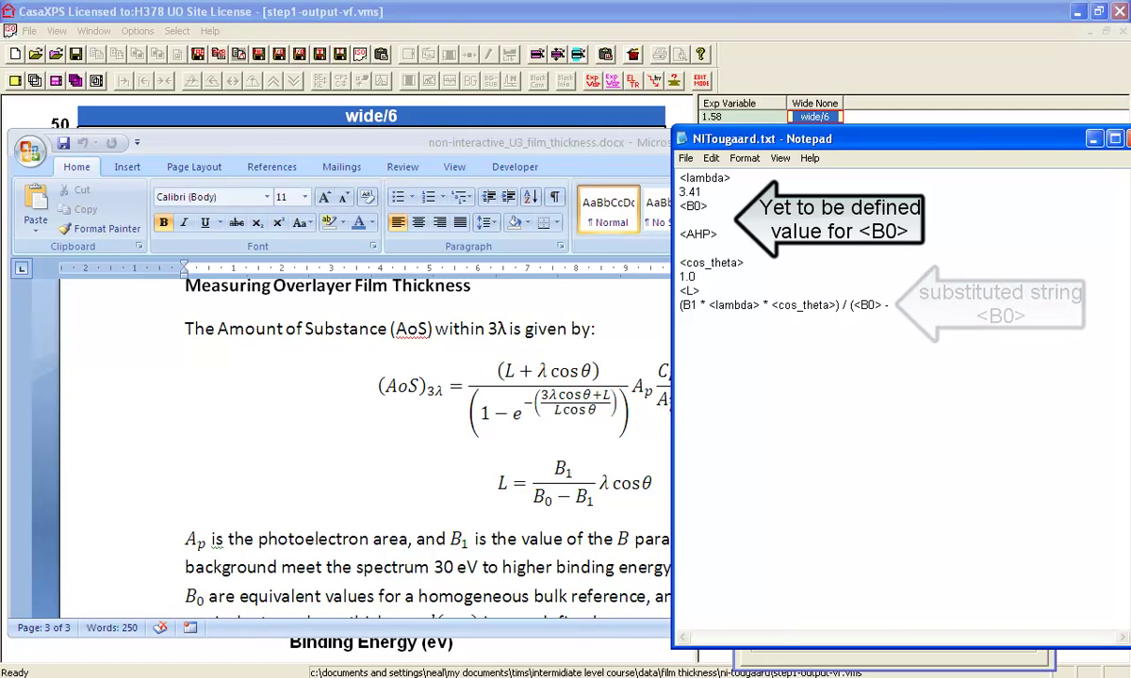
{"action": "type", "text": "B1)"}
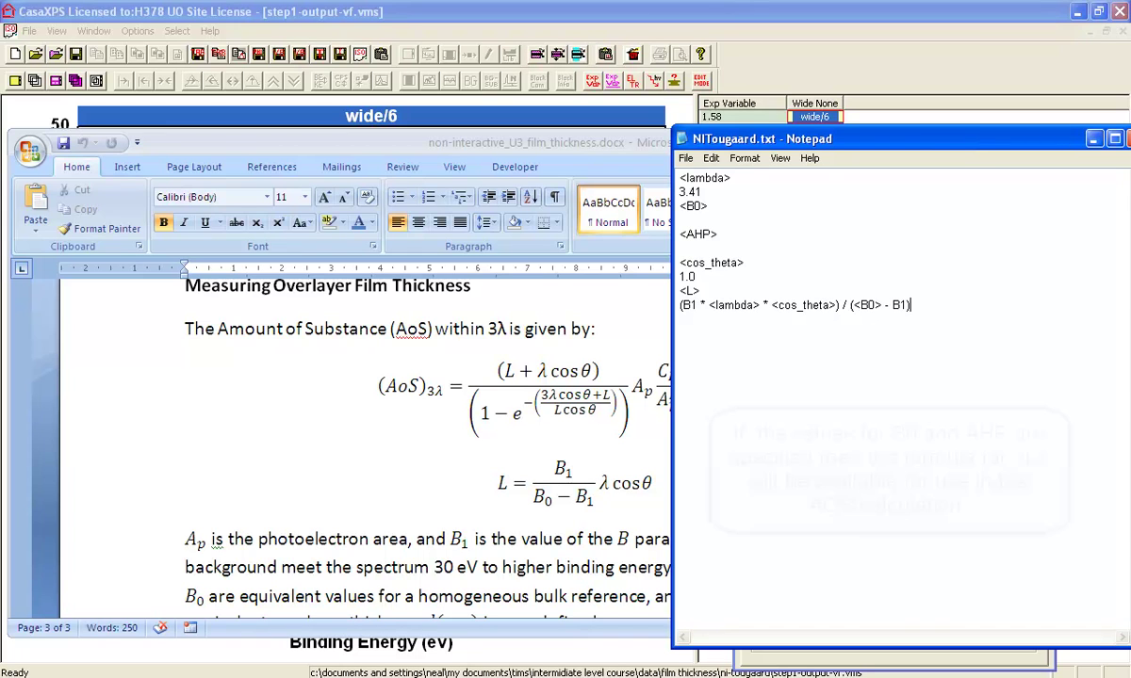
{"action": "key", "text": "Return"}
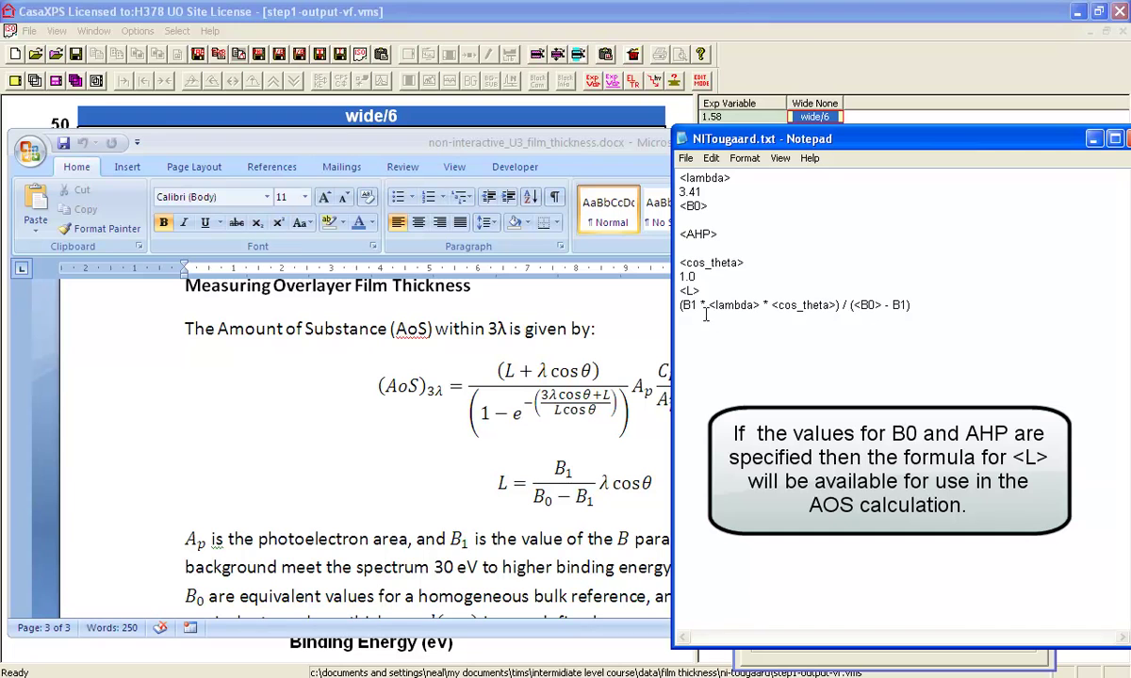
{"action": "left_click", "coordinate": [531, 482]}
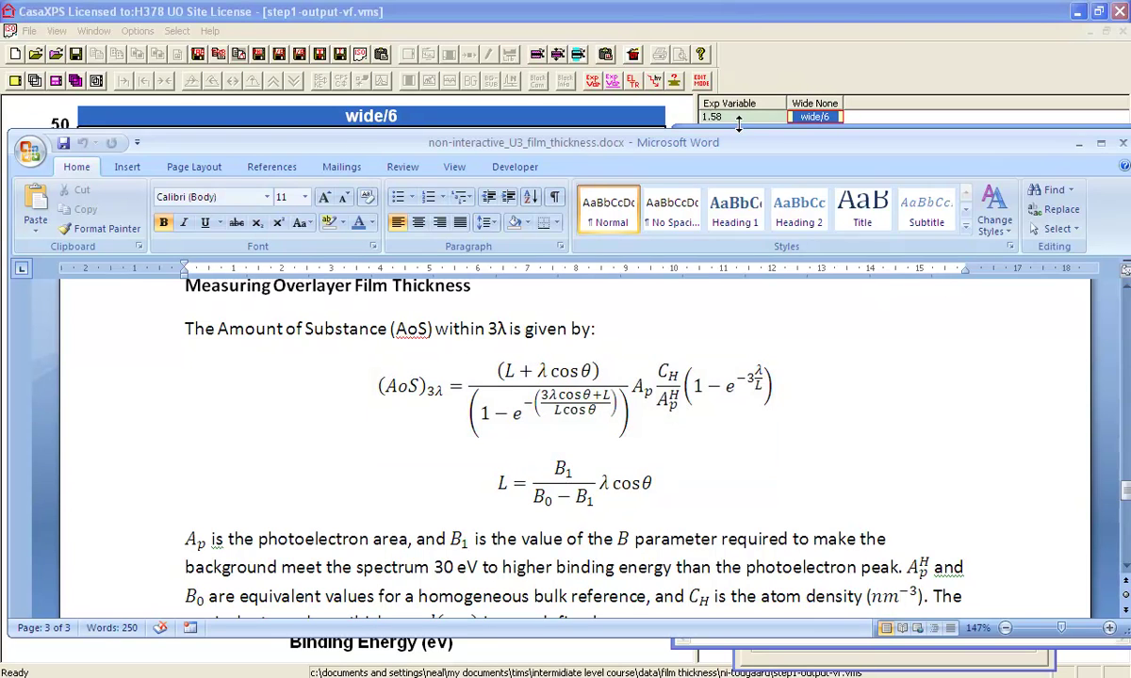
Show the thick-film wide/24 spectrum and generate its tag-defined report giving AP 58375.1 and B1 502.312.
{"action": "key", "text": "alt+Tab"}
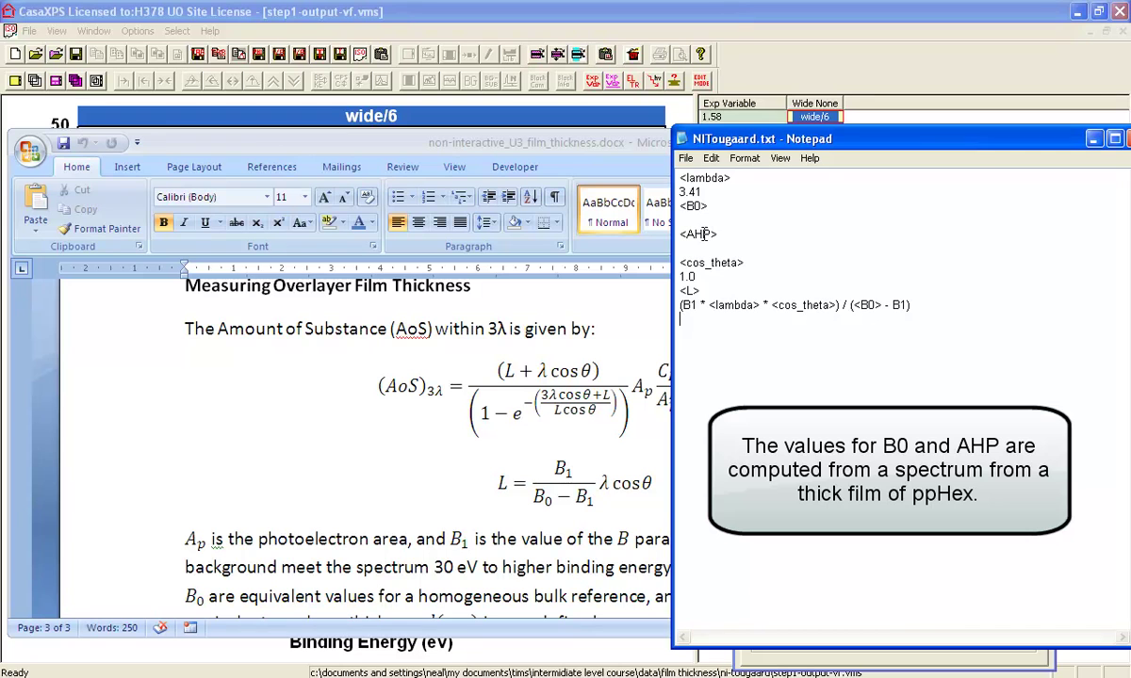
{"action": "left_click", "coordinate": [666, 12]}
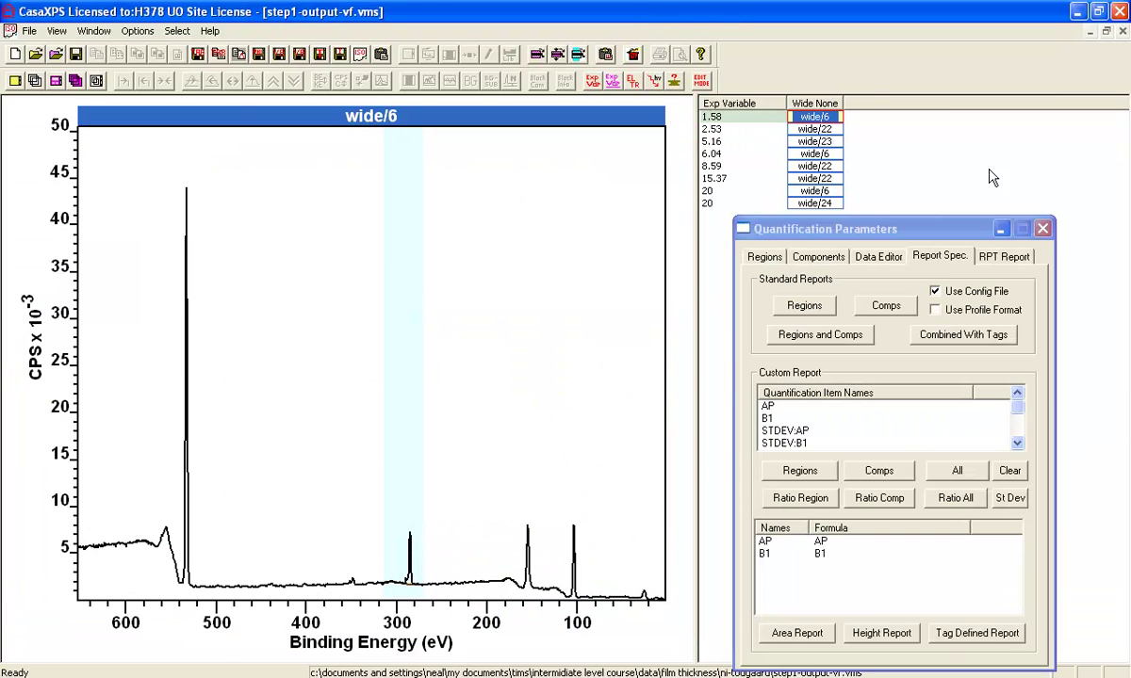
{"action": "left_click", "coordinate": [809, 204]}
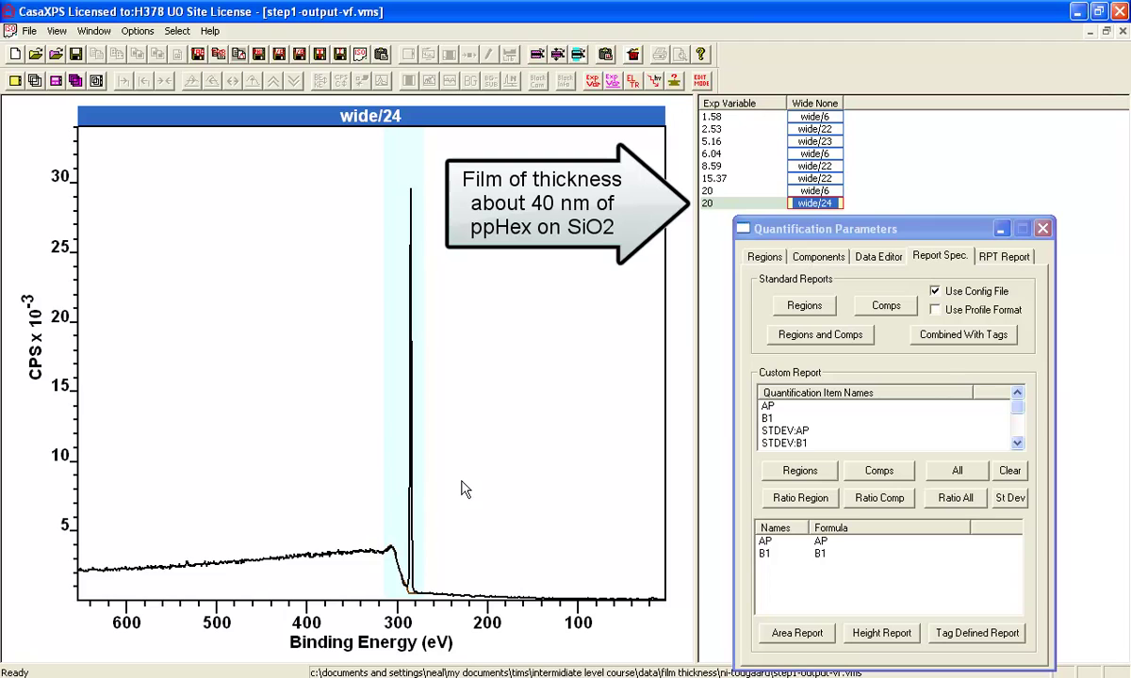
{"action": "left_click", "coordinate": [848, 229]}
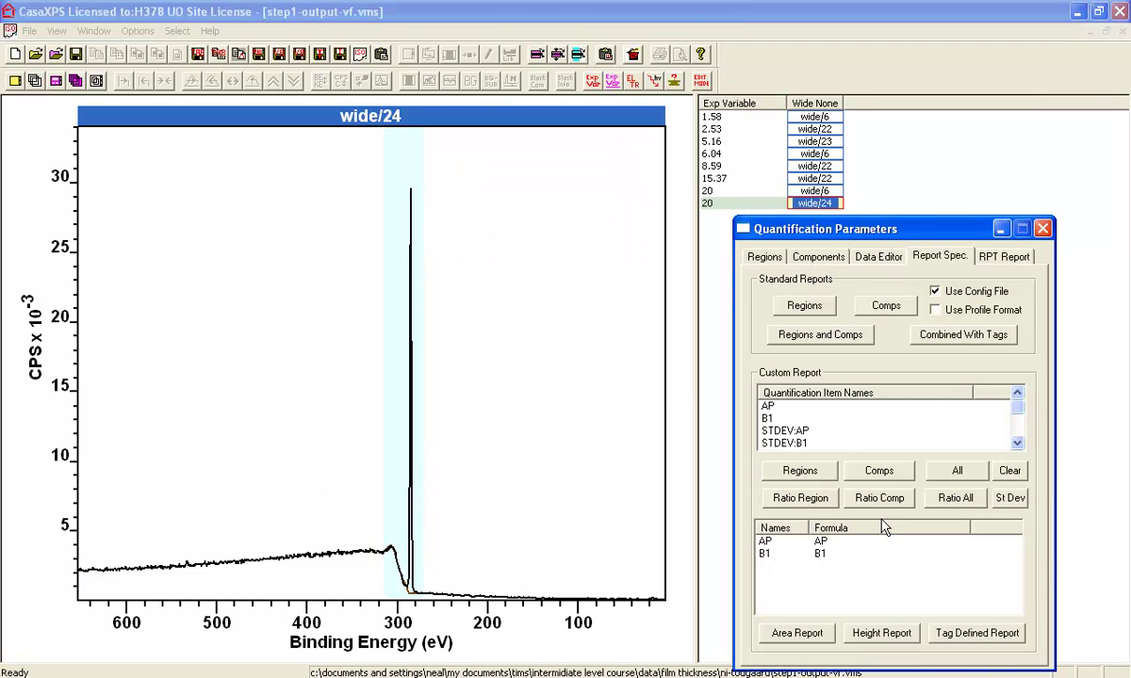
{"action": "left_click", "coordinate": [764, 257]}
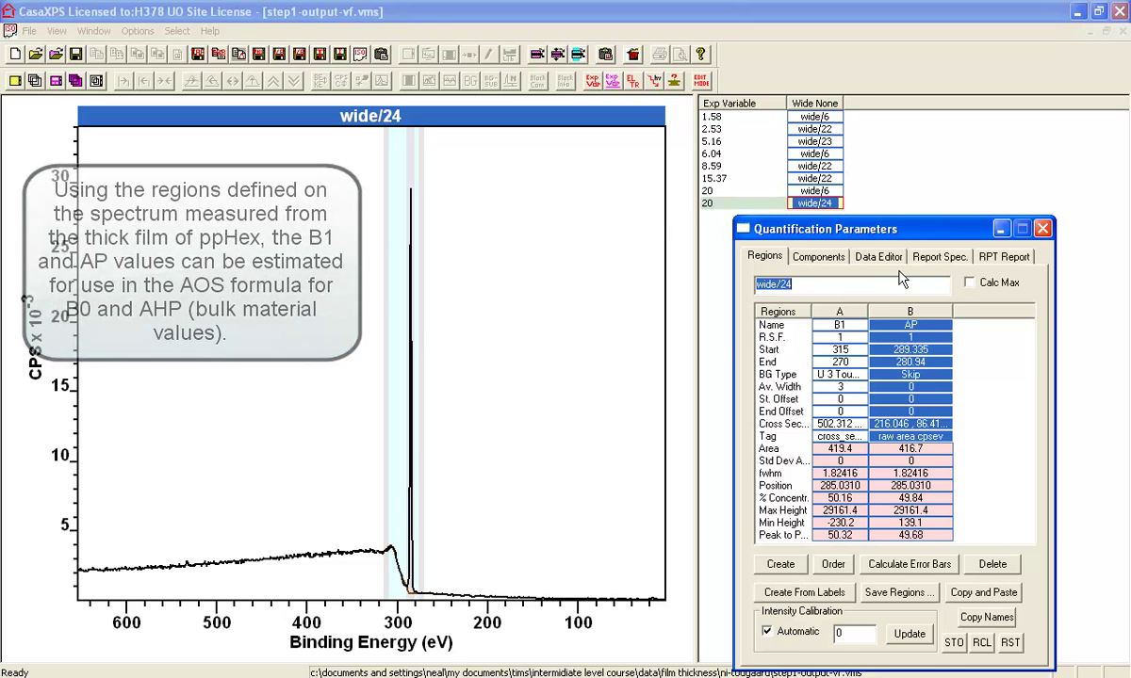
{"action": "left_click", "coordinate": [925, 257]}
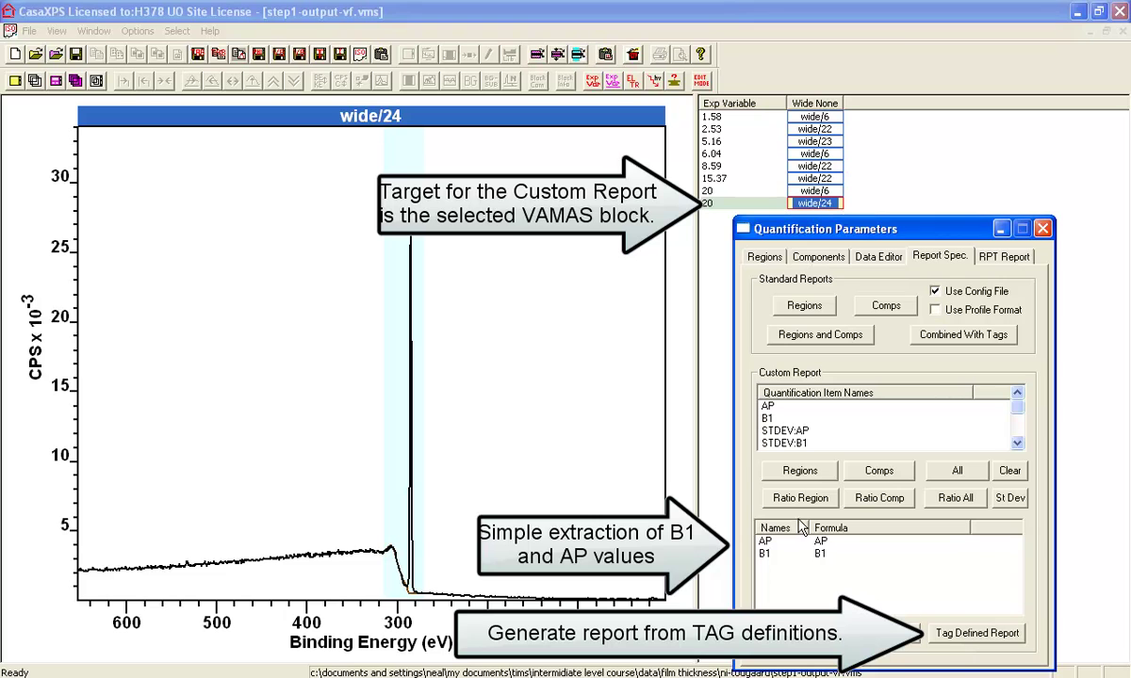
{"action": "left_click", "coordinate": [952, 632]}
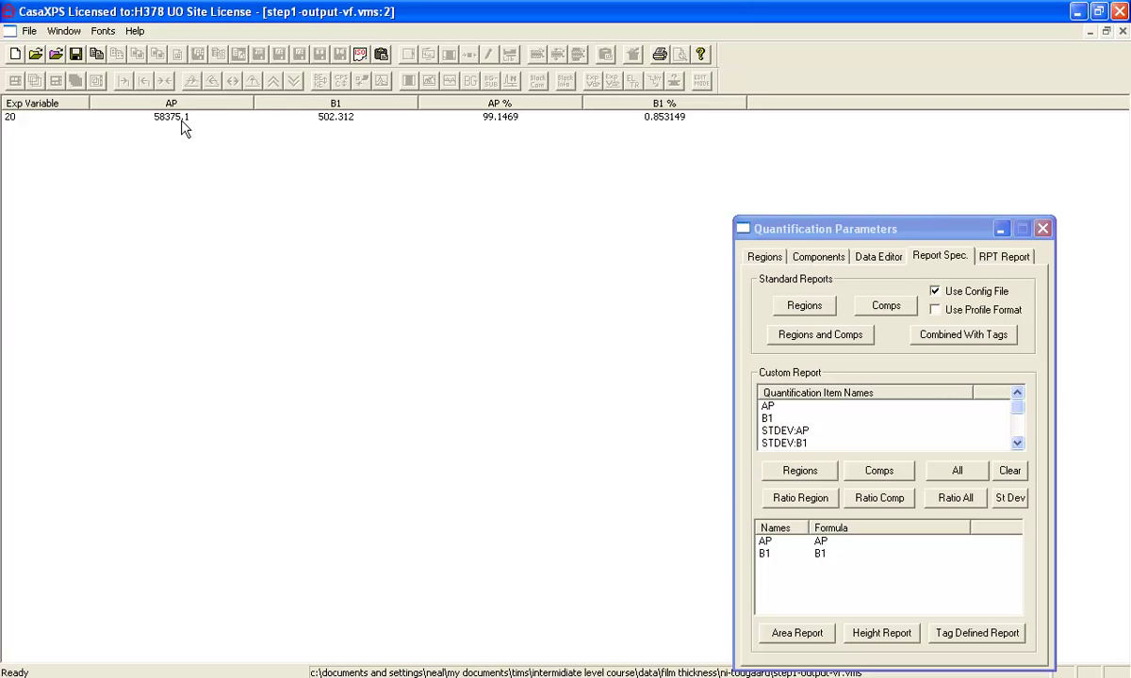
Copy the report's AP value 58375.1 and B1 value 502.312 from the Clipboard Selection view.
{"action": "left_click", "coordinate": [97, 53]}
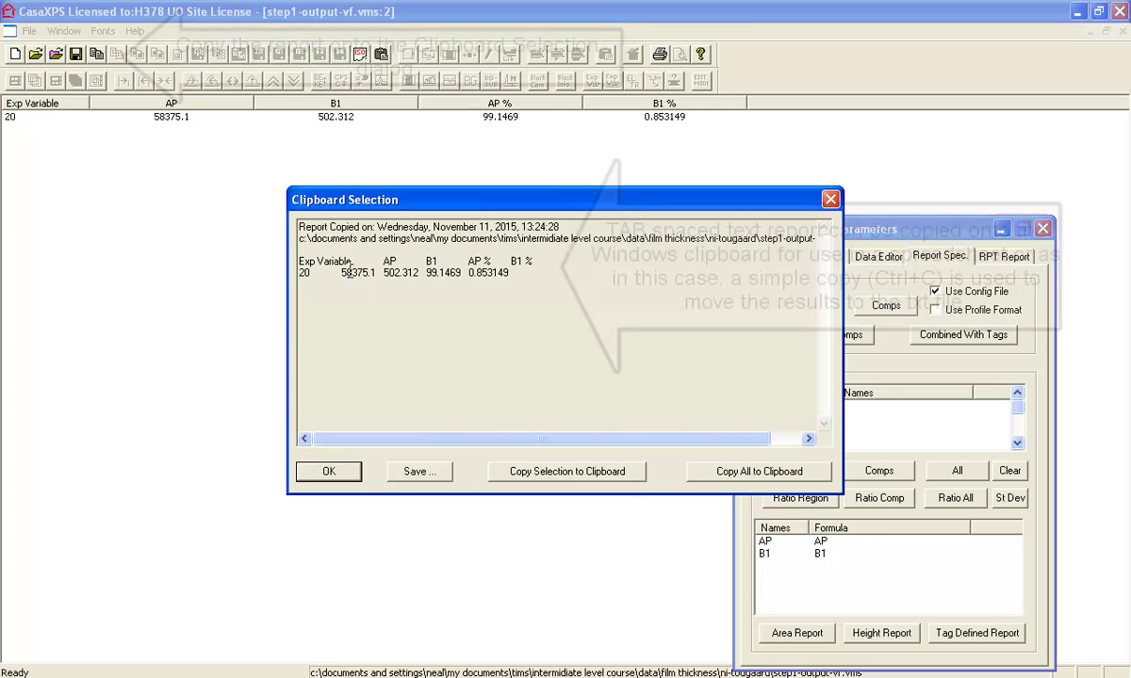
{"action": "left_click_drag", "start_coordinate": [342, 273], "coordinate": [415, 272]}
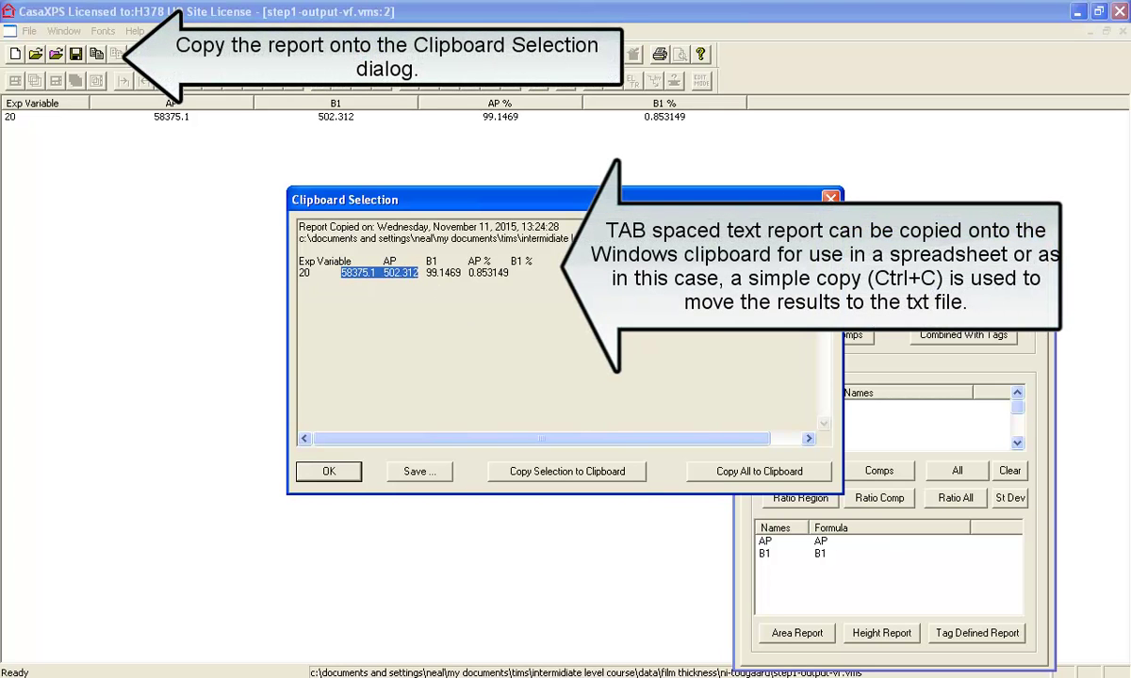
{"action": "left_click", "coordinate": [830, 197]}
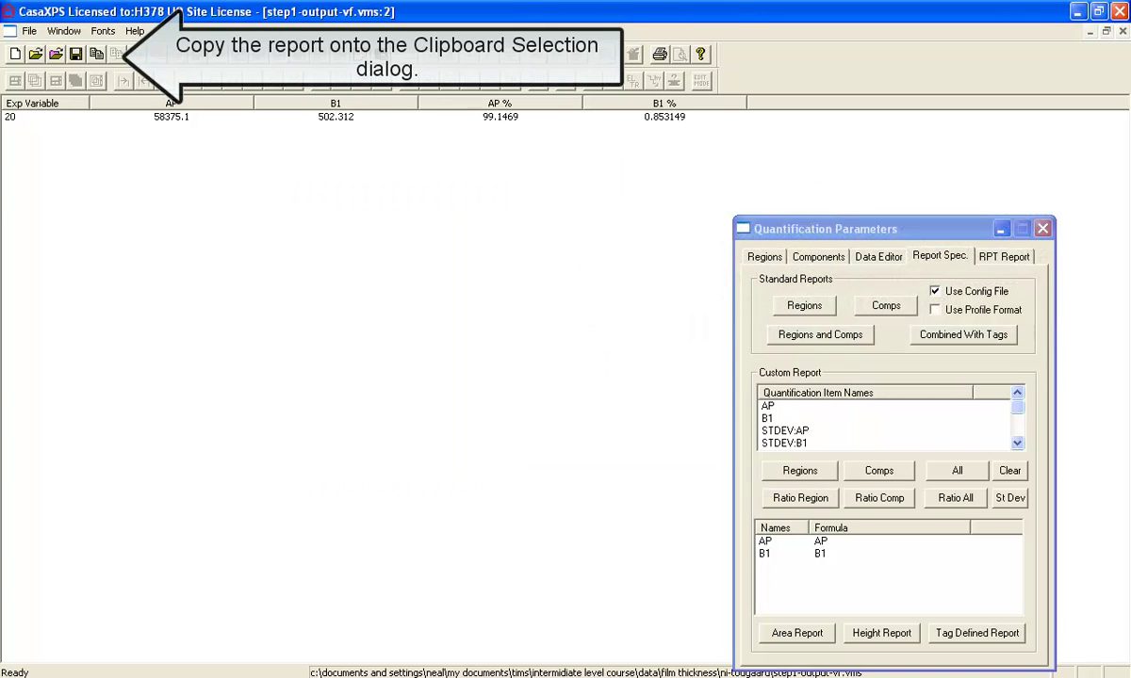
Paste 502.312 under <B0> and 58375.1 under <AHP> in NITougaard.txt, removing the extra values.
{"action": "key", "text": "alt+Tab"}
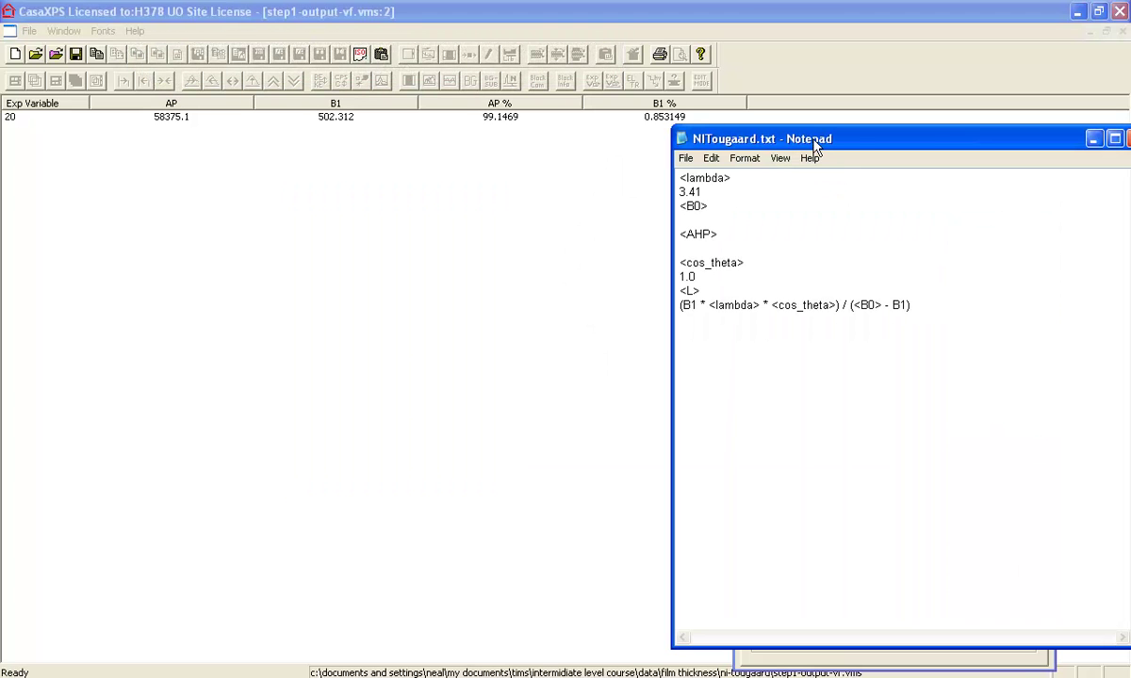
{"action": "type", "text": "58375.1\t502.312"}
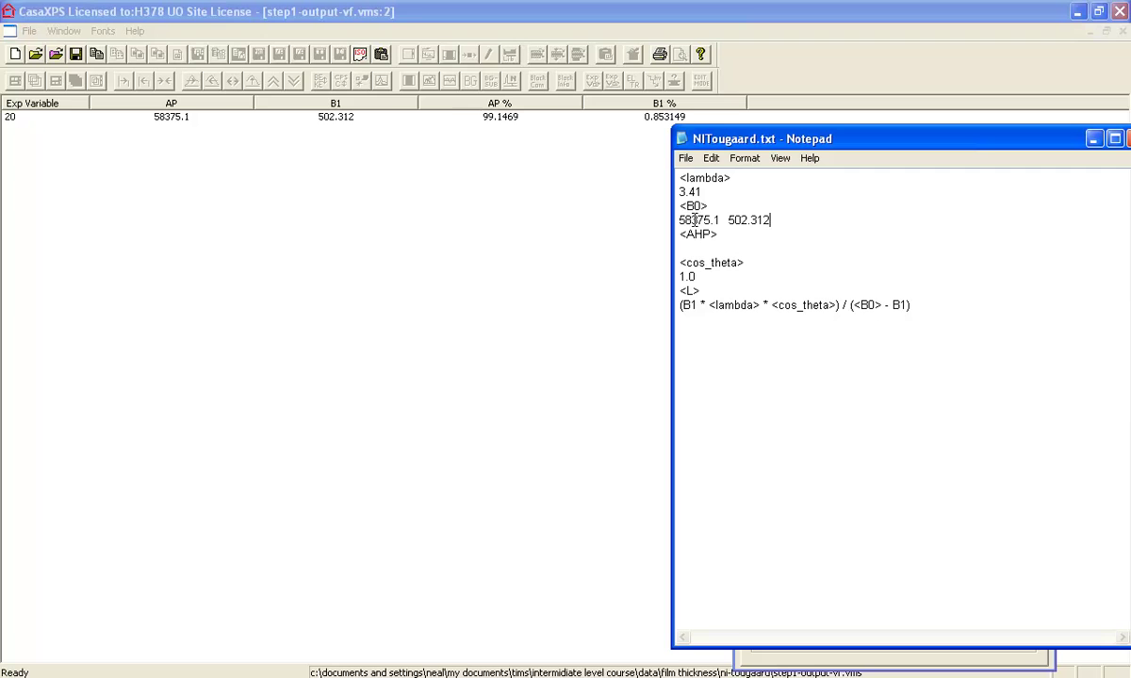
{"action": "left_click", "coordinate": [695, 248]}
{"action": "type", "text": "58375.1\t502.312"}
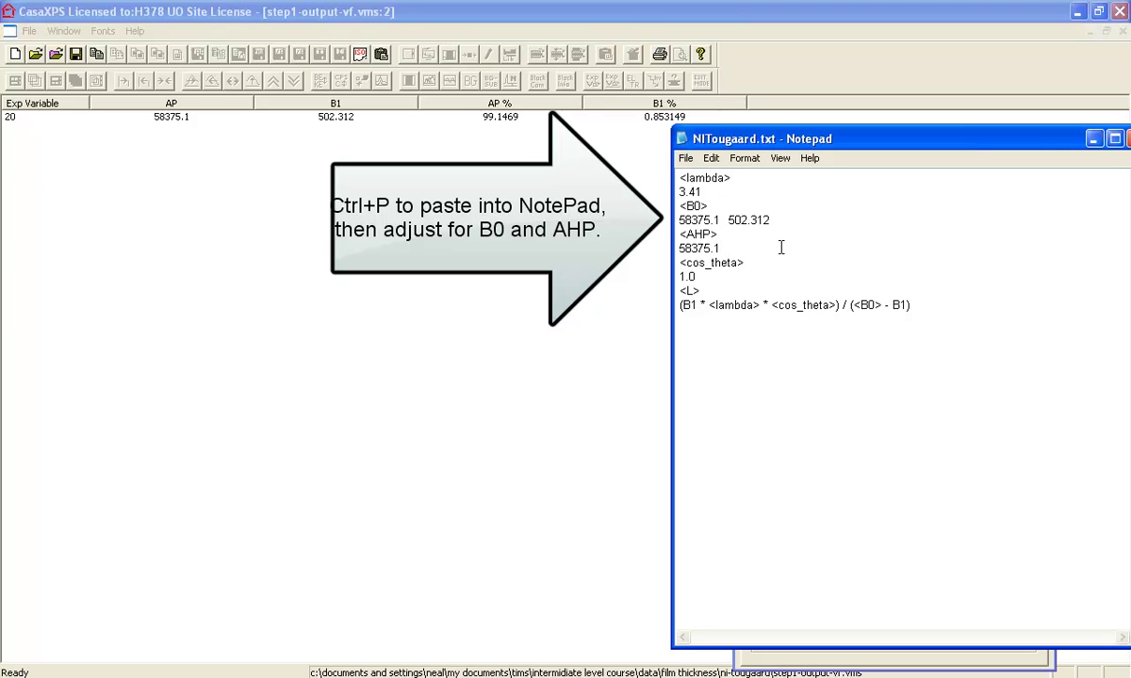
{"action": "key", "text": "BackSpace"}
{"action": "key", "text": "BackSpace"}
{"action": "key", "text": "BackSpace"}
{"action": "key", "text": "BackSpace"}
{"action": "key", "text": "BackSpace"}
{"action": "key", "text": "BackSpace"}
{"action": "key", "text": "BackSpace"}
{"action": "key", "text": "BackSpace"}
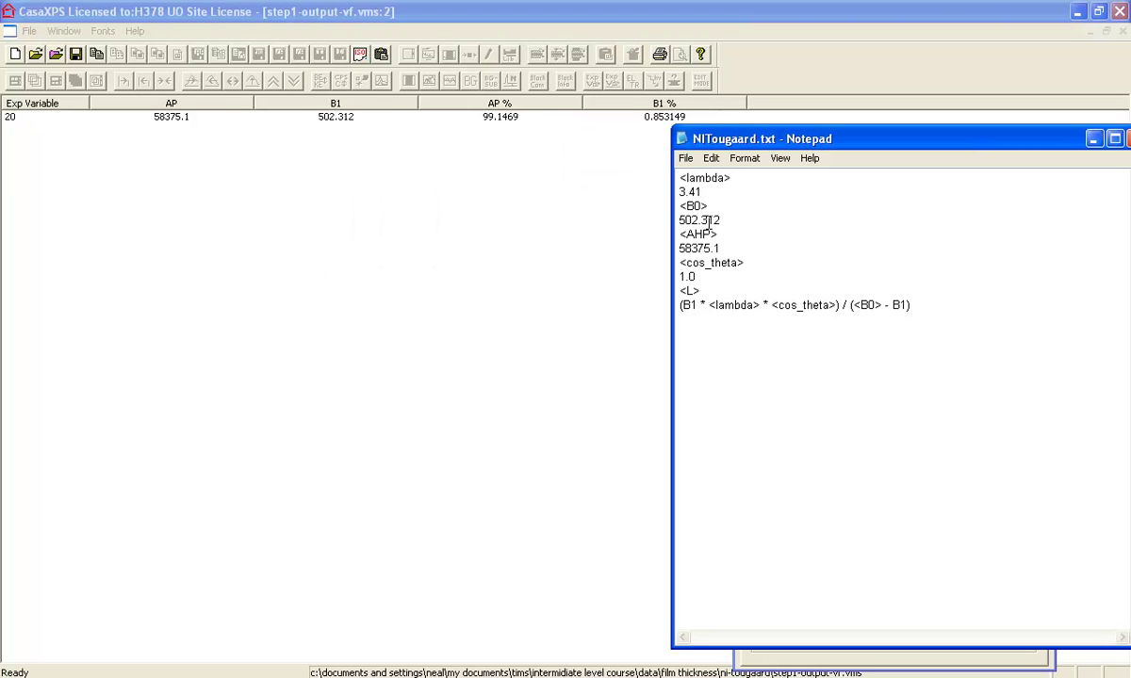
Review the B1, lambda, cos_theta and <B0> terms of the L formula, then save NITougaard.txt.
{"action": "left_click_drag", "start_coordinate": [731, 146], "coordinate": [609, 150]}
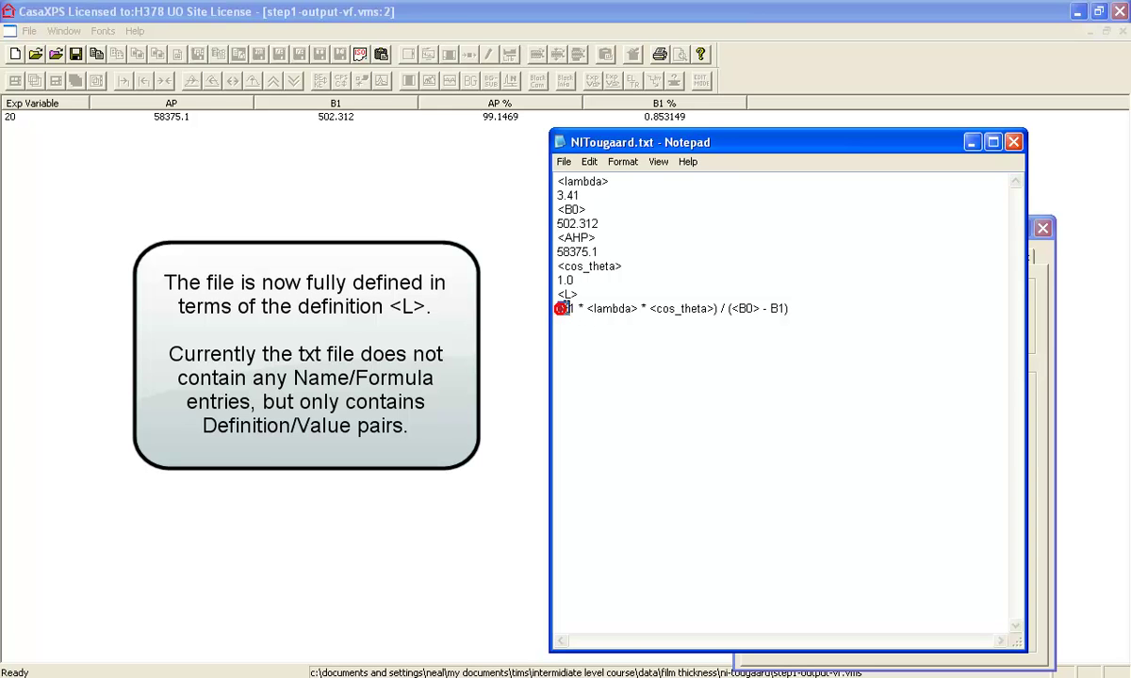
{"action": "double_click", "coordinate": [563, 308]}
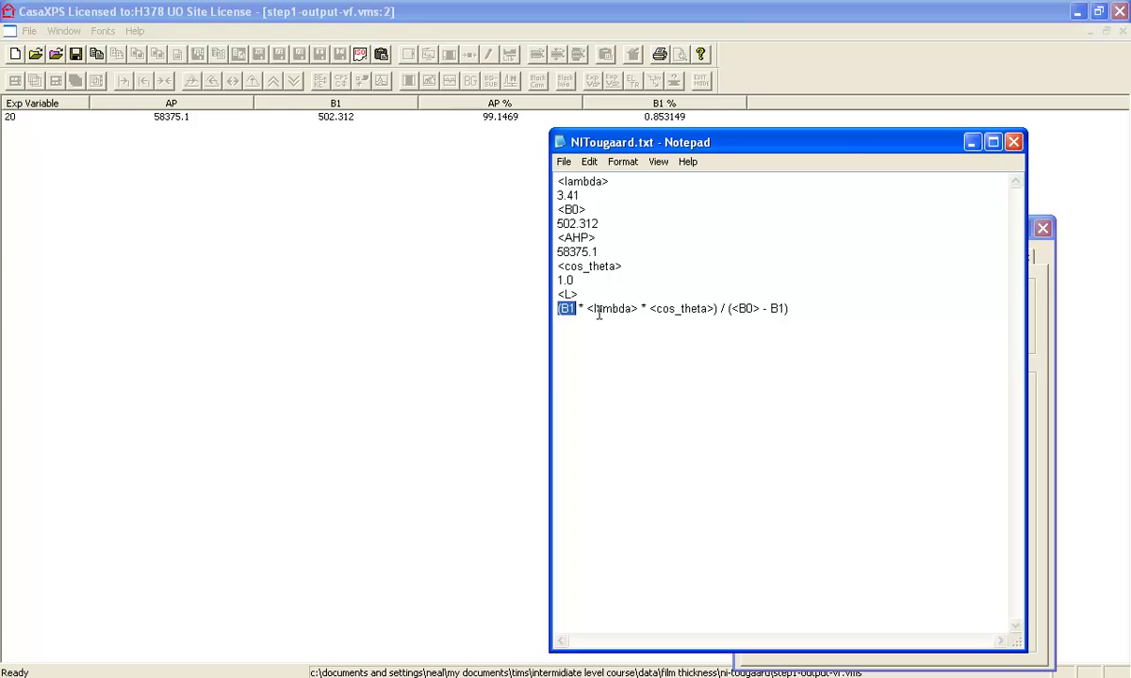
{"action": "left_click_drag", "start_coordinate": [588, 309], "coordinate": [702, 311]}
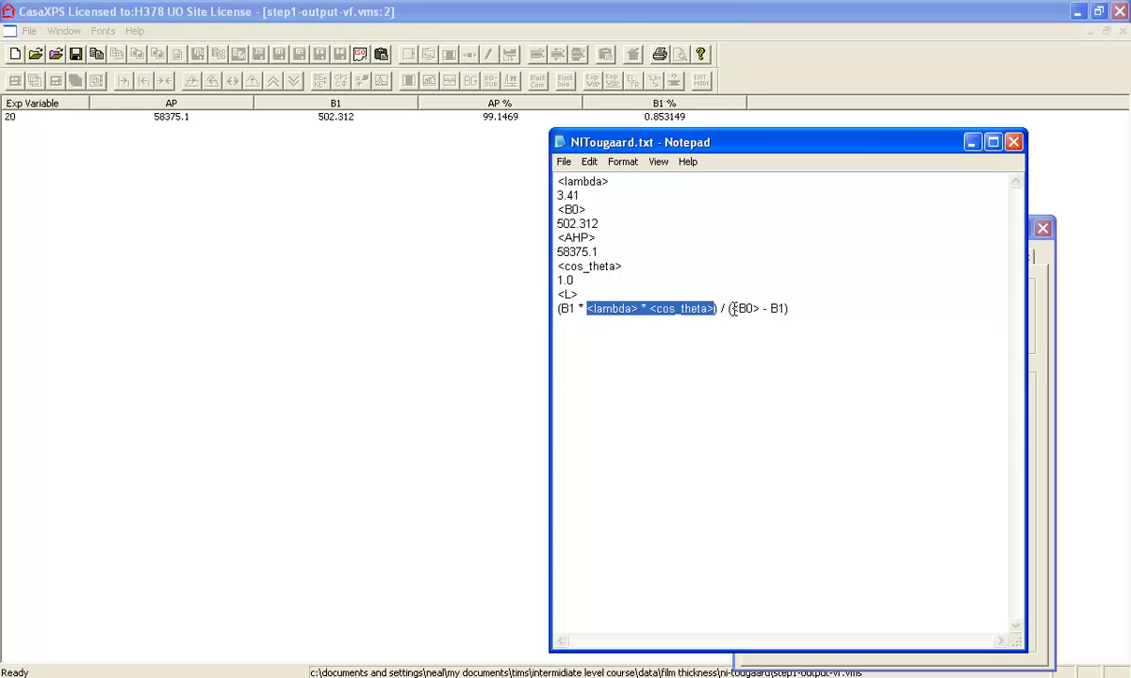
{"action": "left_click_drag", "start_coordinate": [731, 309], "coordinate": [759, 308]}
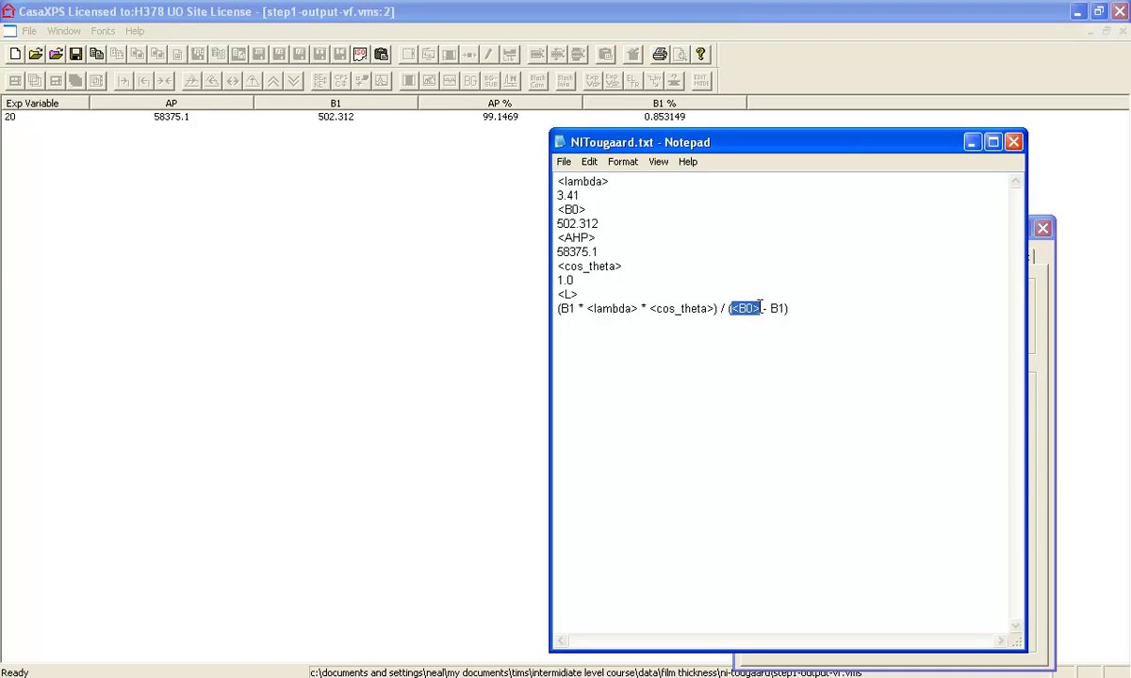
{"action": "double_click", "coordinate": [772, 308]}
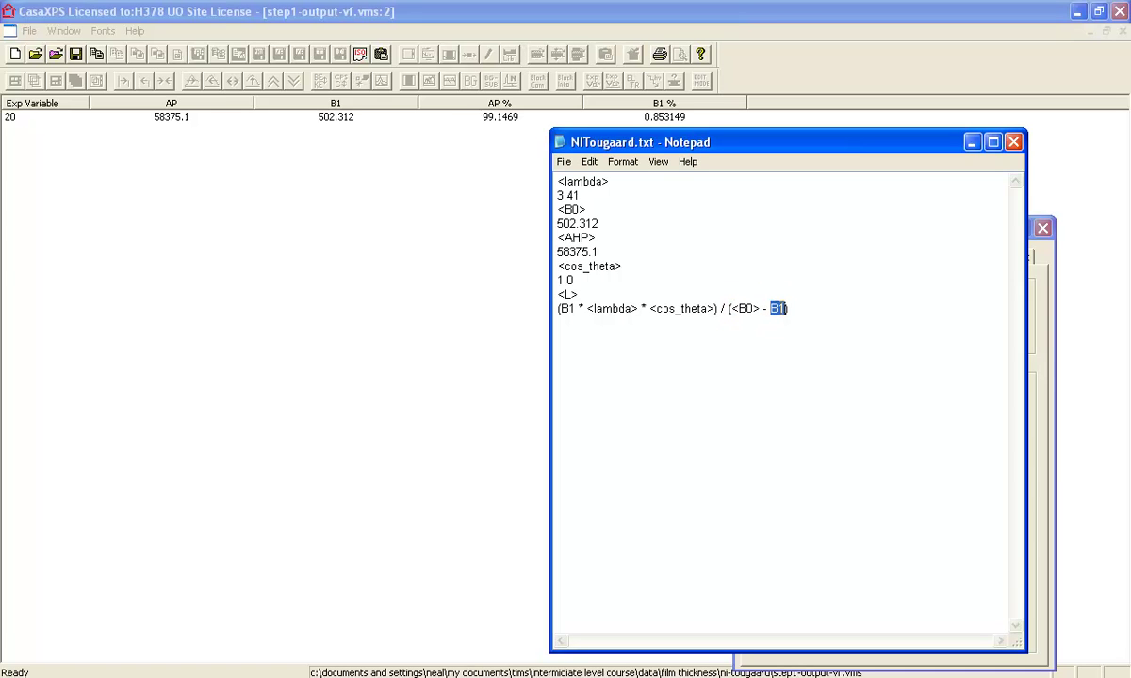
{"action": "left_click", "coordinate": [563, 162]}
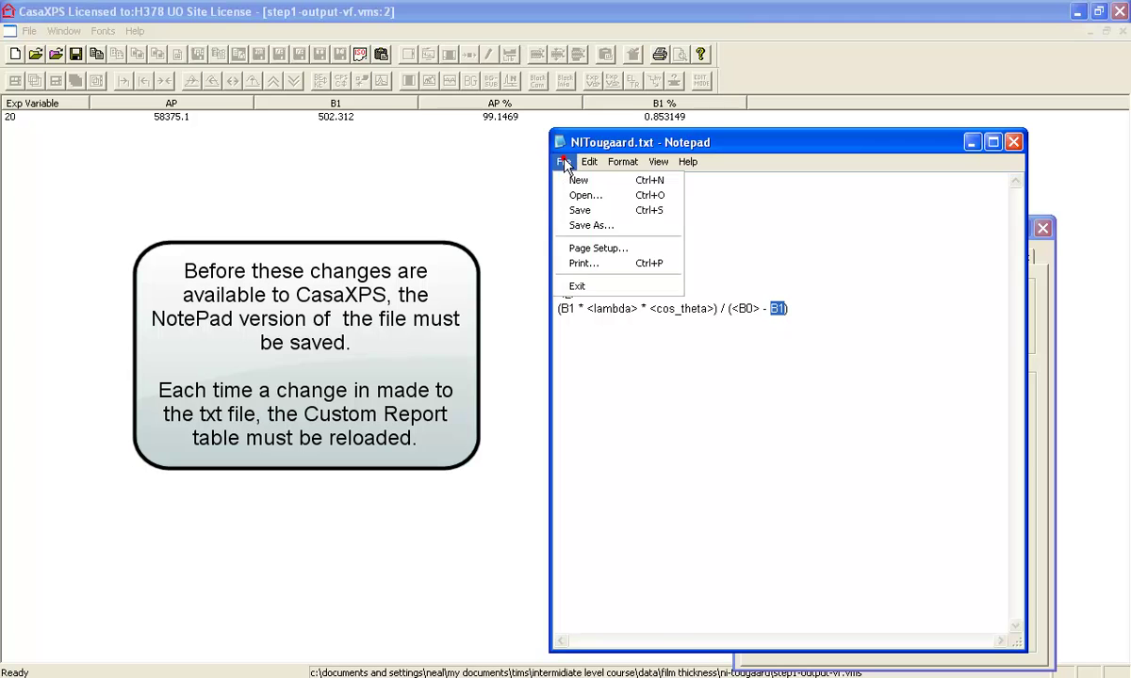
{"action": "left_click", "coordinate": [578, 211]}
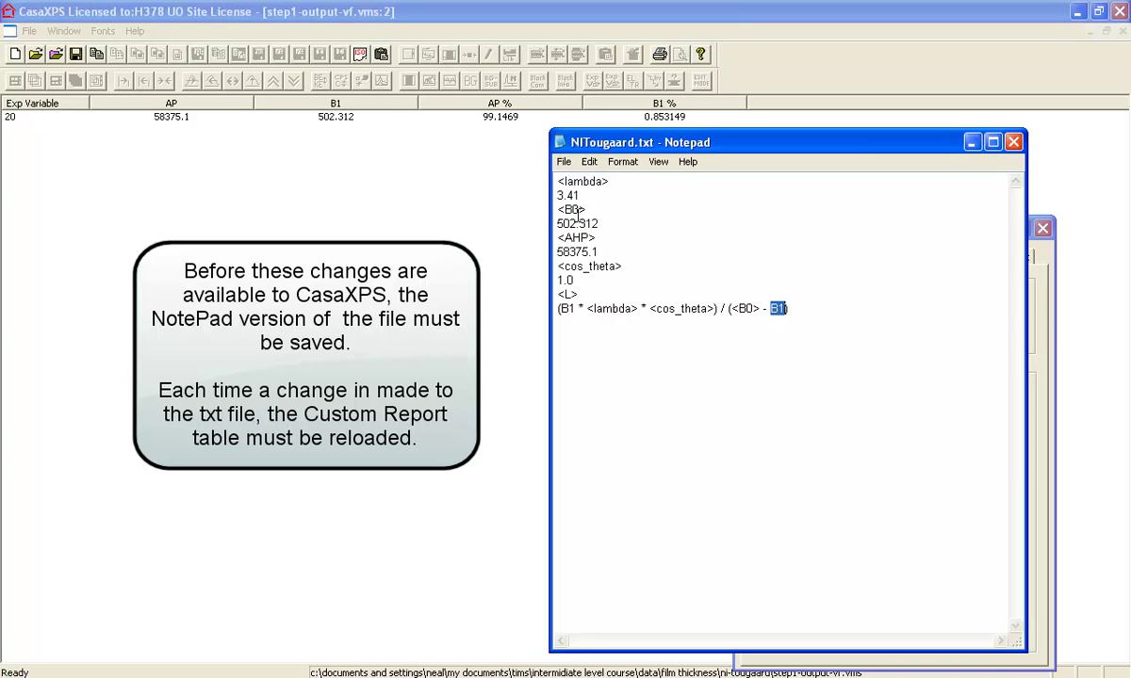
Select all eight blocks and load NITougaard.txt into the Names/Formula table, clearing the old entries.
{"action": "left_click", "coordinate": [1054, 39]}
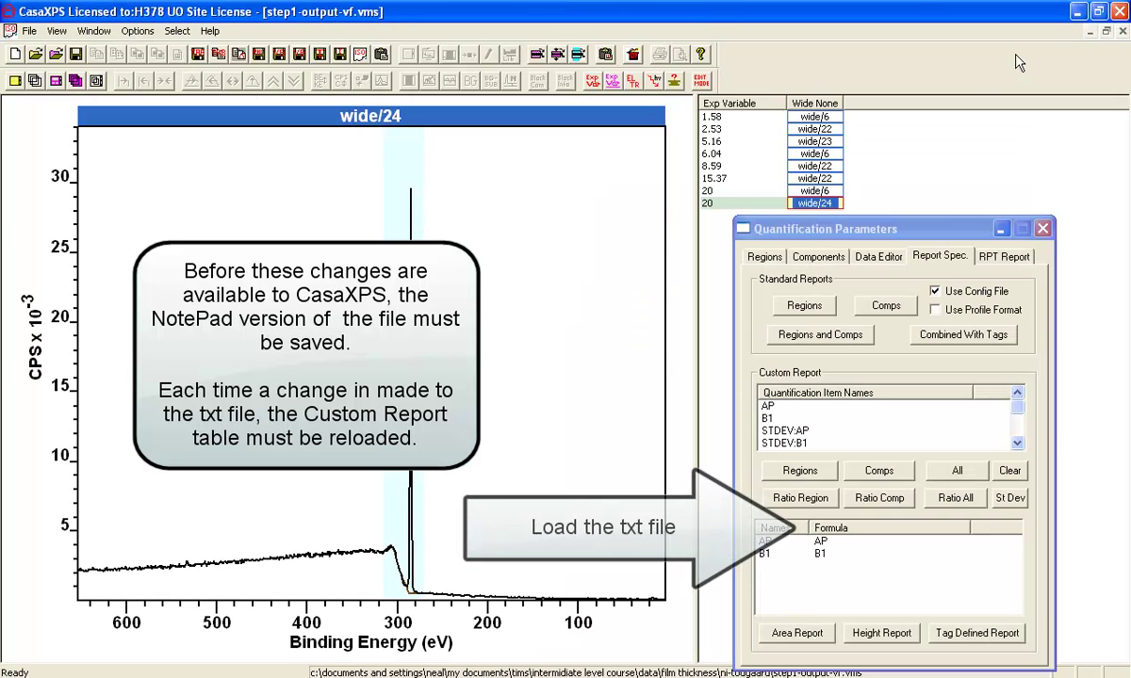
{"action": "left_click", "coordinate": [804, 105]}
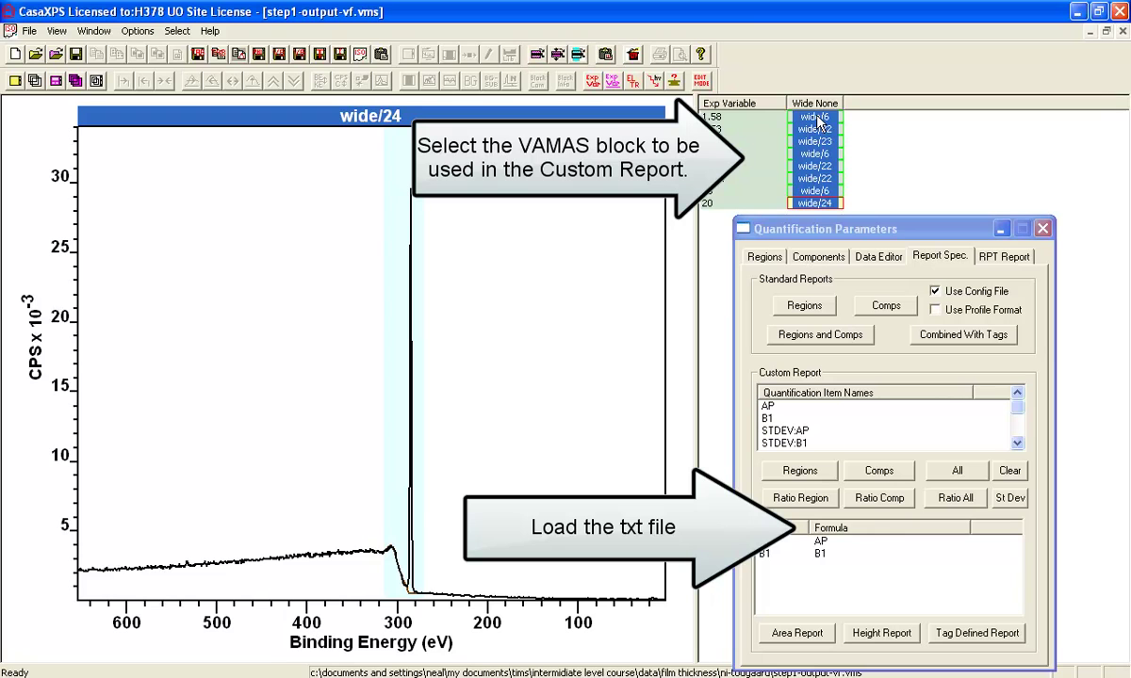
{"action": "left_click", "coordinate": [841, 525]}
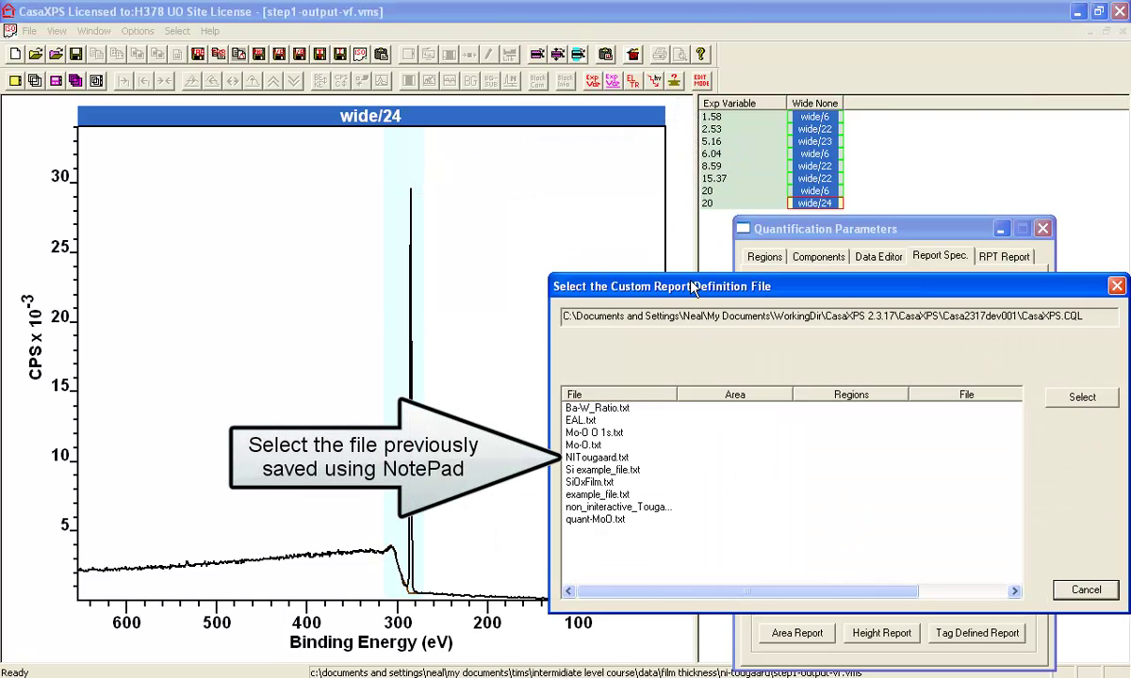
{"action": "left_click", "coordinate": [596, 459]}
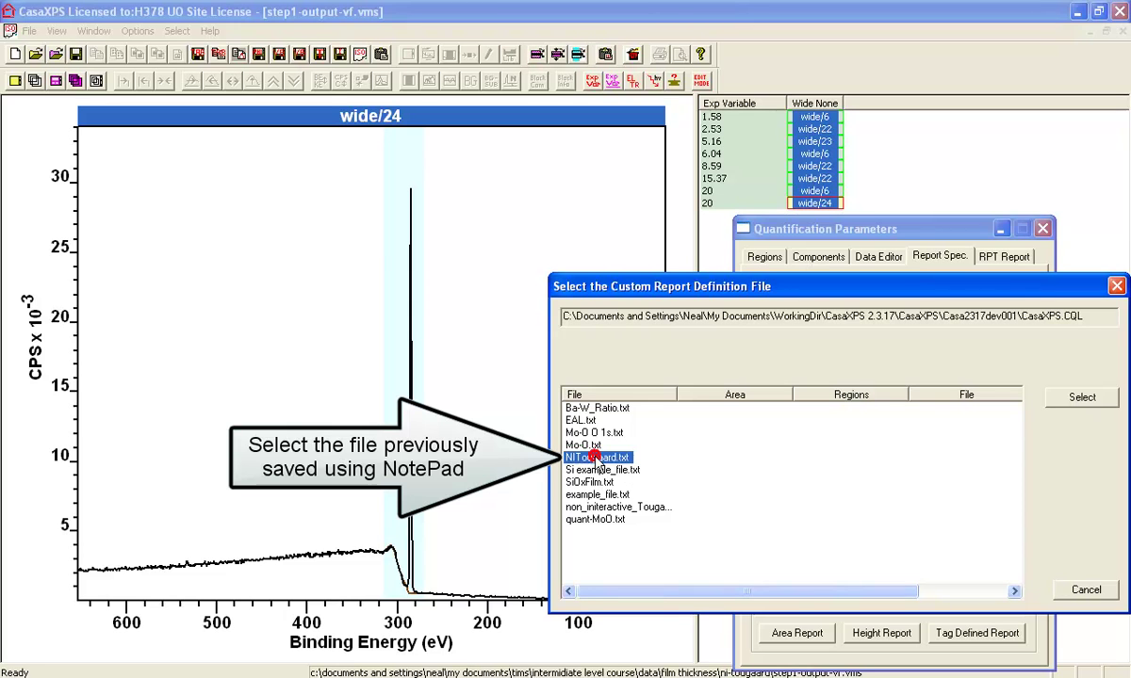
{"action": "left_click", "coordinate": [1082, 397]}
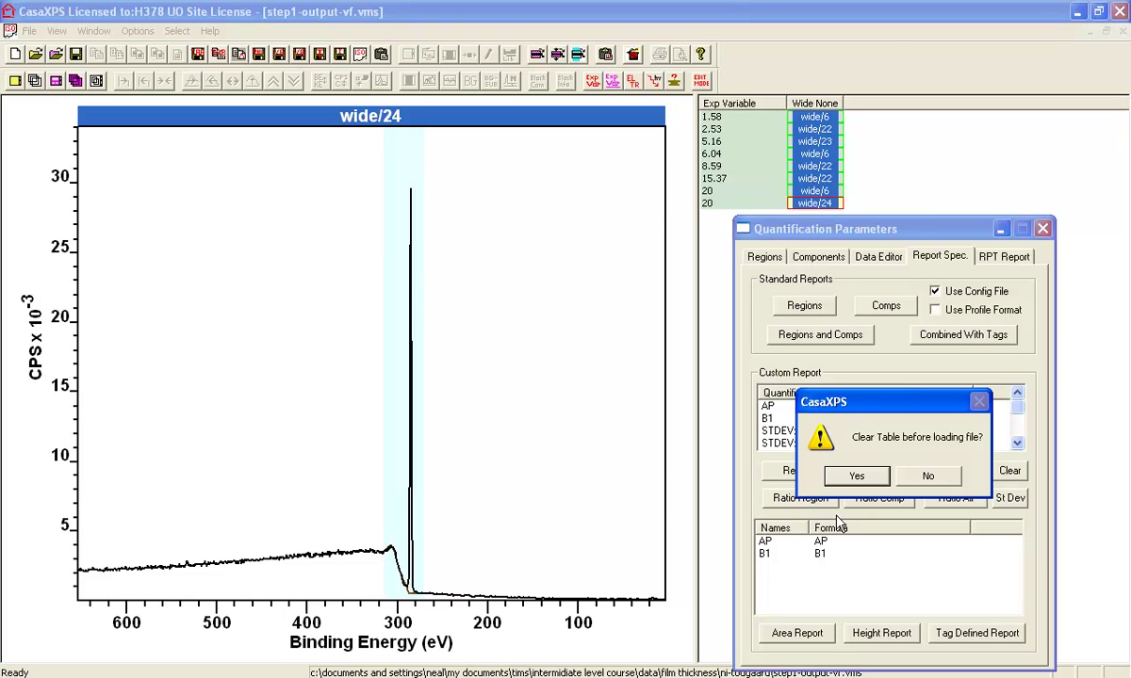
{"action": "left_click", "coordinate": [847, 477]}
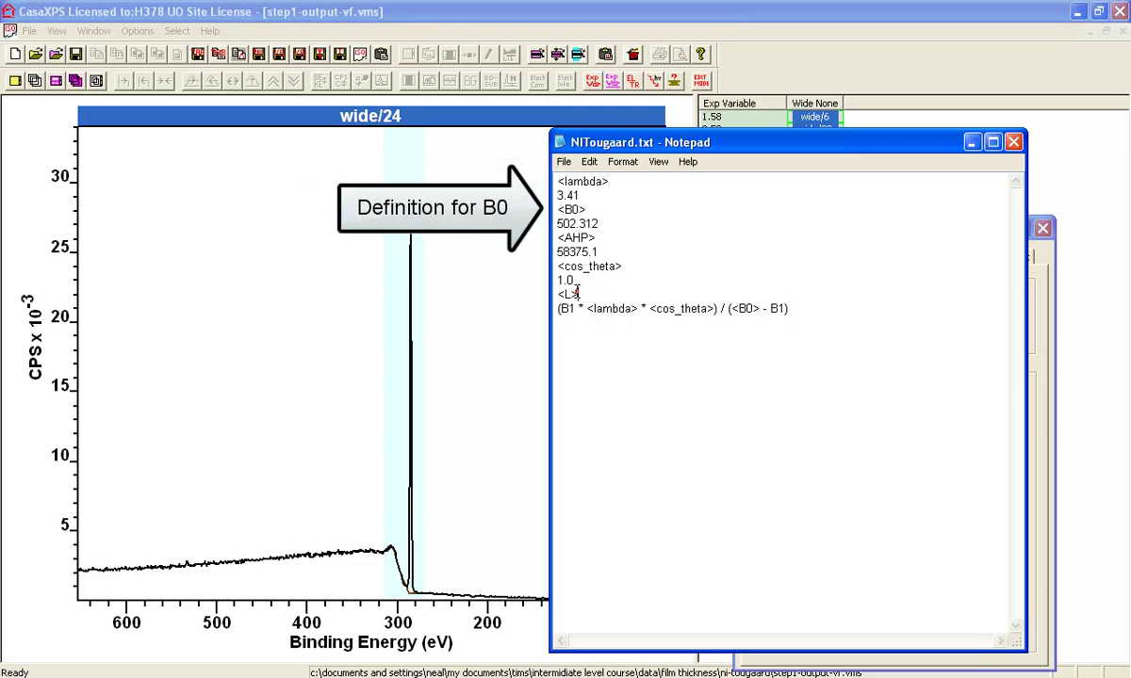
Review the <L>, <AHP> and <lambda> definitions in NITougaard.txt.
{"action": "double_click", "coordinate": [568, 294]}
{"action": "left_click", "coordinate": [596, 238]}
{"action": "left_click_drag", "start_coordinate": [596, 239], "coordinate": [557, 239]}
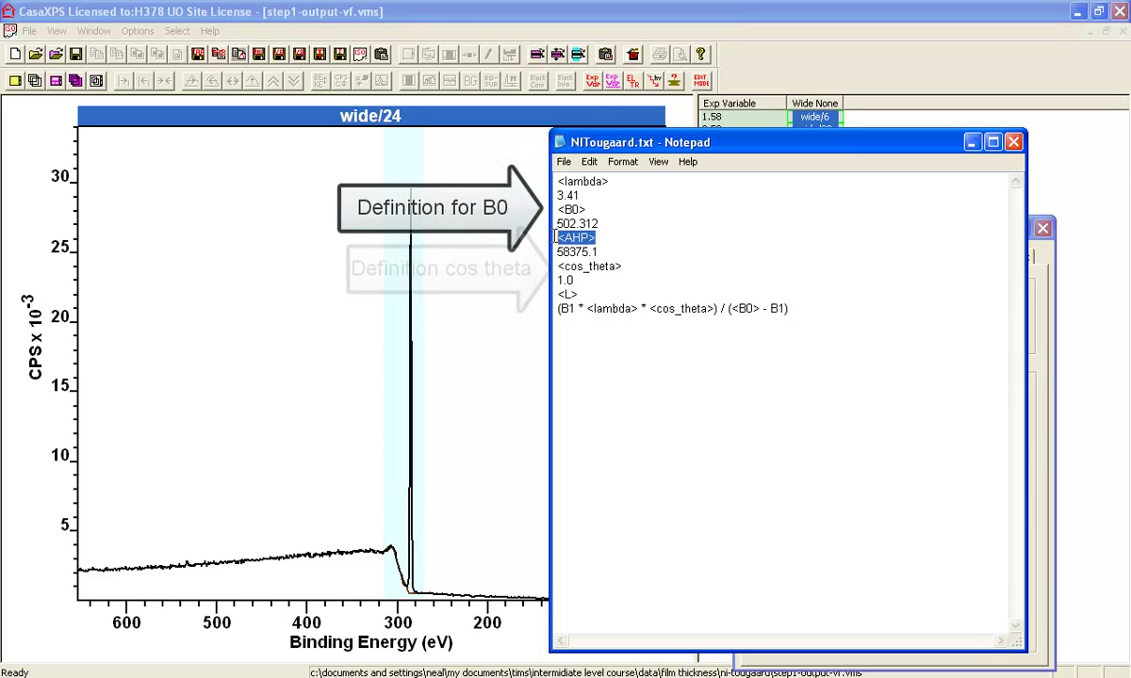
{"action": "left_click_drag", "start_coordinate": [611, 180], "coordinate": [557, 179]}
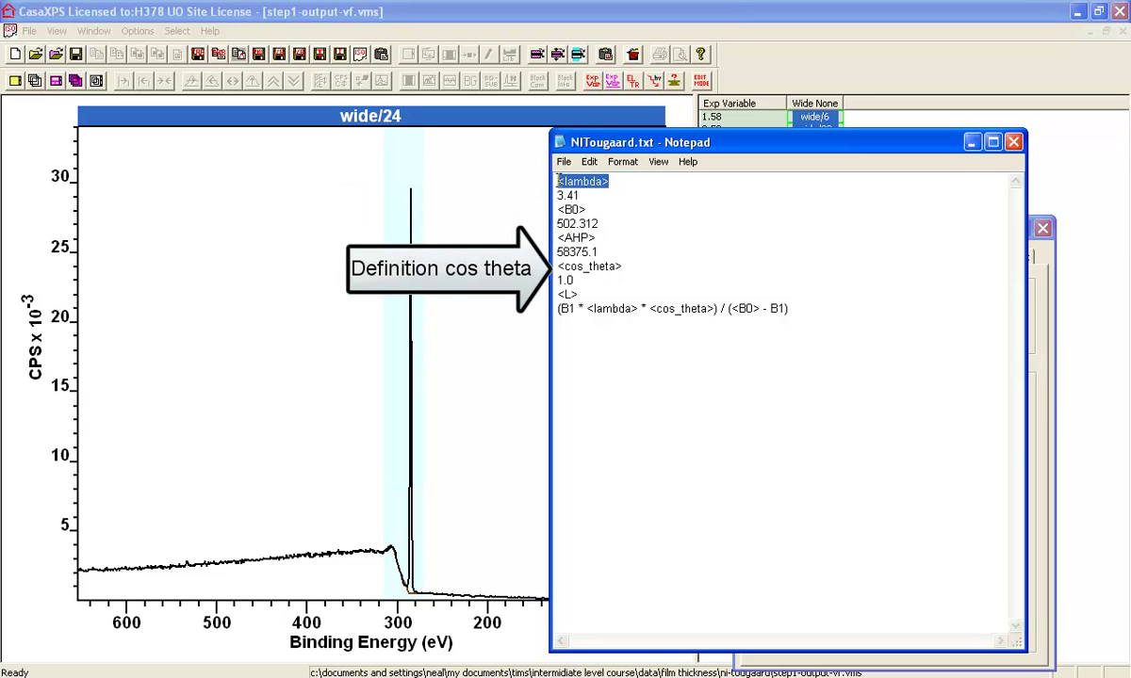
{"action": "left_click", "coordinate": [763, 292]}
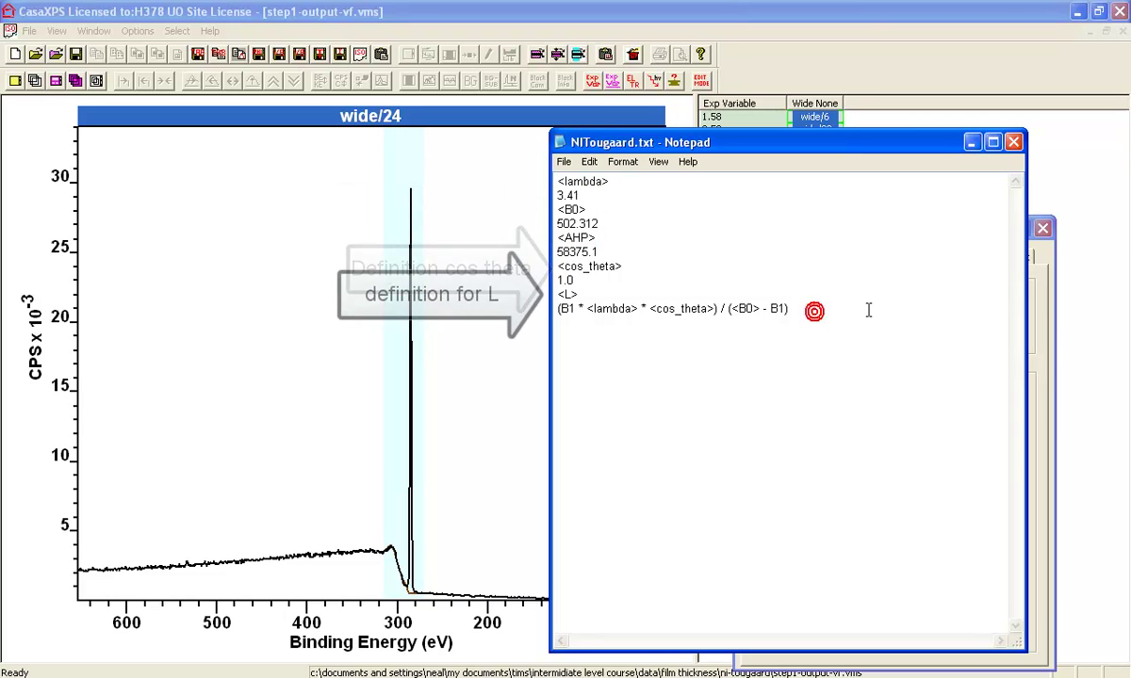
Append an L / <L> name-formula pair to NITougaard.txt and save it.
{"action": "key", "text": "Return"}
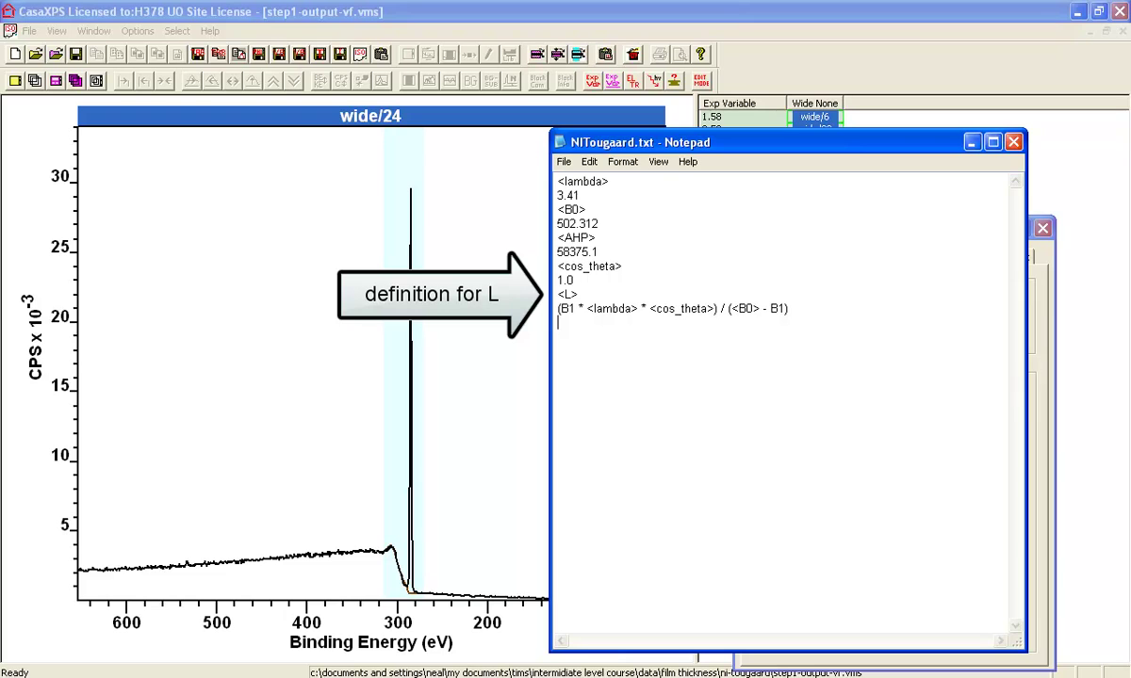
{"action": "type", "text": "L"}
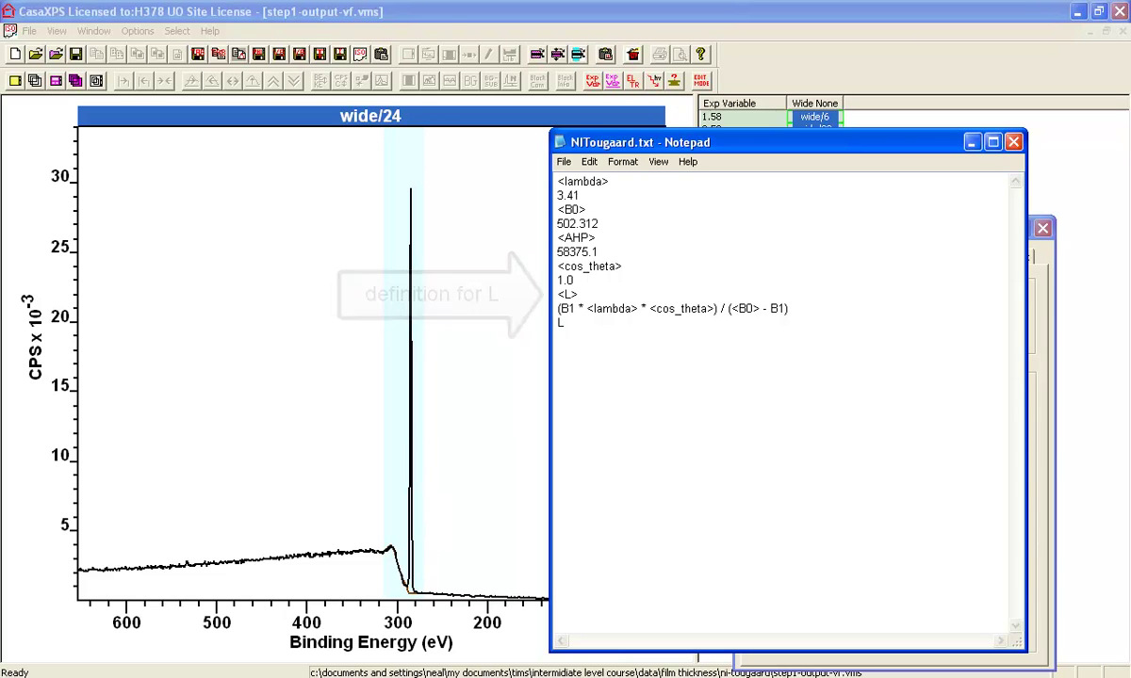
{"action": "key", "text": "Return"}
{"action": "type", "text": "<L"}
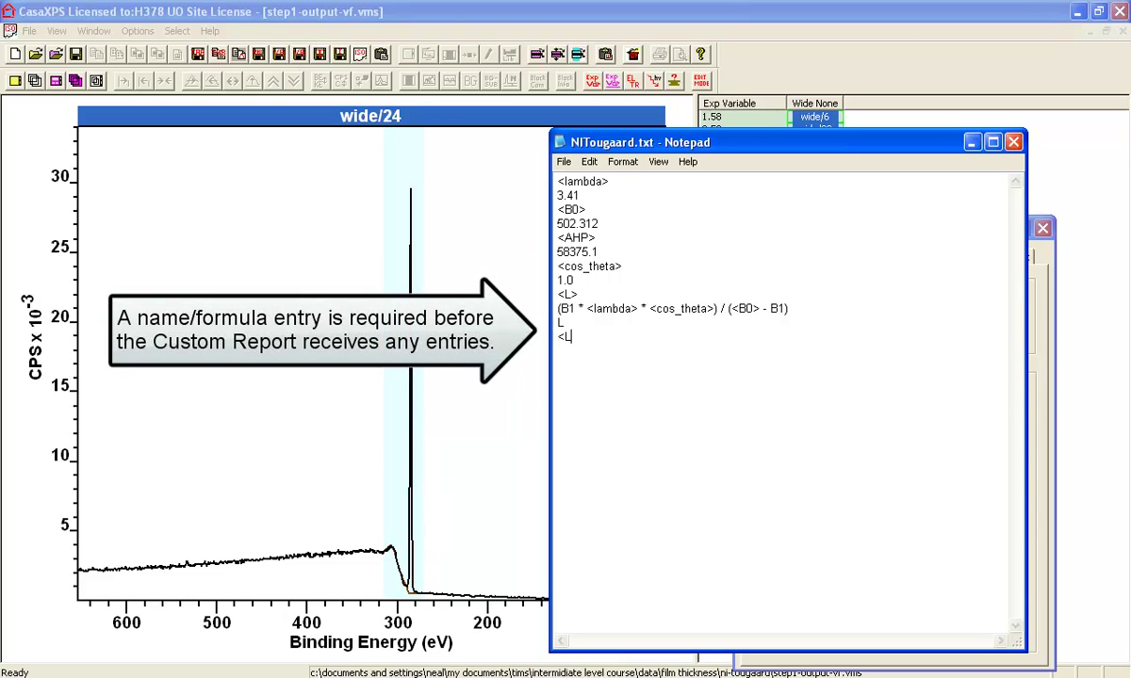
{"action": "type", "text": ">"}
{"action": "left_click", "coordinate": [563, 163]}
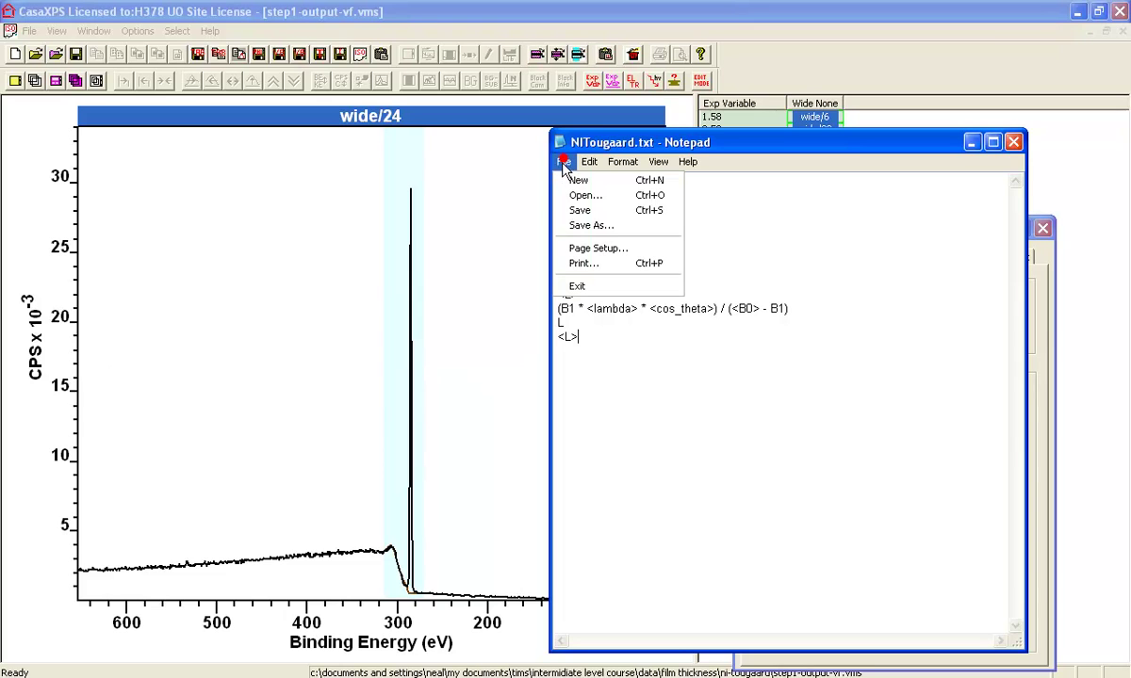
{"action": "left_click", "coordinate": [569, 212]}
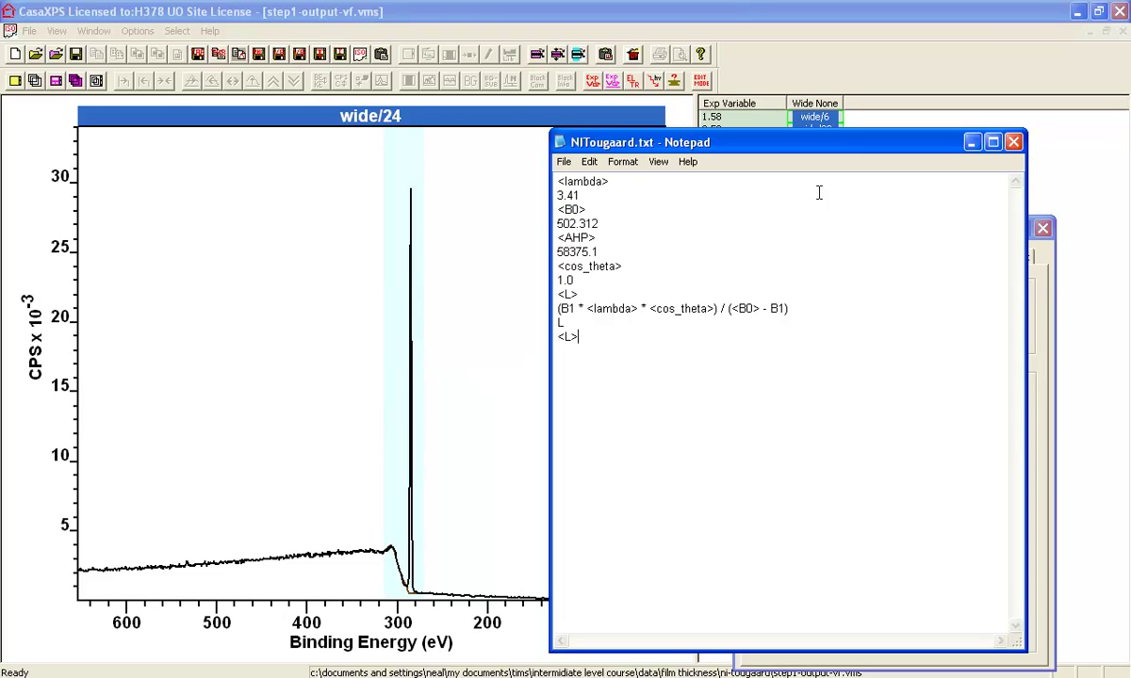
{"action": "left_click", "coordinate": [1051, 269]}
Reload NITougaard.txt, check the L formula, and report L per block (2.08408 to 48.3149).
{"action": "left_click", "coordinate": [871, 530]}
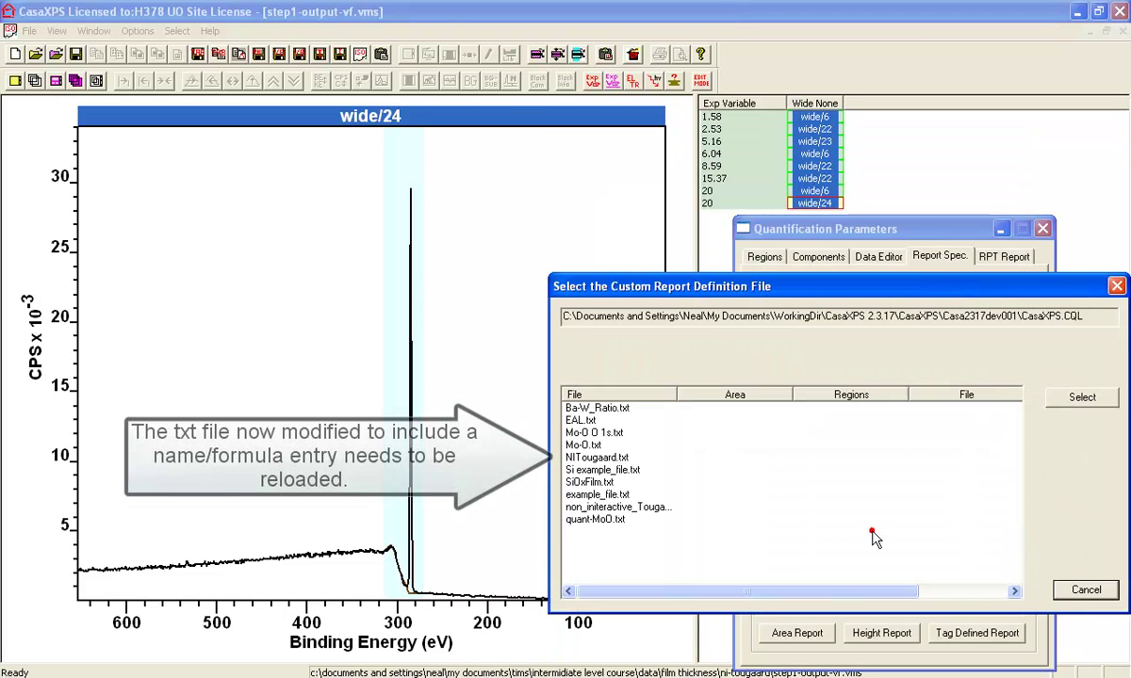
{"action": "left_click", "coordinate": [584, 458]}
{"action": "left_click", "coordinate": [1104, 398]}
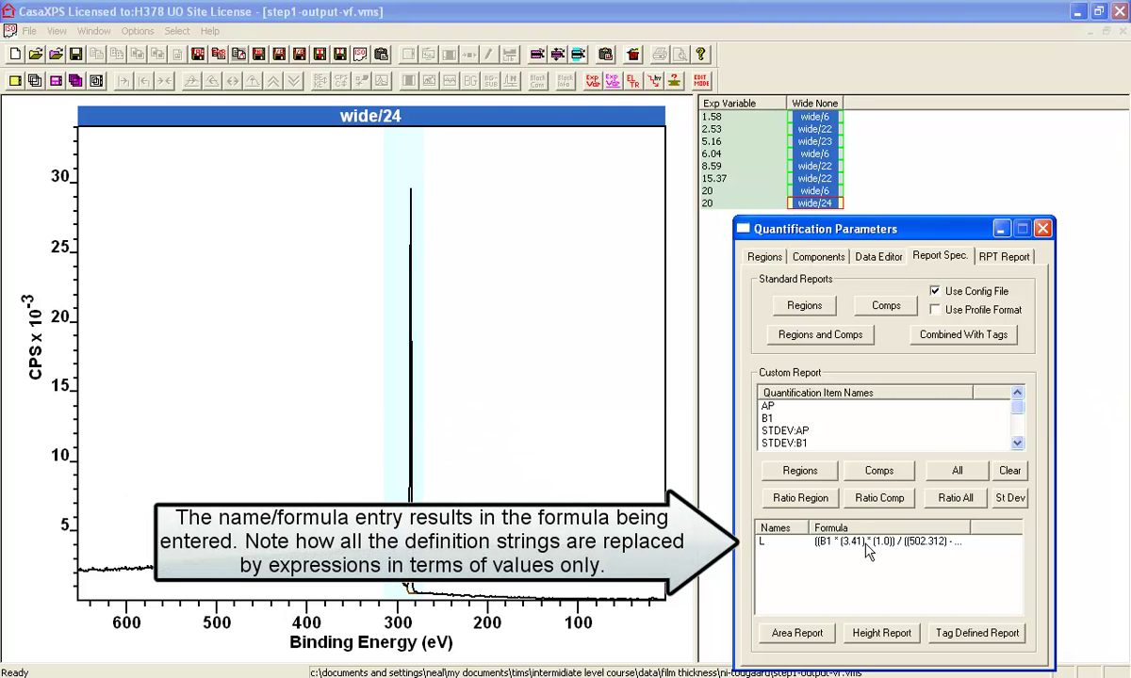
{"action": "double_click", "coordinate": [767, 542]}
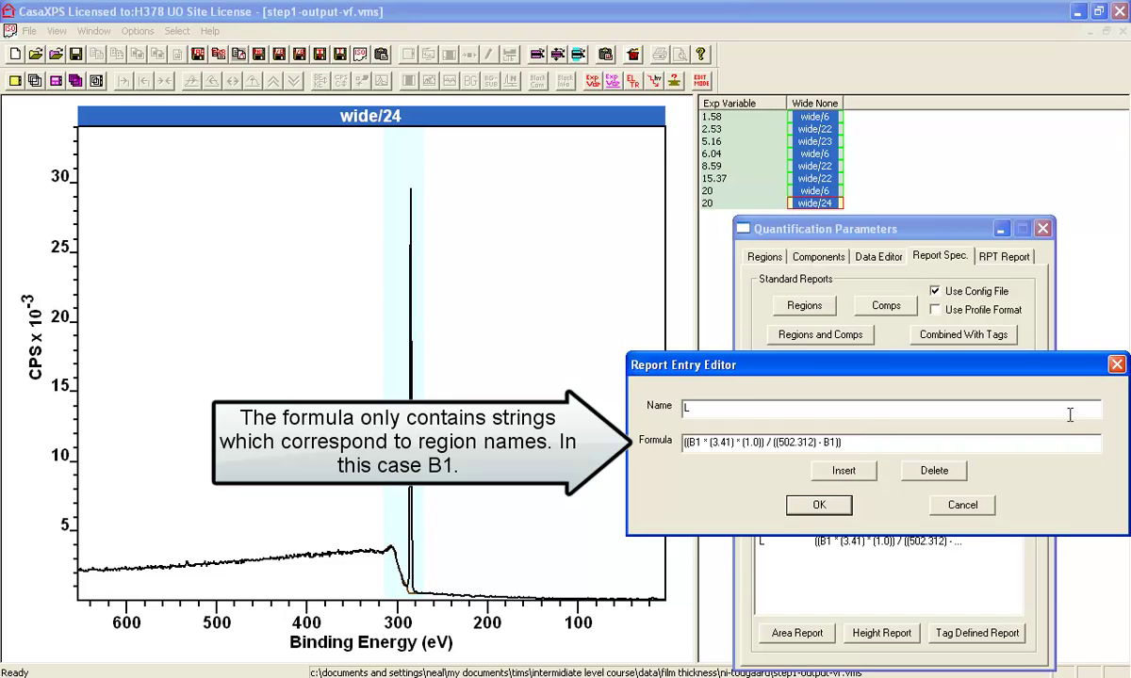
{"action": "left_click", "coordinate": [1117, 363]}
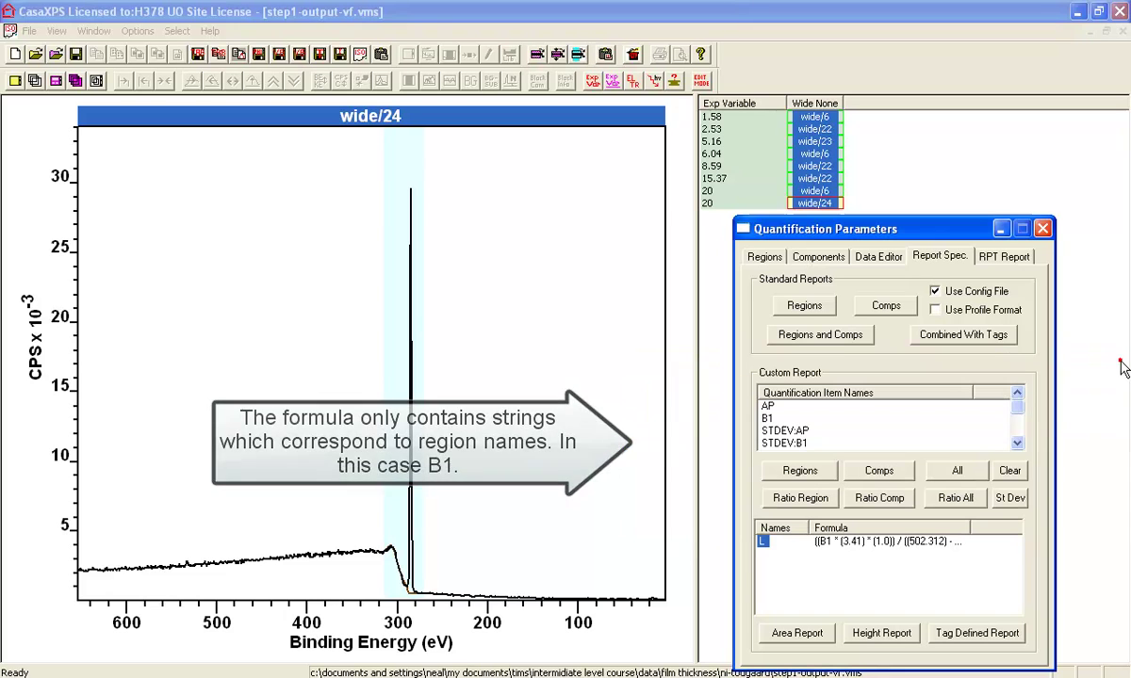
{"action": "left_click", "coordinate": [970, 634]}
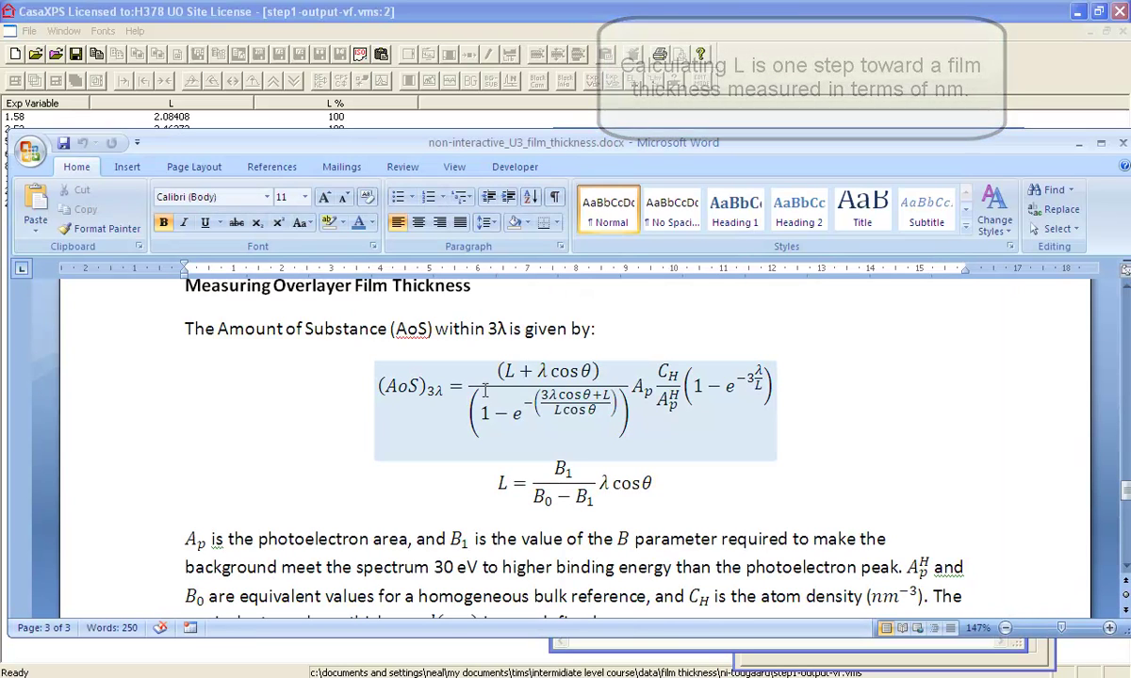
Examine the AOS equation's numerator, (1 − e^−3λ/L) term and denominator, then go to AOS-ppHex.txt.
{"action": "left_click", "coordinate": [495, 370]}
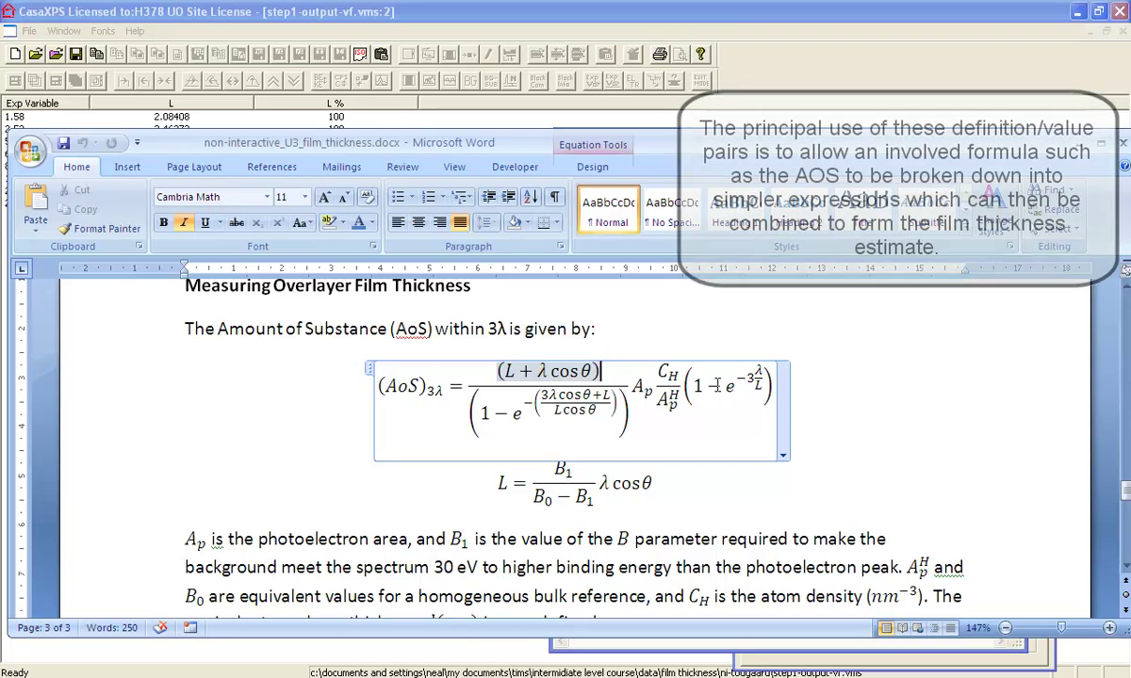
{"action": "left_click", "coordinate": [695, 385]}
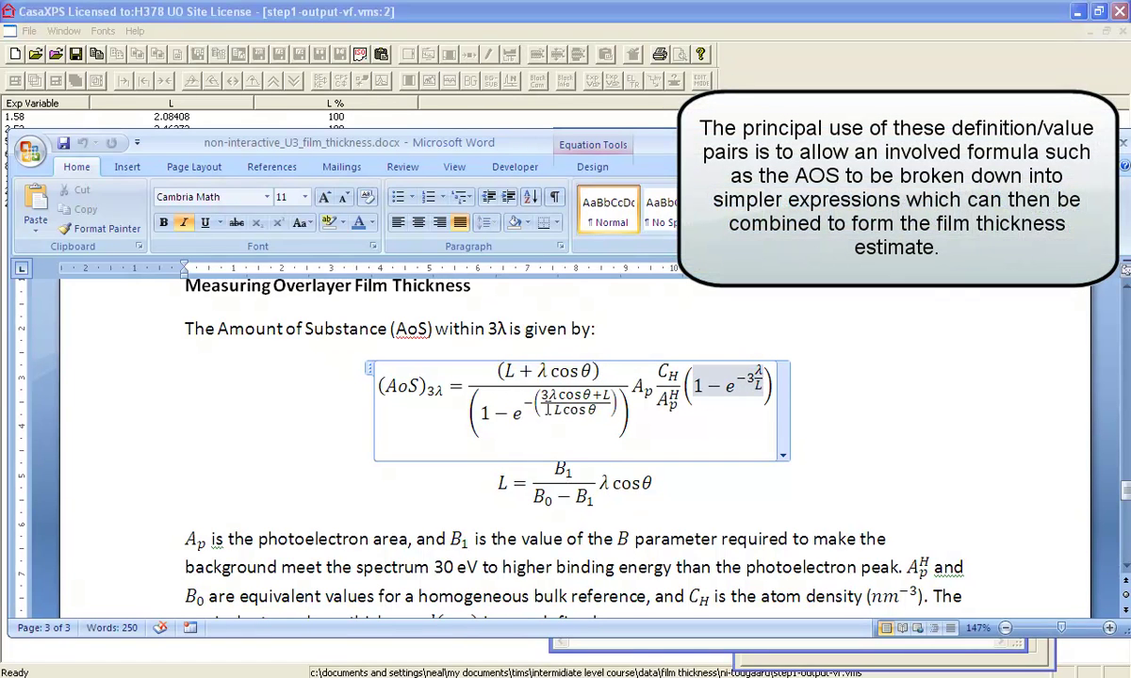
{"action": "left_click", "coordinate": [493, 416]}
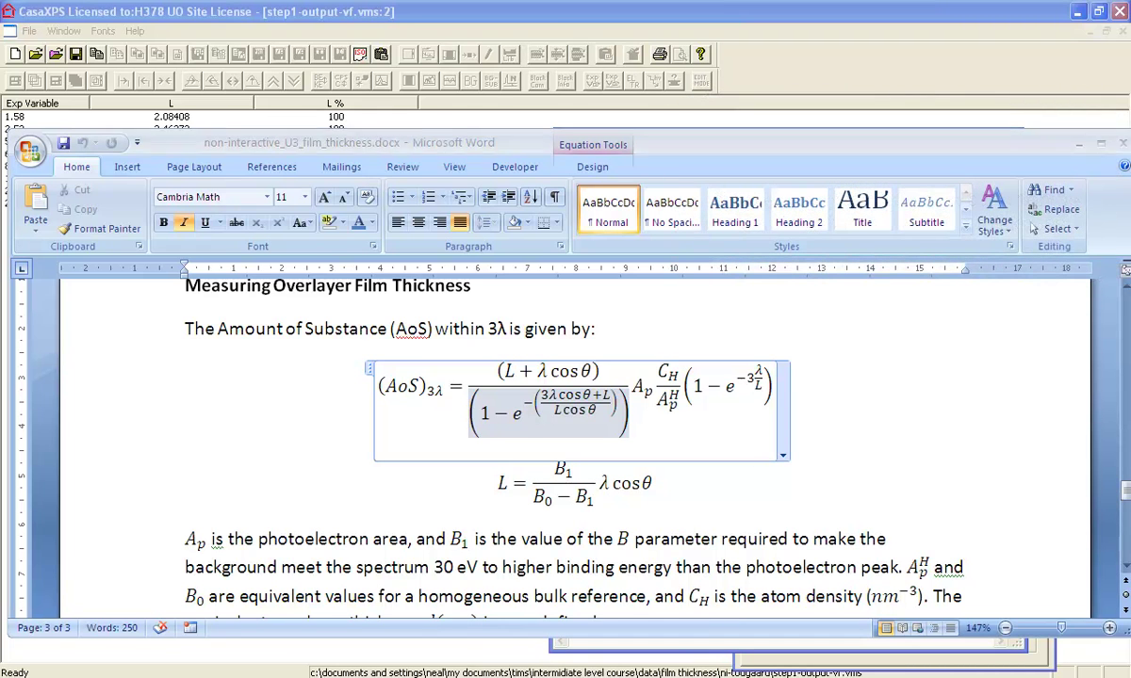
{"action": "key", "text": "alt+Tab"}
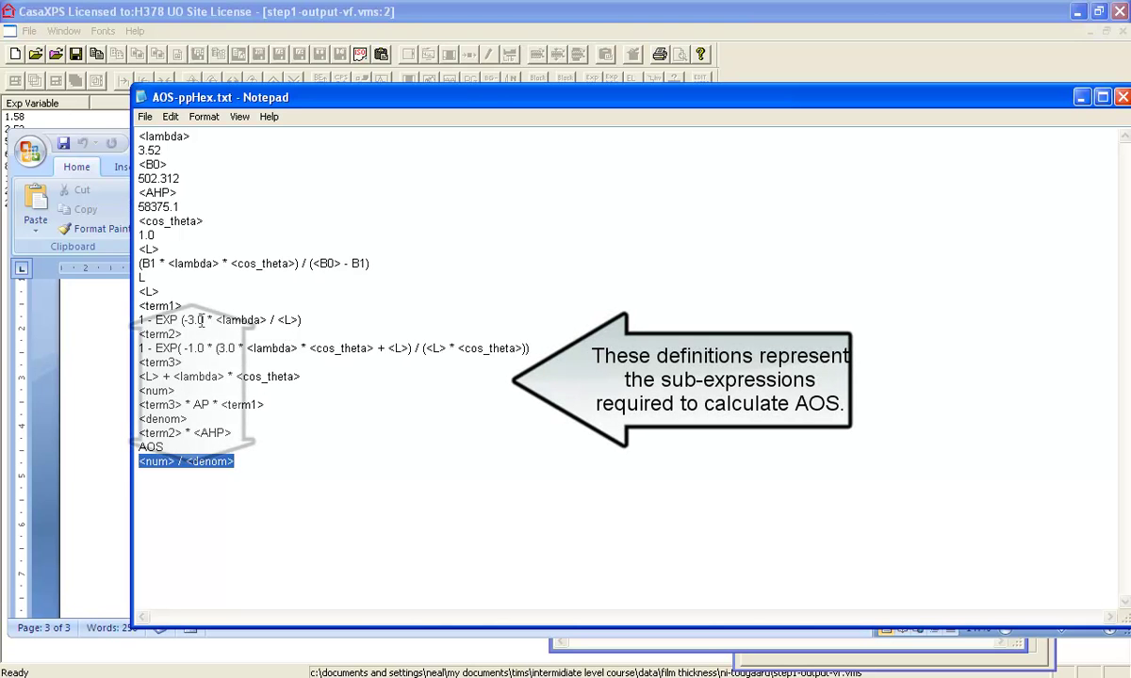
Copy the term1–AOS definition lines from AOS-ppHex.txt to the end of NITougaard.txt.
{"action": "left_click_drag", "start_coordinate": [137, 305], "coordinate": [256, 465]}
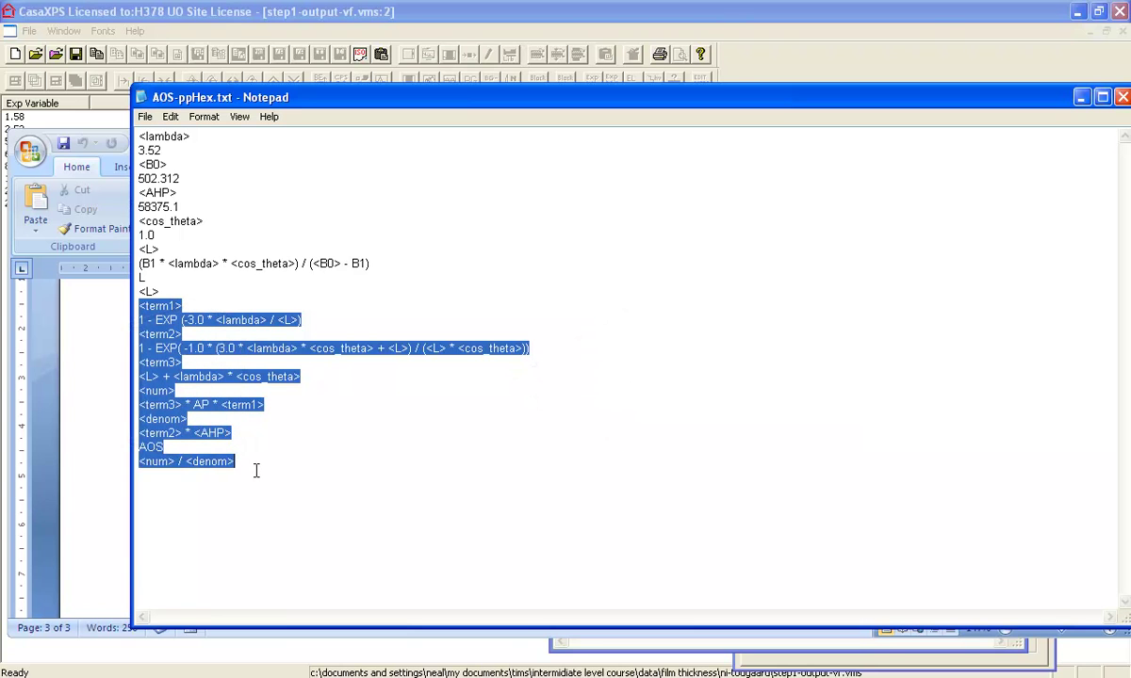
{"action": "key", "text": "alt+Tab"}
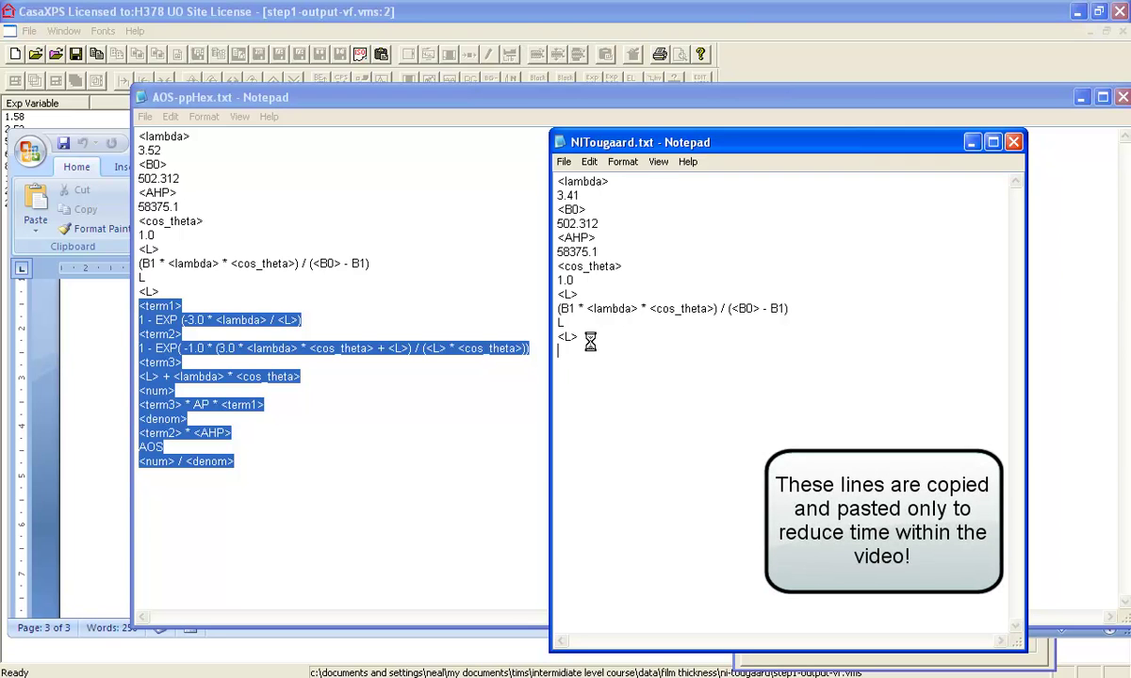
{"action": "type", "text": "<term1> 1 - EXP (-3.0 * <lambda> / <L>) <term2> 1 - EXP( -1.0 * (3.0 * <lambda> * <cos_theta> + <L>) / (<L> * <cos_theta>)) <term3> <L> + <lambda> * <cos_theta> <num> <term3> * AP * <term1> <denom> <term2> * <AHP> AOS <num> / <denom>"}
{"action": "left_click", "coordinate": [1080, 97]}
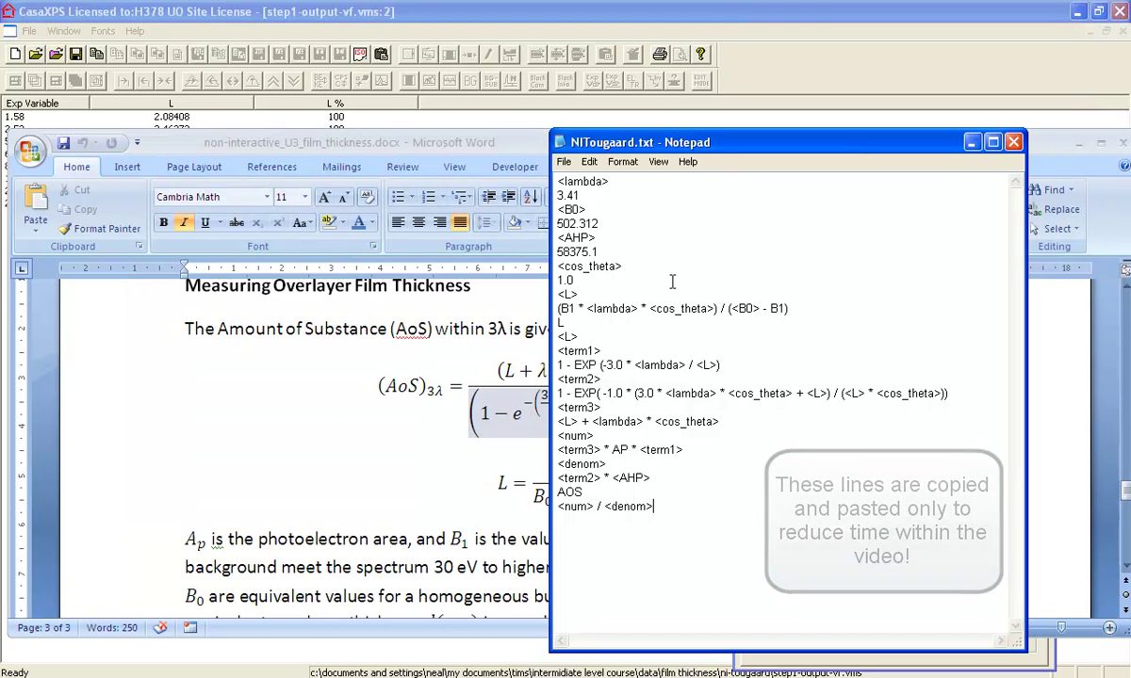
{"action": "left_click_drag", "start_coordinate": [699, 149], "coordinate": [728, 142]}
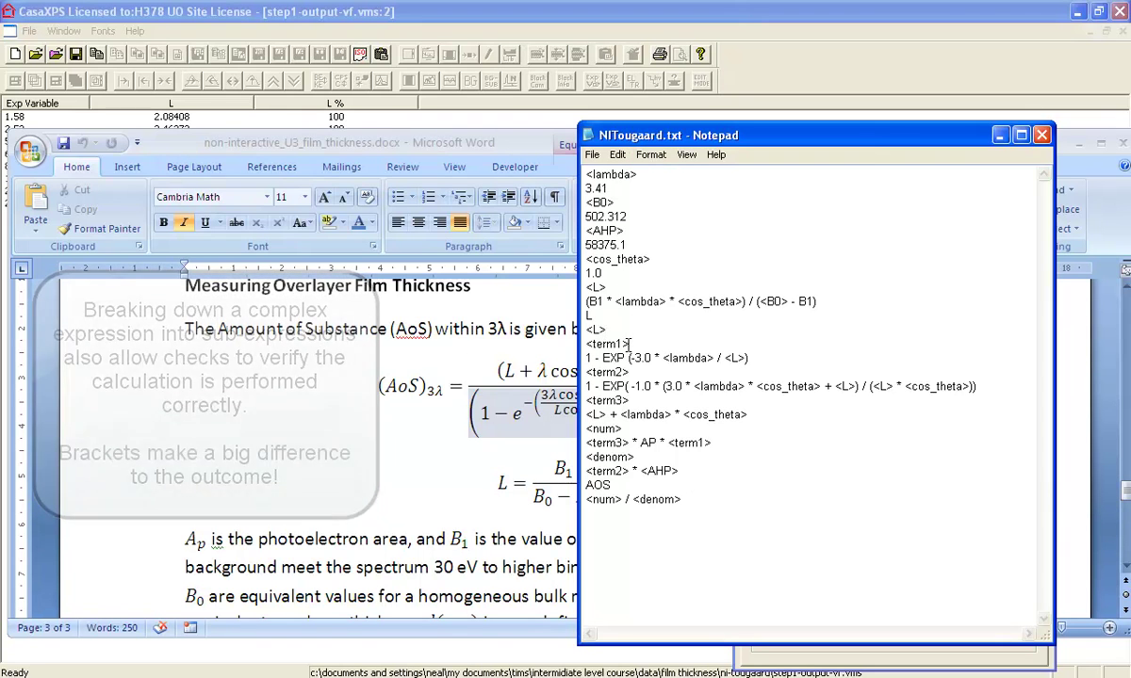
Review the pasted term1, term2, term3, AOS and num expressions in NITougaard.txt.
{"action": "left_click_drag", "start_coordinate": [628, 344], "coordinate": [749, 358]}
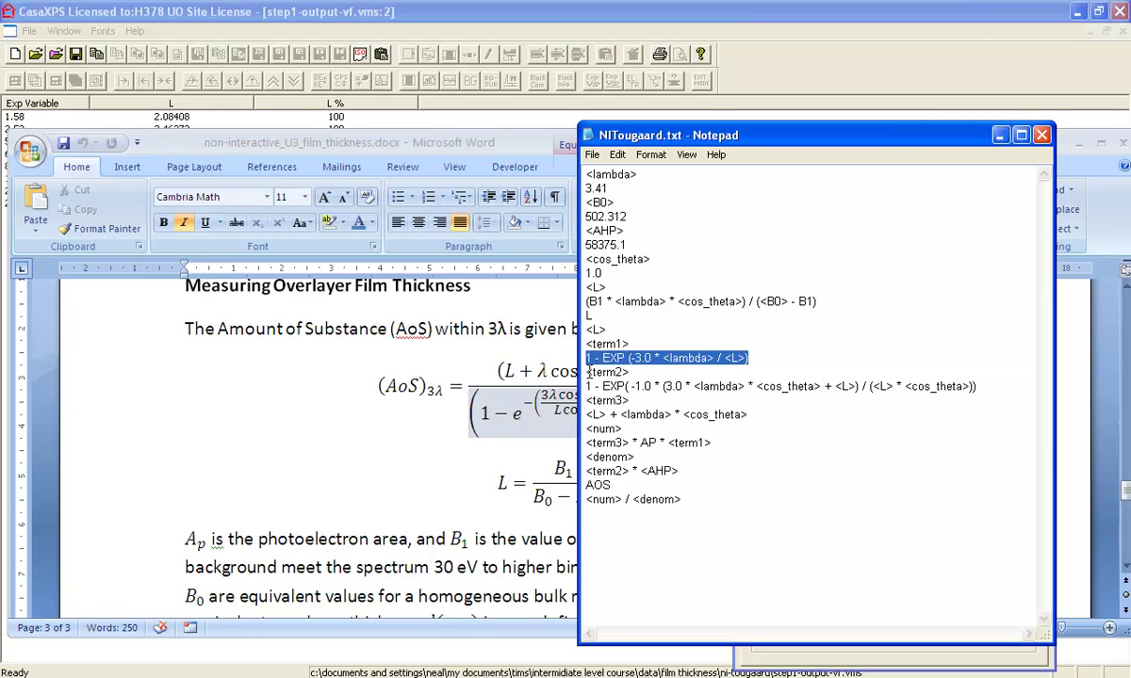
{"action": "left_click_drag", "start_coordinate": [586, 386], "coordinate": [963, 391]}
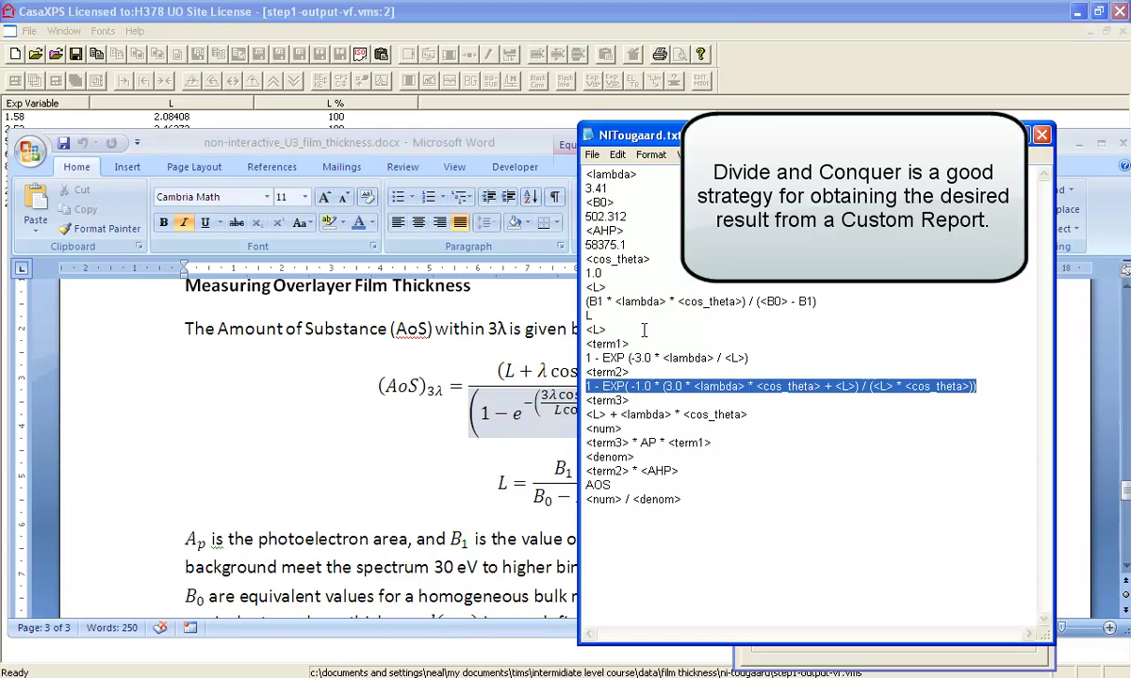
{"action": "left_click_drag", "start_coordinate": [588, 415], "coordinate": [740, 418]}
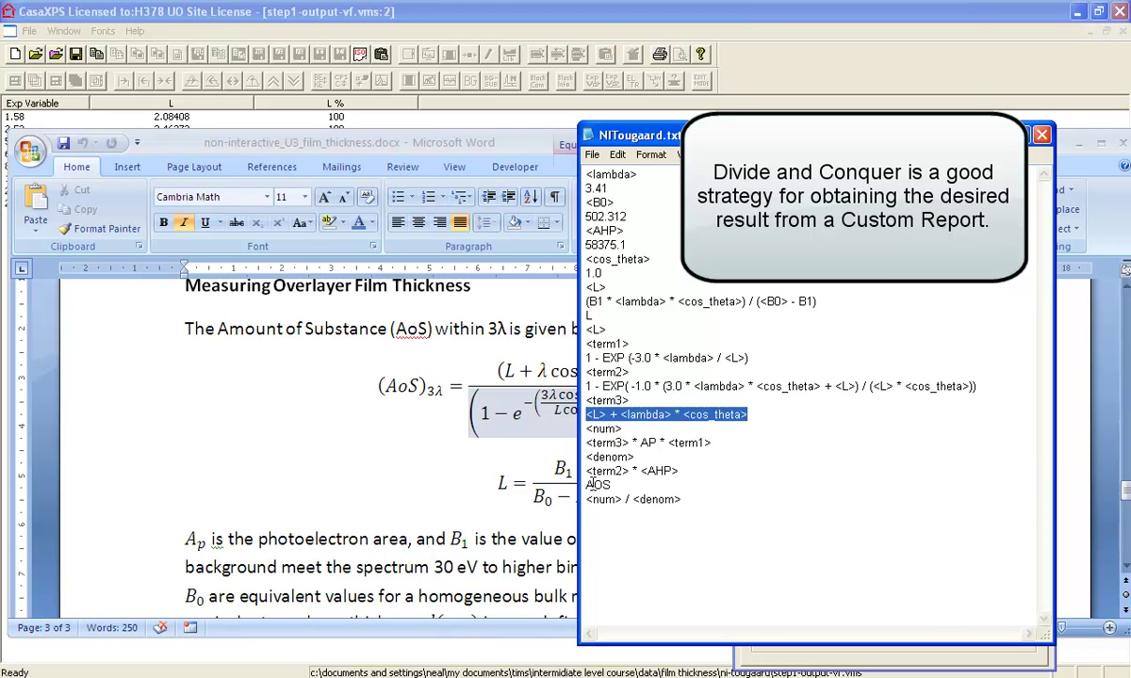
{"action": "left_click_drag", "start_coordinate": [588, 484], "coordinate": [612, 485]}
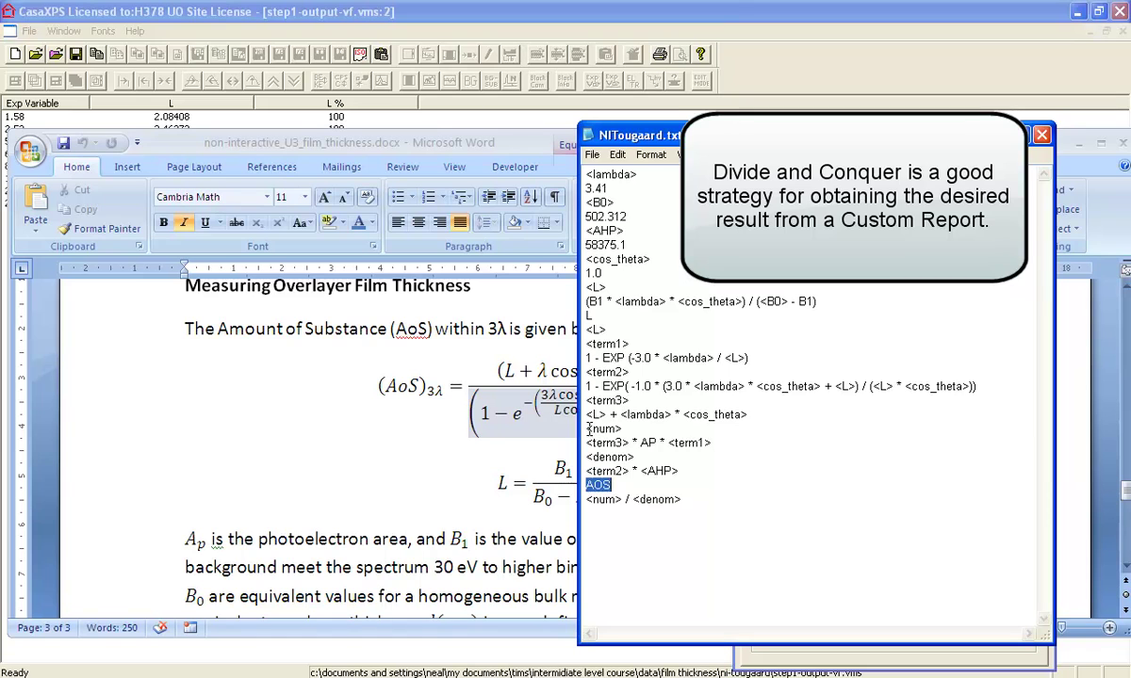
{"action": "left_click_drag", "start_coordinate": [593, 429], "coordinate": [708, 443]}
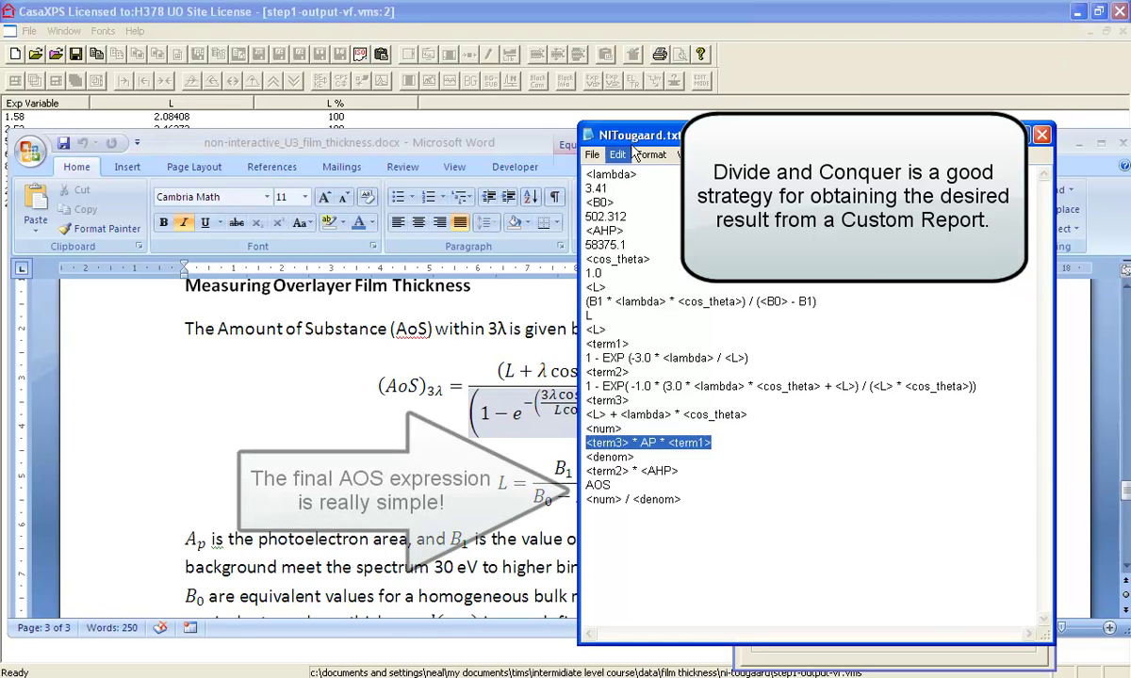
{"action": "left_click", "coordinate": [592, 155]}
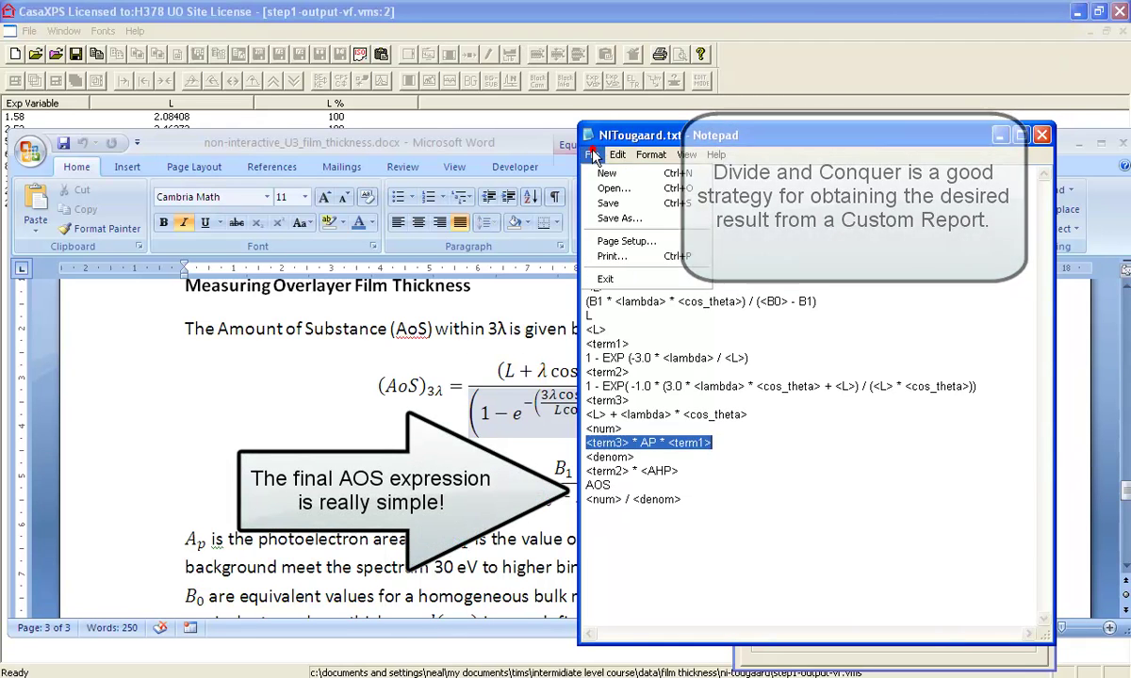
Save NITougaard.txt and minimize the Word and Notepad windows.
{"action": "left_click", "coordinate": [604, 203]}
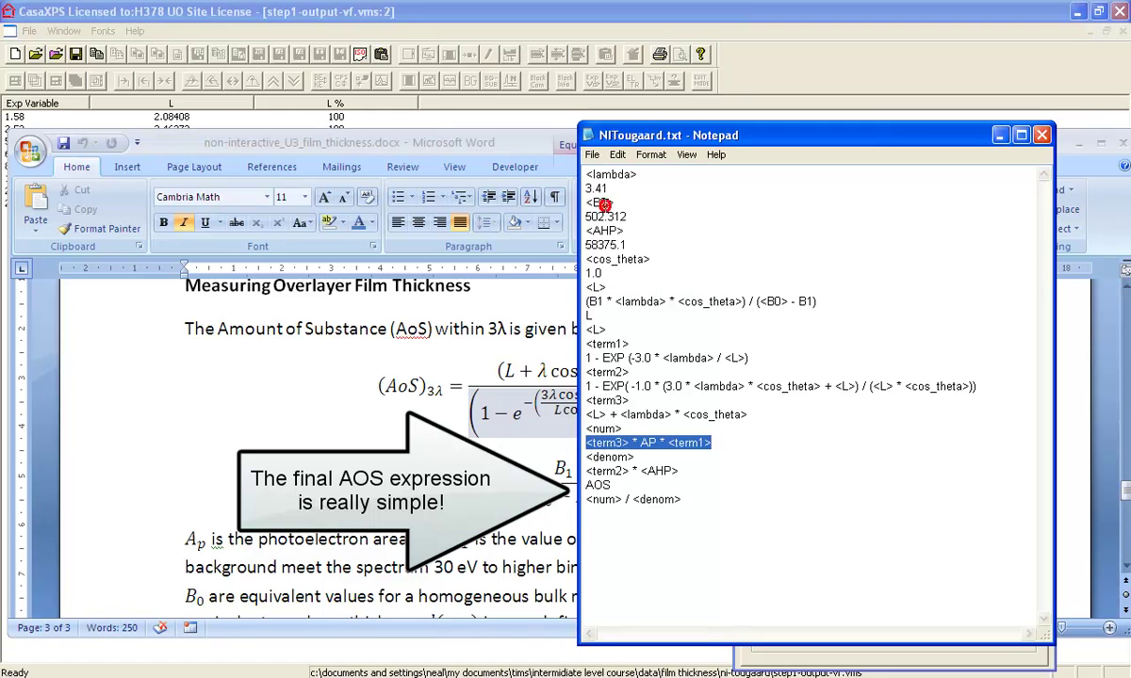
{"action": "left_click", "coordinate": [1079, 146]}
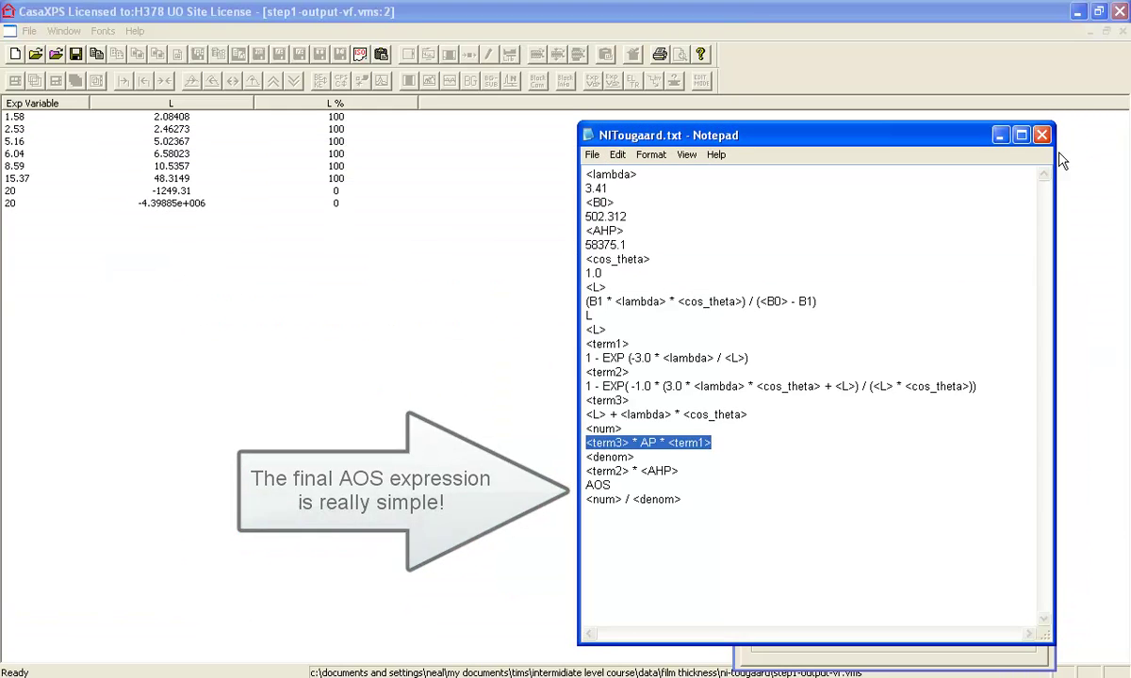
{"action": "left_click", "coordinate": [999, 136]}
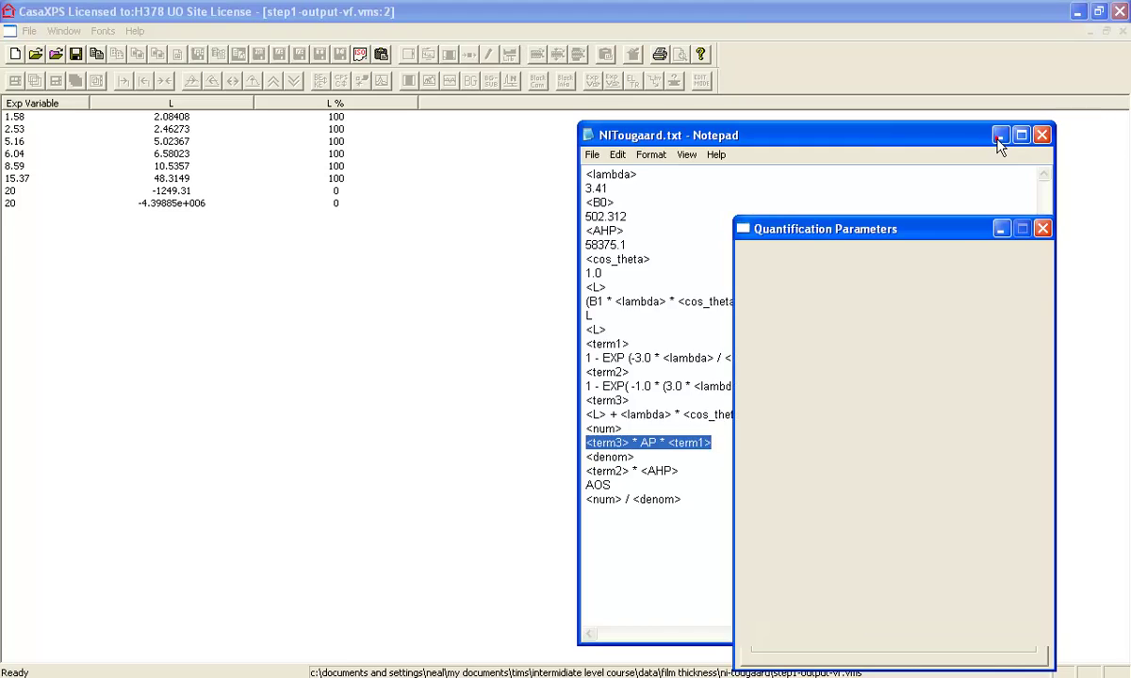
Close the L results table and select the blocks at thicknesses 1.58 to 15.37.
{"action": "left_click", "coordinate": [1121, 33]}
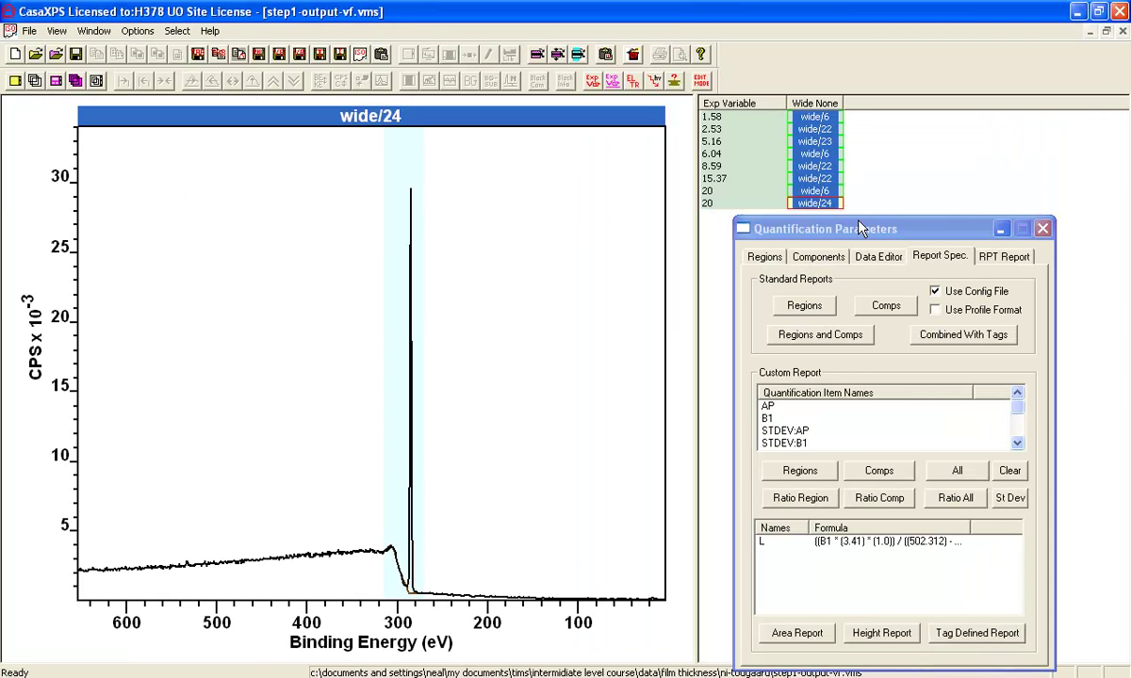
{"action": "left_click", "coordinate": [805, 120]}
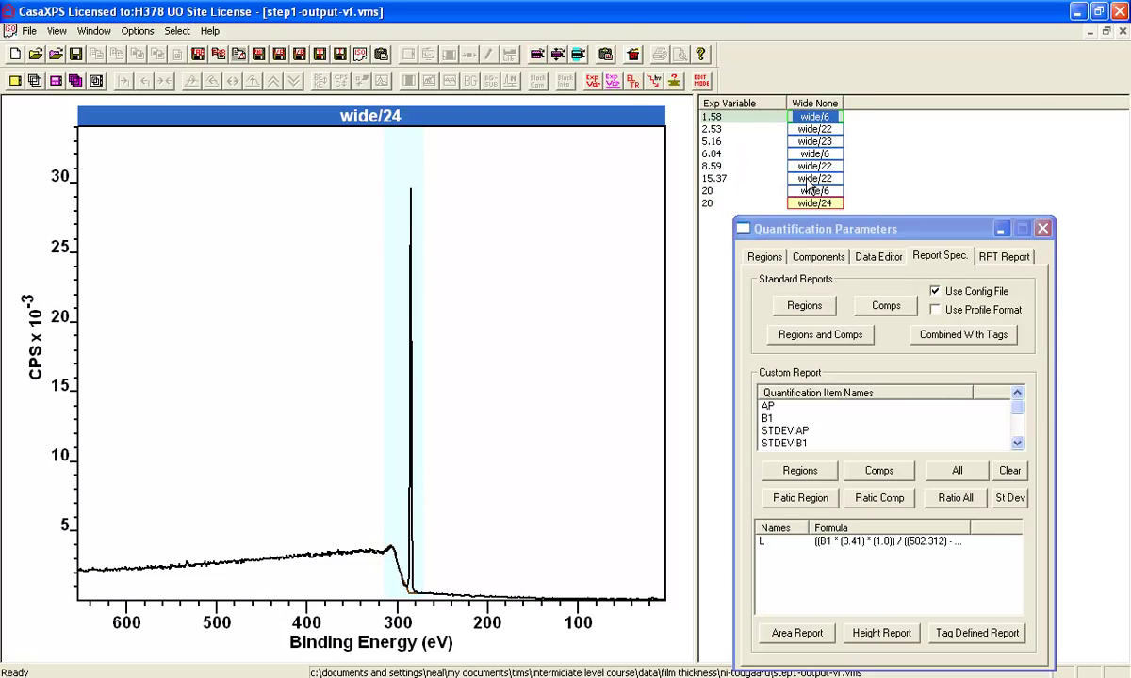
{"action": "left_click_drag", "start_coordinate": [754, 178], "coordinate": [820, 117]}
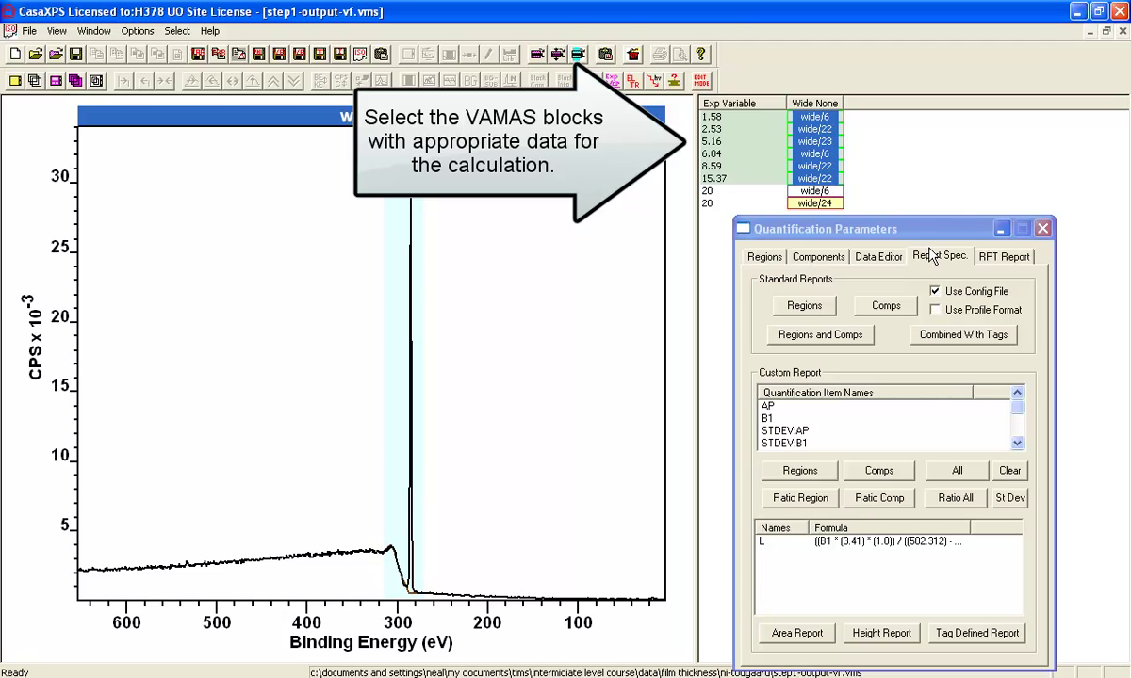
Reload NITougaard.txt as the custom report definition, clearing the previous table.
{"action": "double_click", "coordinate": [876, 532]}
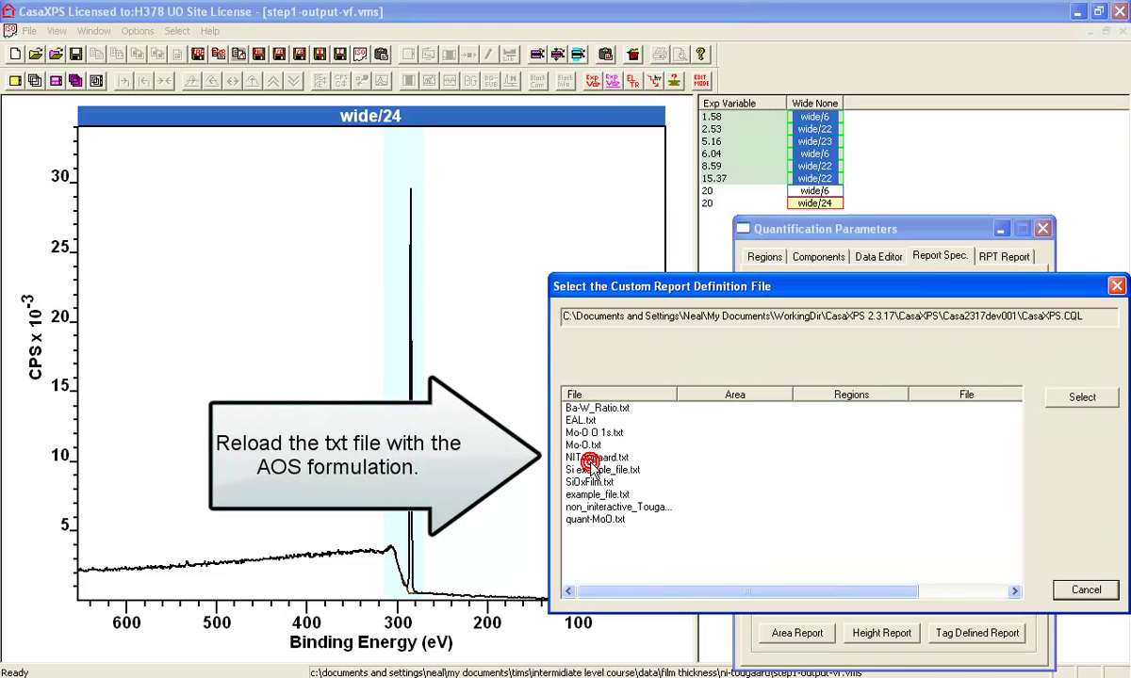
{"action": "left_click", "coordinate": [594, 457]}
{"action": "left_click", "coordinate": [1102, 399]}
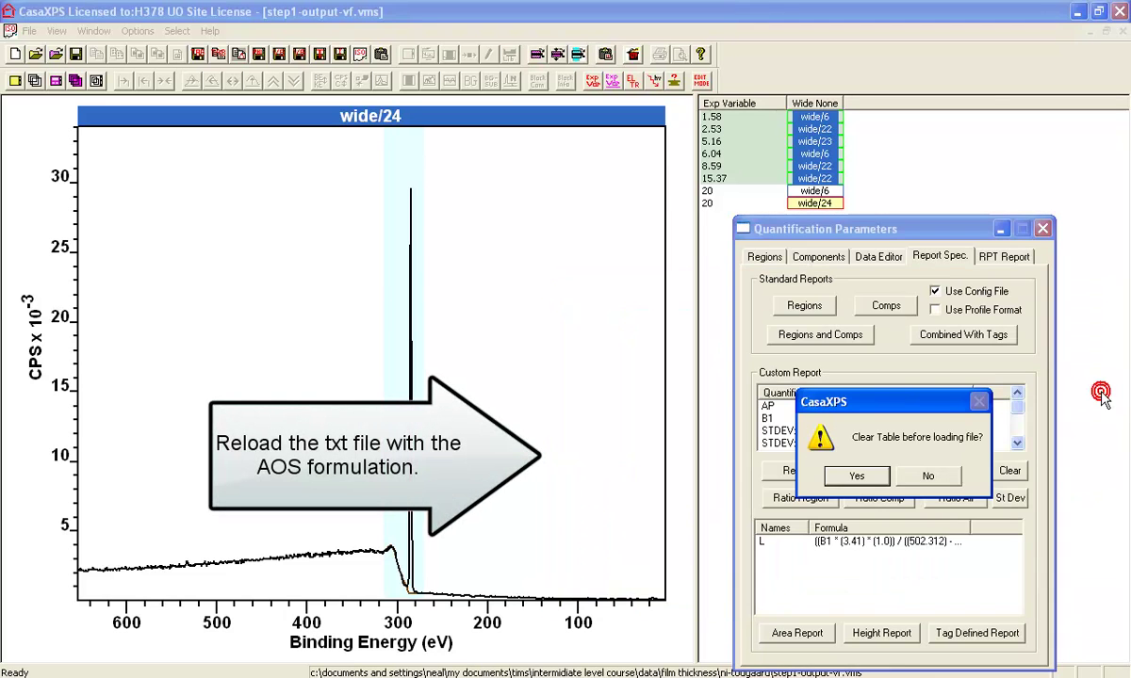
{"action": "left_click", "coordinate": [865, 474]}
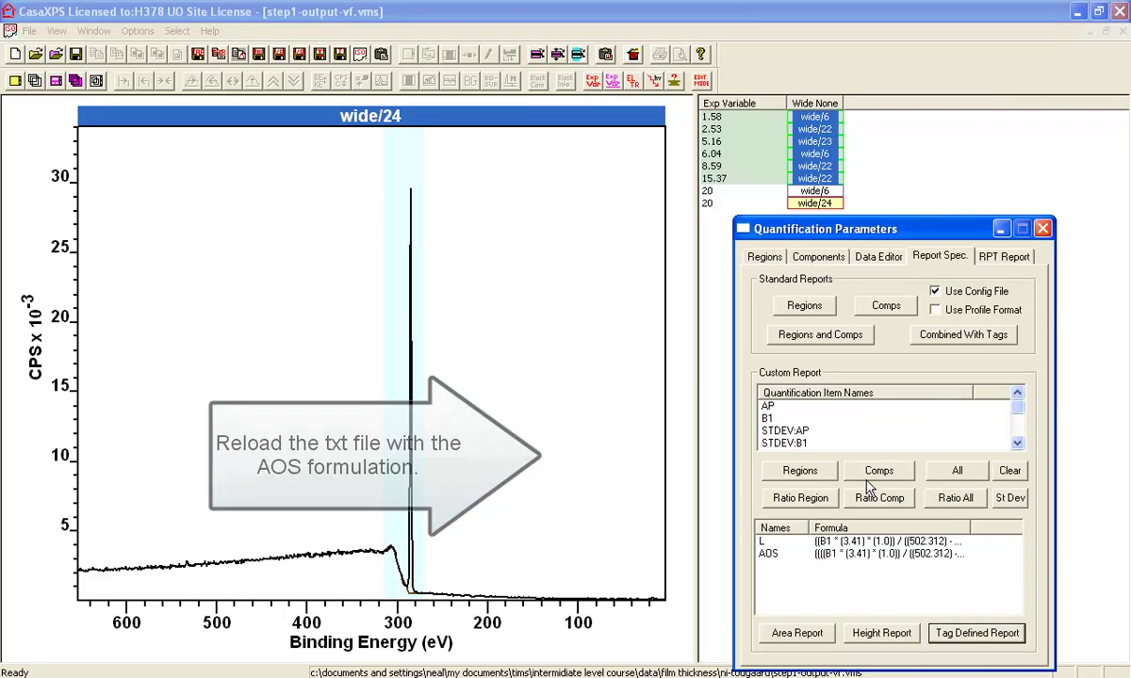
Check the AOS formula and generate the L and AOS report, AOS 1.28303 to 13.8608.
{"action": "double_click", "coordinate": [766, 555]}
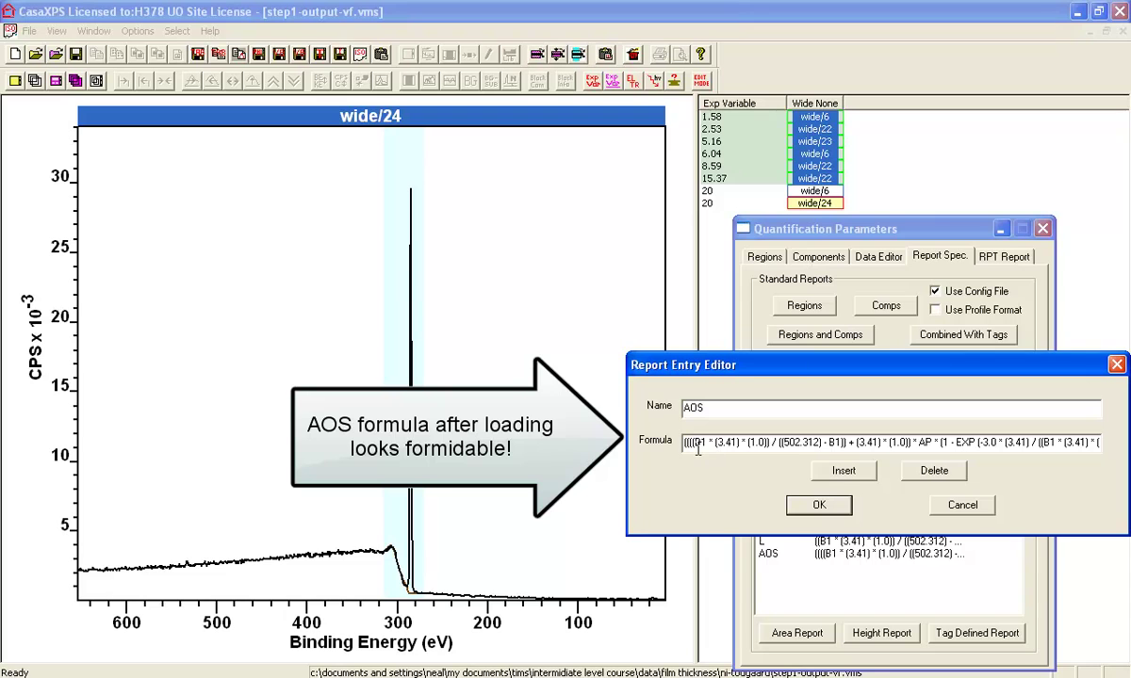
{"action": "left_click_drag", "start_coordinate": [685, 443], "coordinate": [1098, 442]}
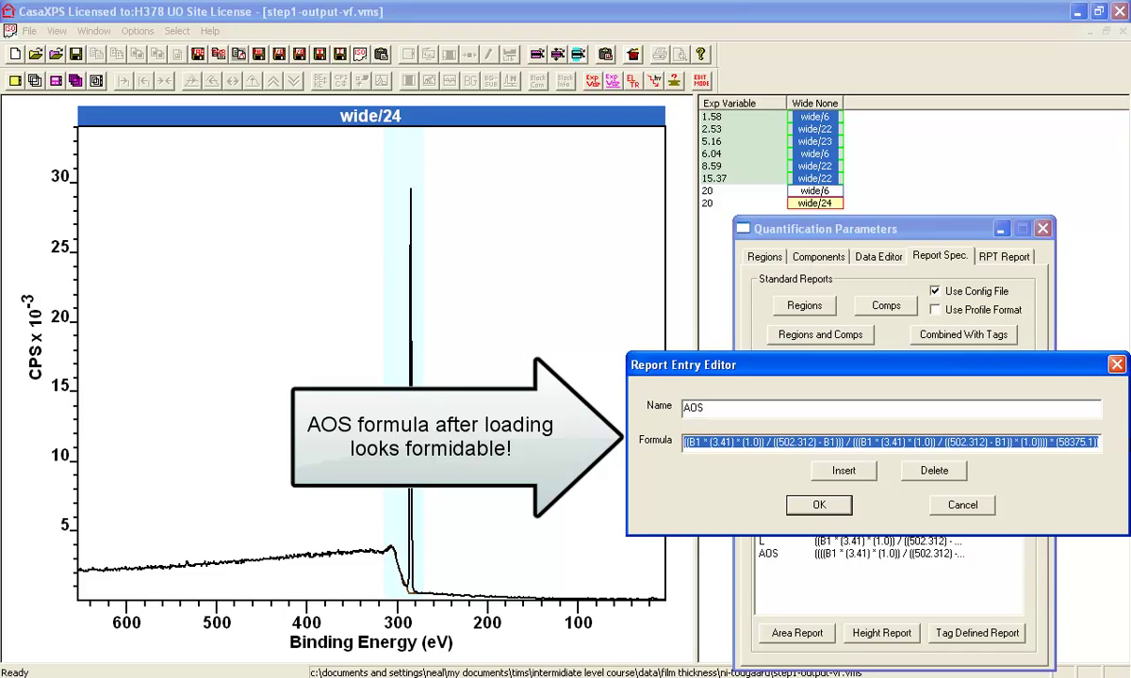
{"action": "left_click", "coordinate": [1116, 364]}
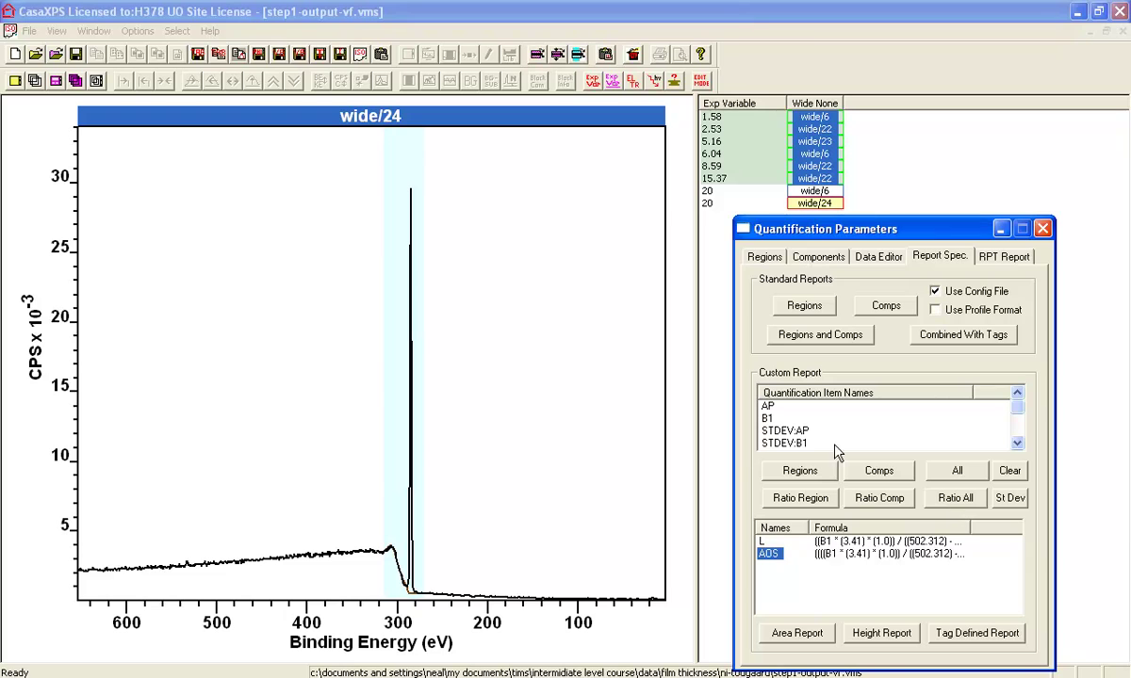
{"action": "left_click", "coordinate": [945, 629]}
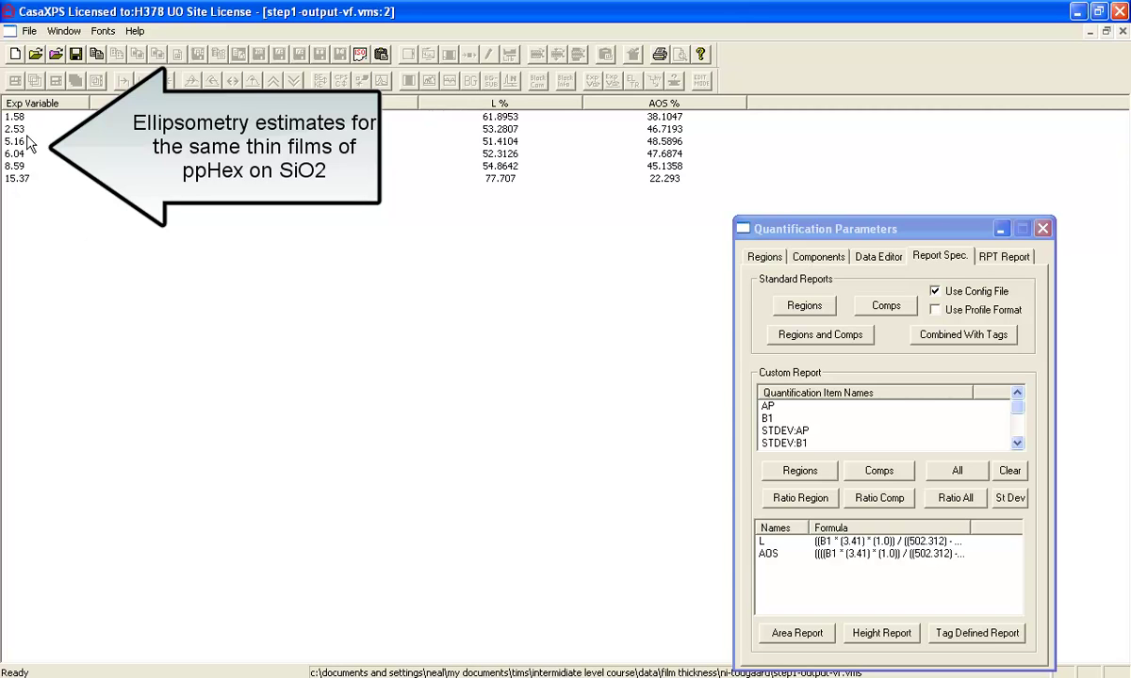
Create a profile from the report and plot the AOS column alone.
{"action": "left_click", "coordinate": [29, 30]}
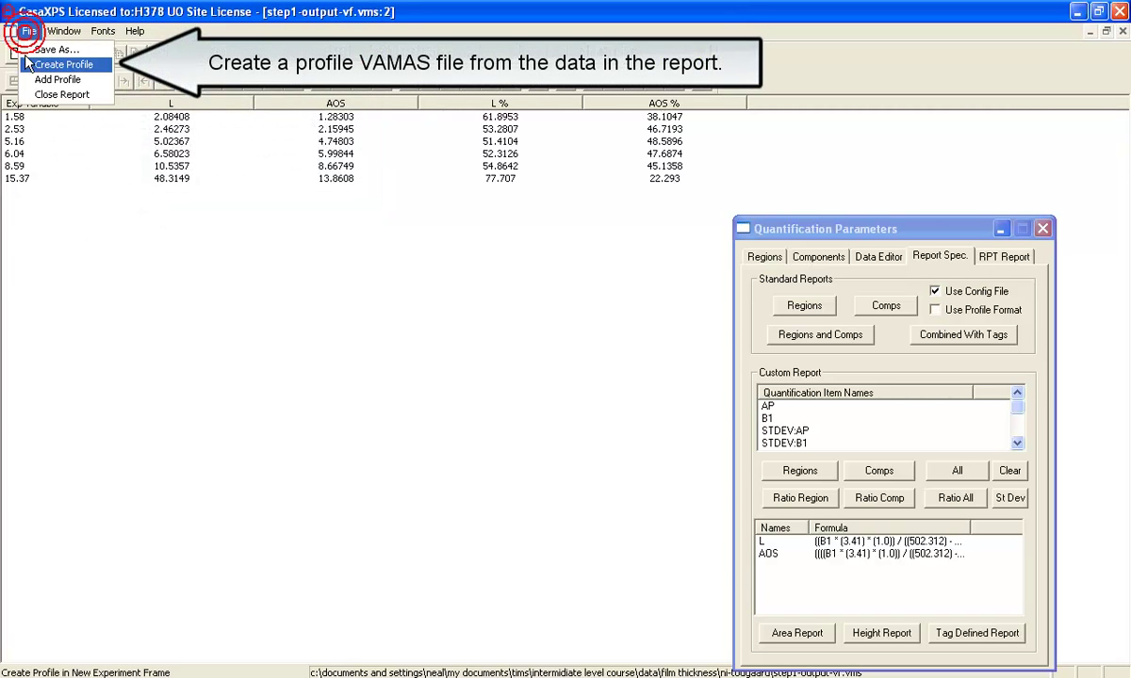
{"action": "left_click", "coordinate": [30, 65]}
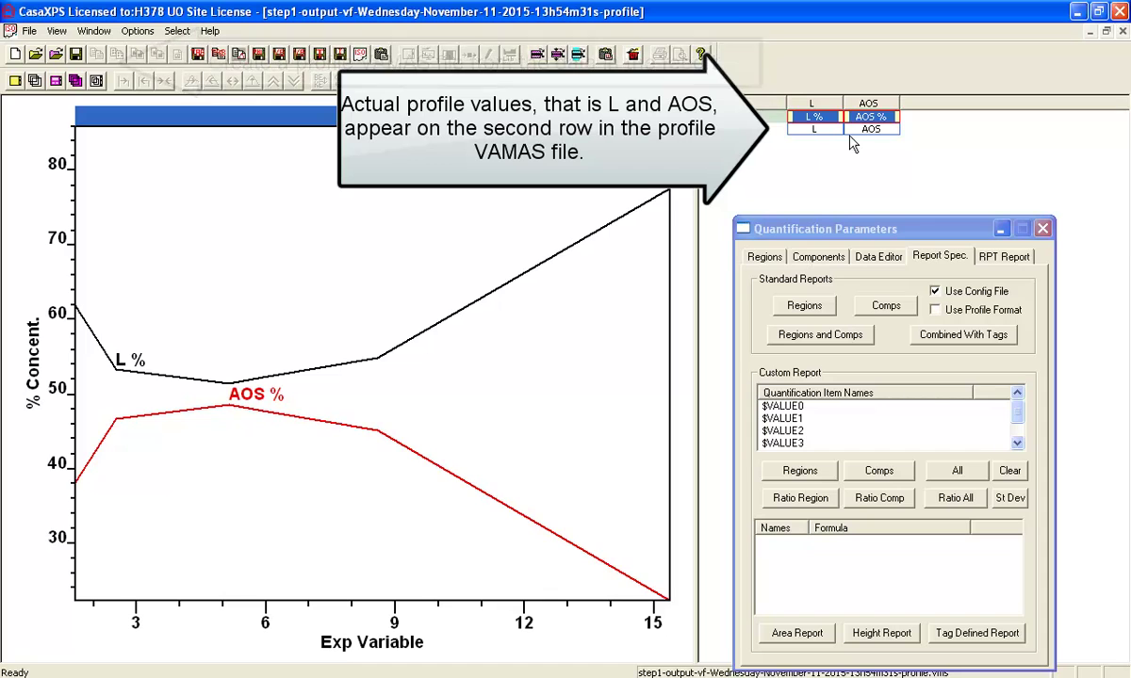
{"action": "left_click", "coordinate": [862, 137]}
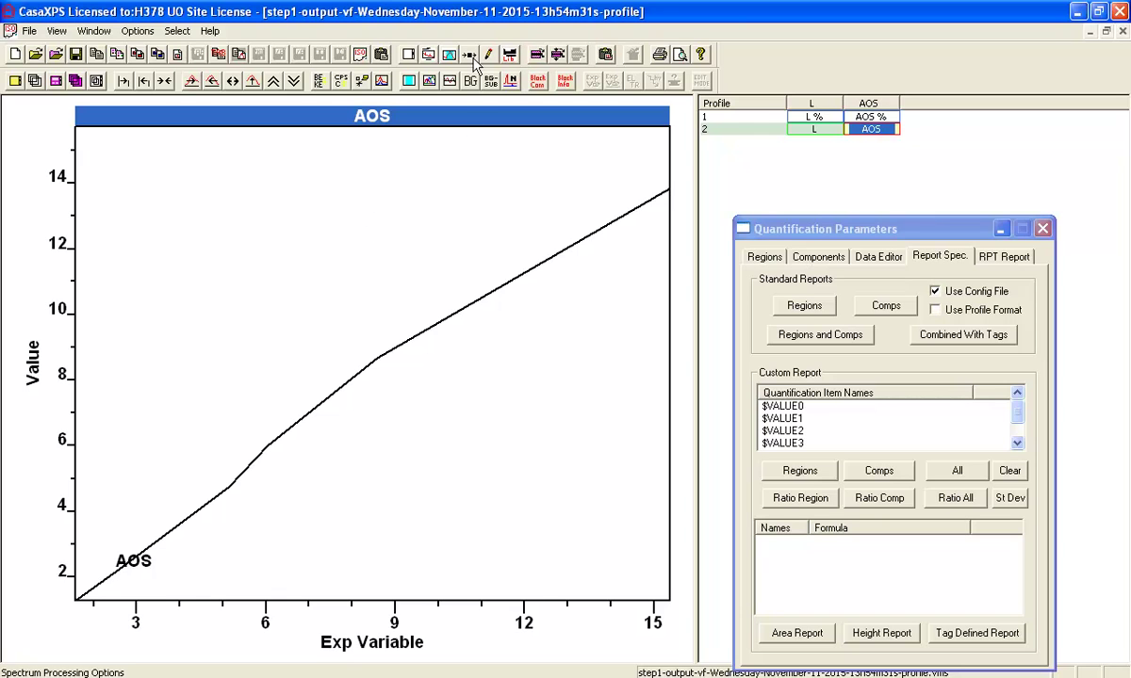
Add a region over the AOS profile with a Regression background line.
{"action": "left_click", "coordinate": [428, 54]}
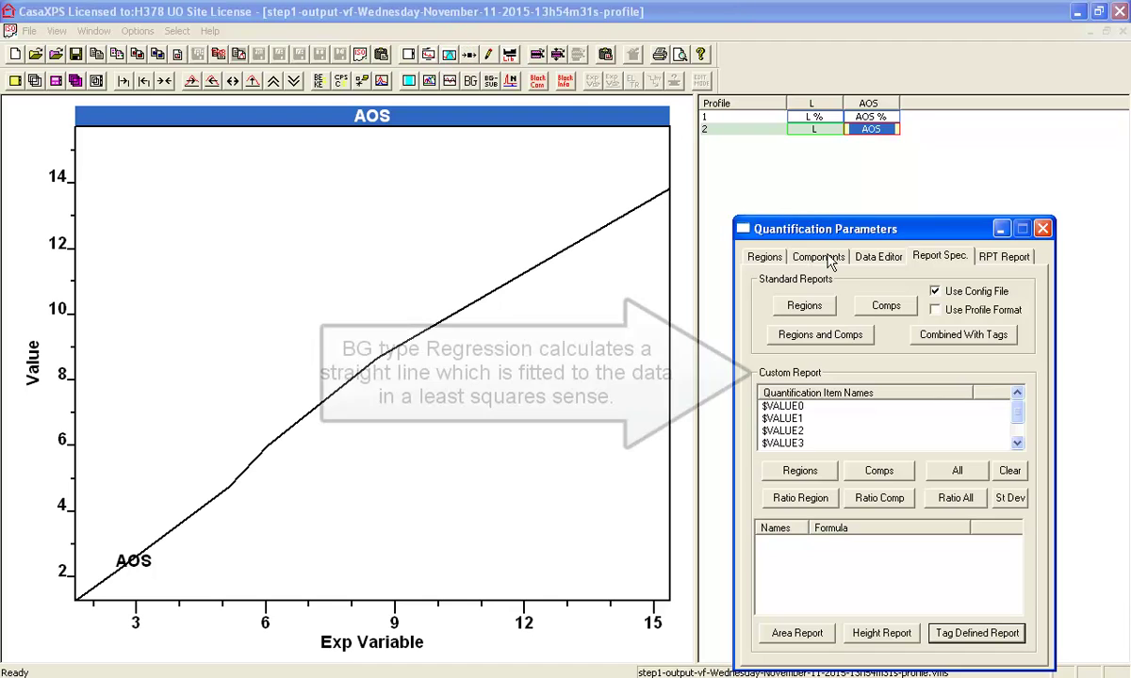
{"action": "left_click", "coordinate": [765, 257]}
{"action": "left_click", "coordinate": [780, 565]}
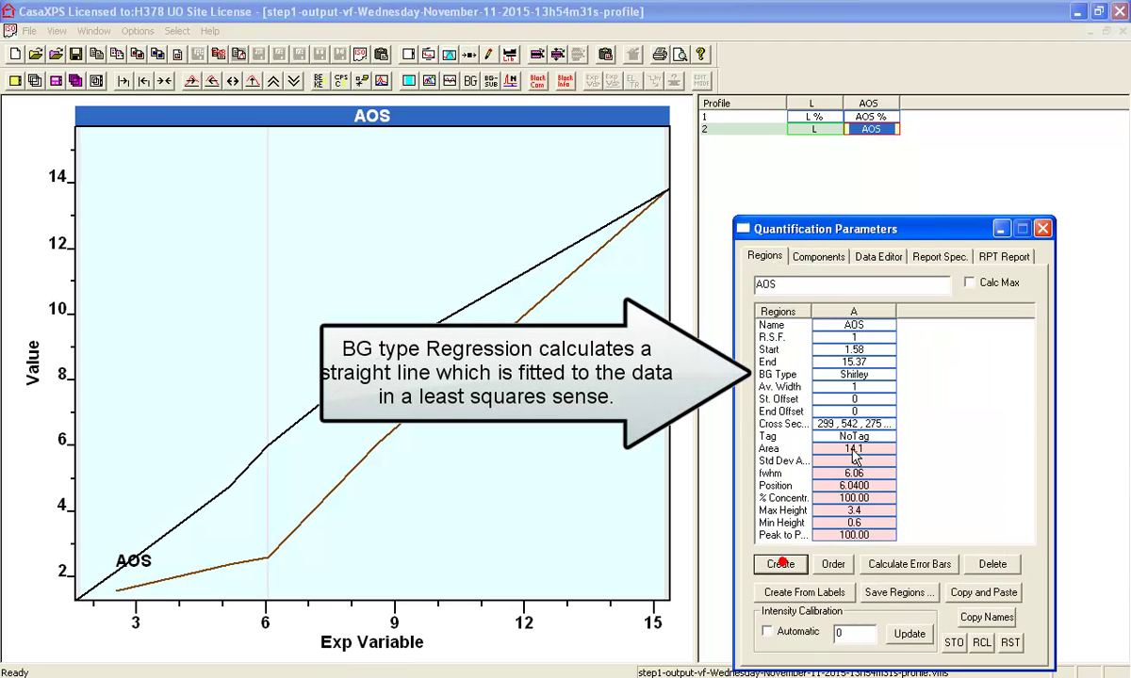
{"action": "left_click", "coordinate": [817, 369]}
{"action": "type", "text": "Regression"}
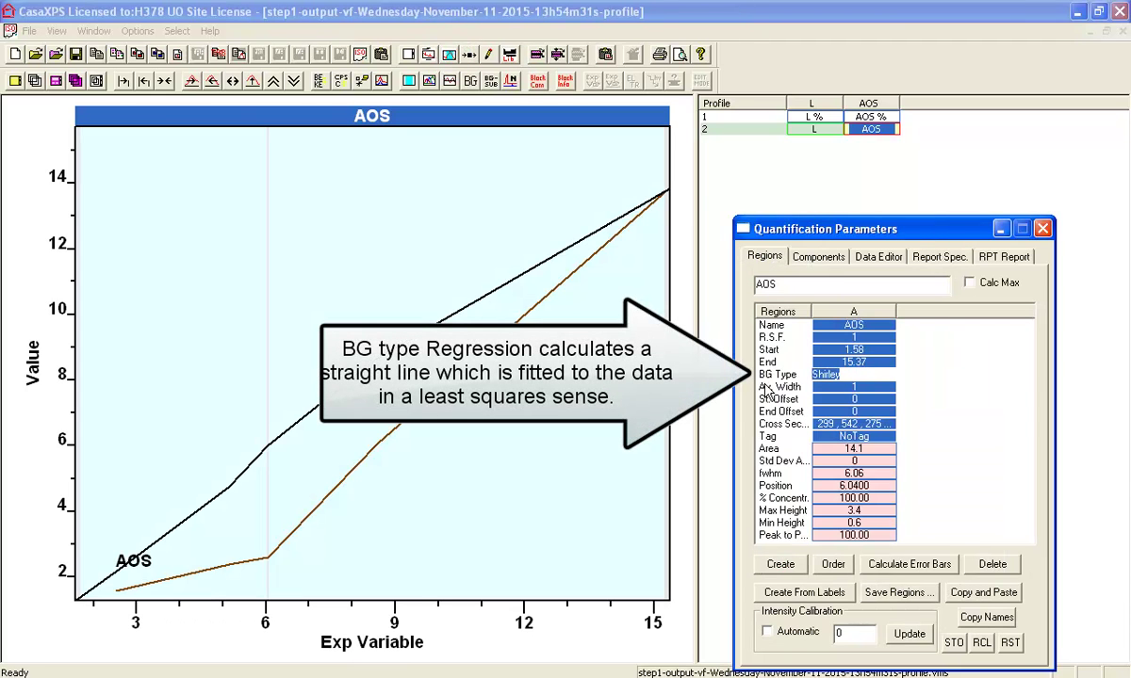
{"action": "key", "text": "Return"}
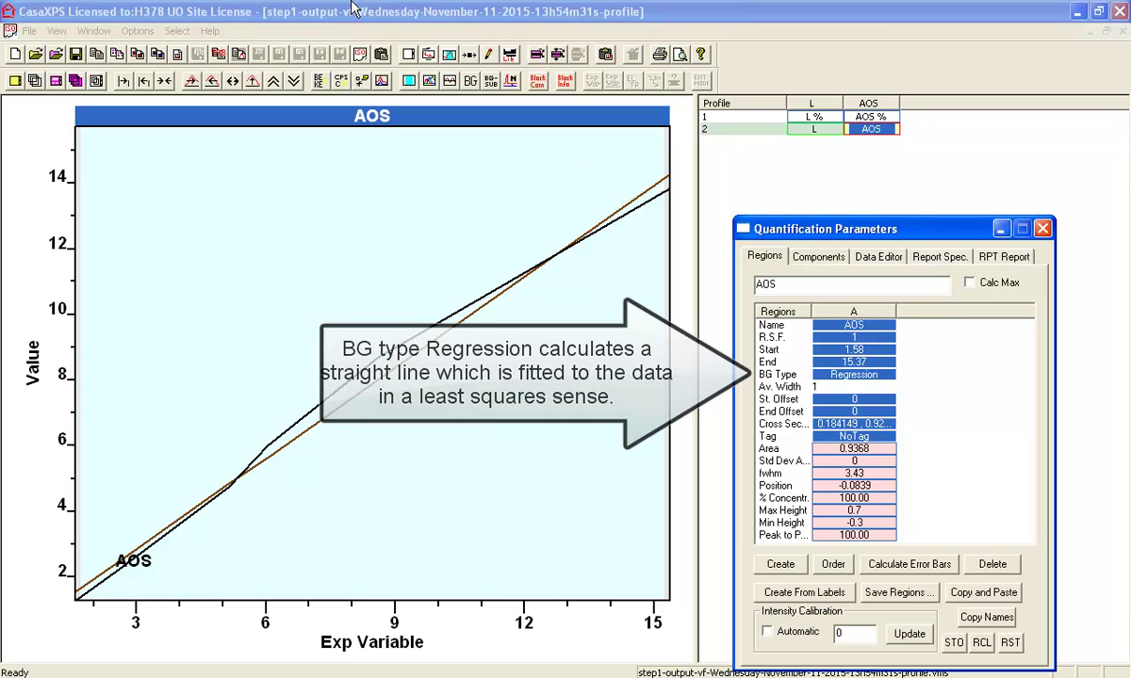
{"action": "left_click", "coordinate": [408, 54]}
Turn off Draw Lines and Quant. Regions so AOS plots as points, and apply.
{"action": "left_click", "coordinate": [518, 151]}
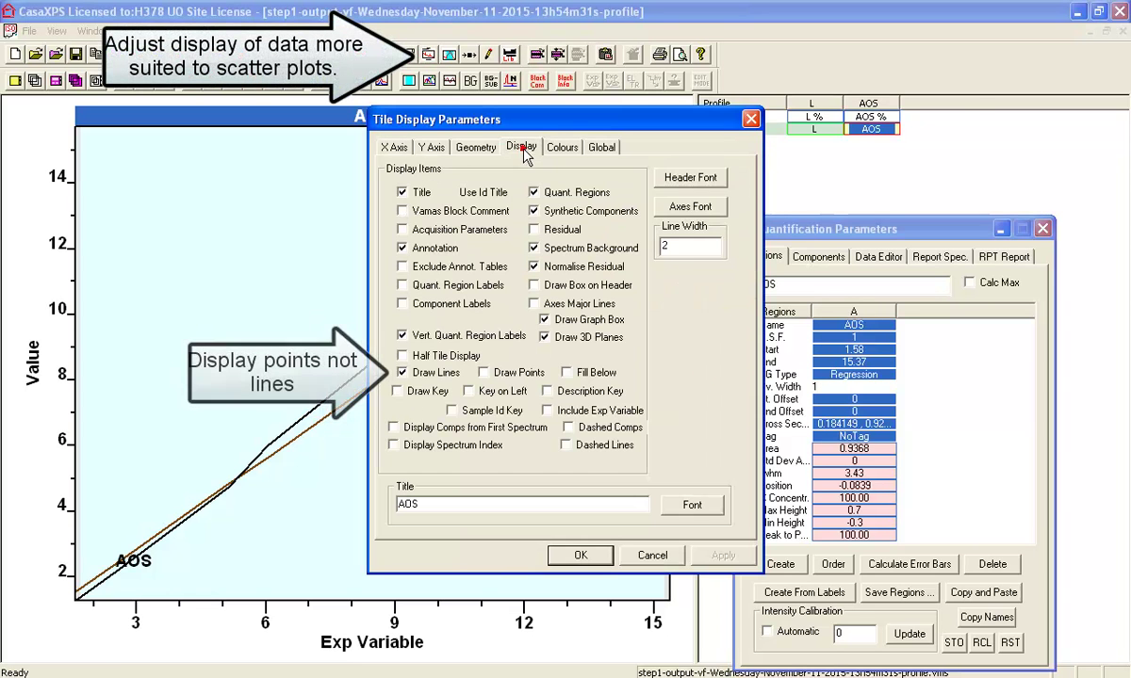
{"action": "left_click", "coordinate": [402, 373]}
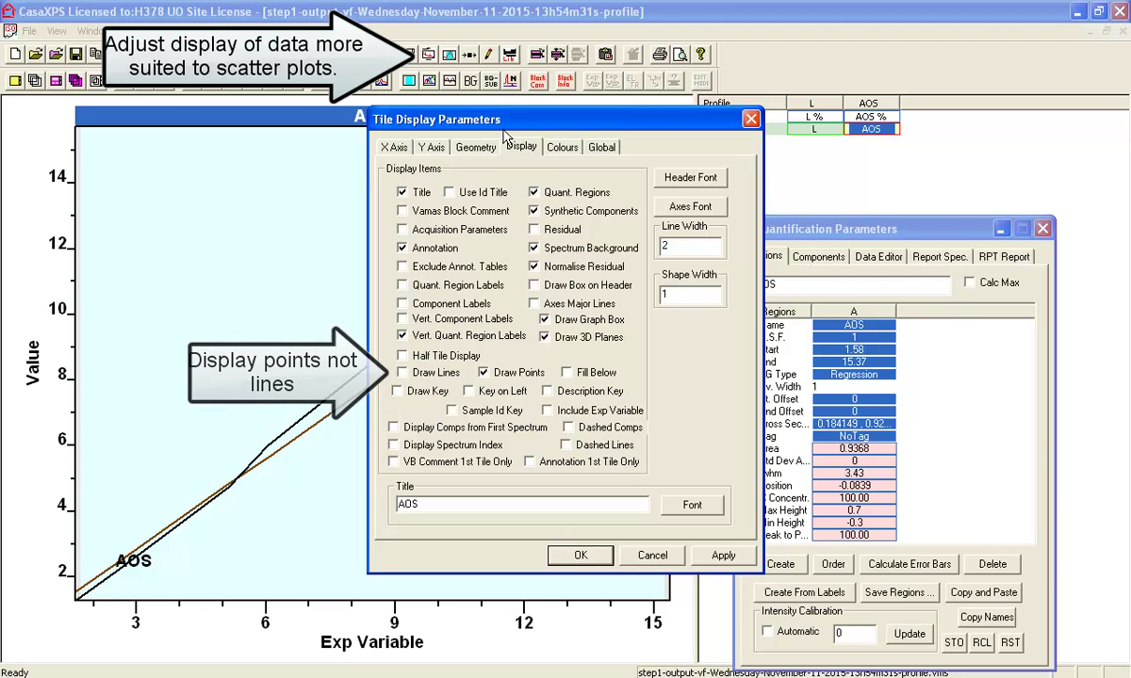
{"action": "left_click_drag", "start_coordinate": [508, 119], "coordinate": [707, 110]}
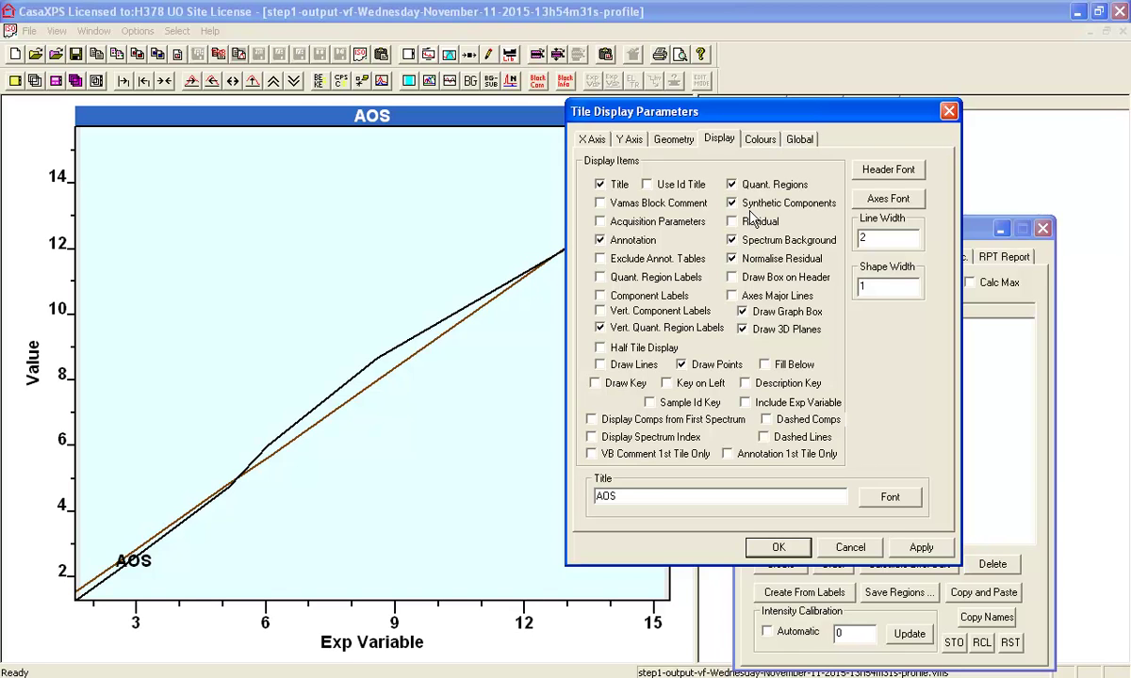
{"action": "left_click", "coordinate": [732, 184]}
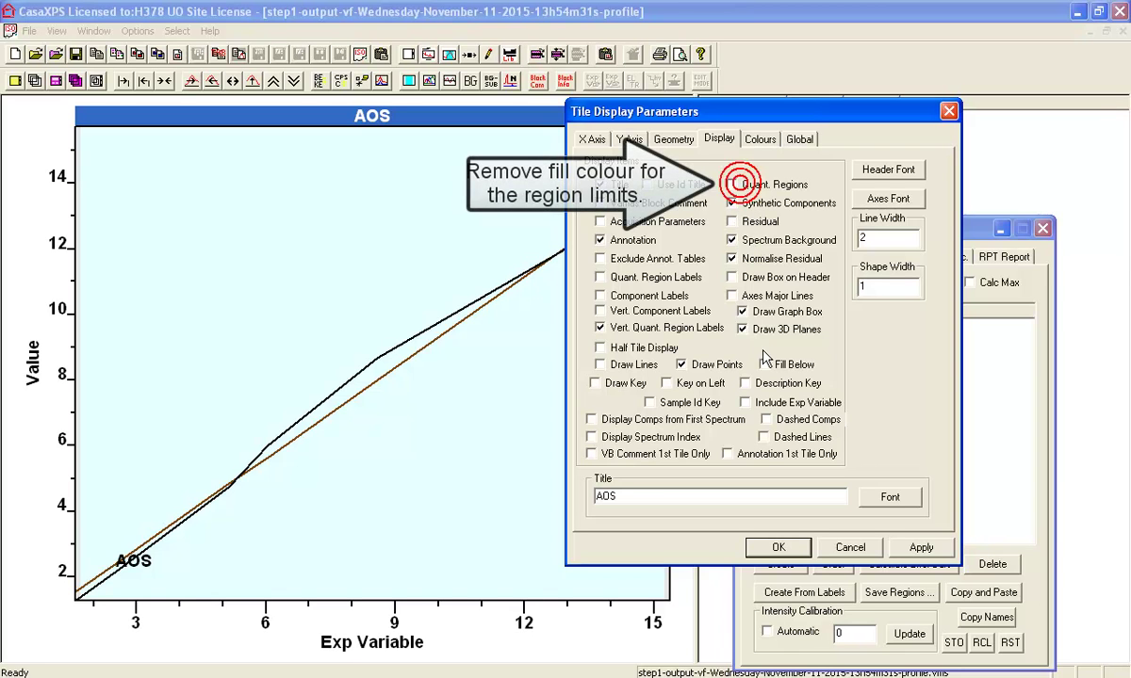
{"action": "left_click", "coordinate": [920, 548]}
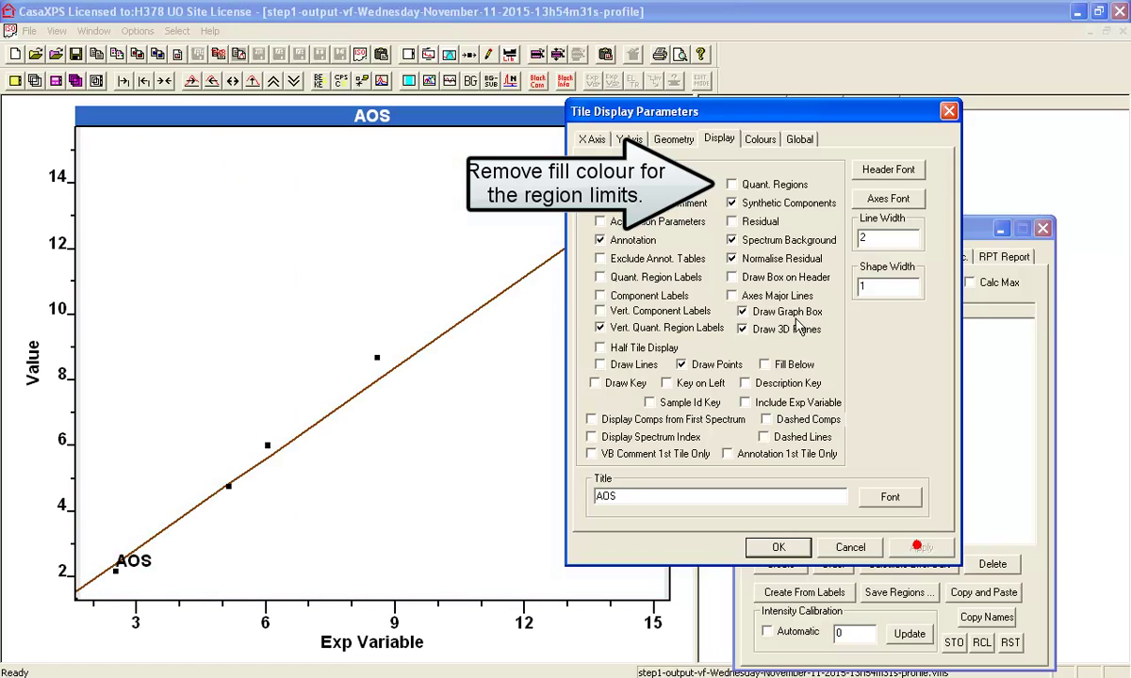
Set the X axis to run from 0 to 16.
{"action": "left_click", "coordinate": [592, 139]}
{"action": "double_click", "coordinate": [661, 279]}
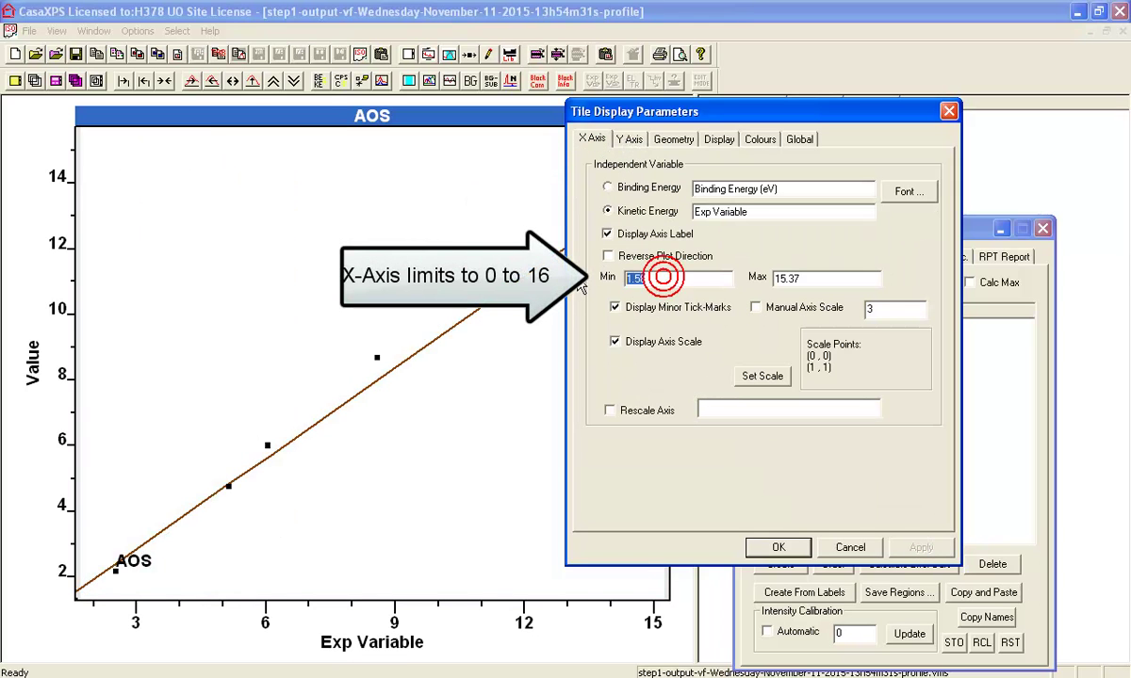
{"action": "type", "text": "0"}
{"action": "key", "text": "Tab"}
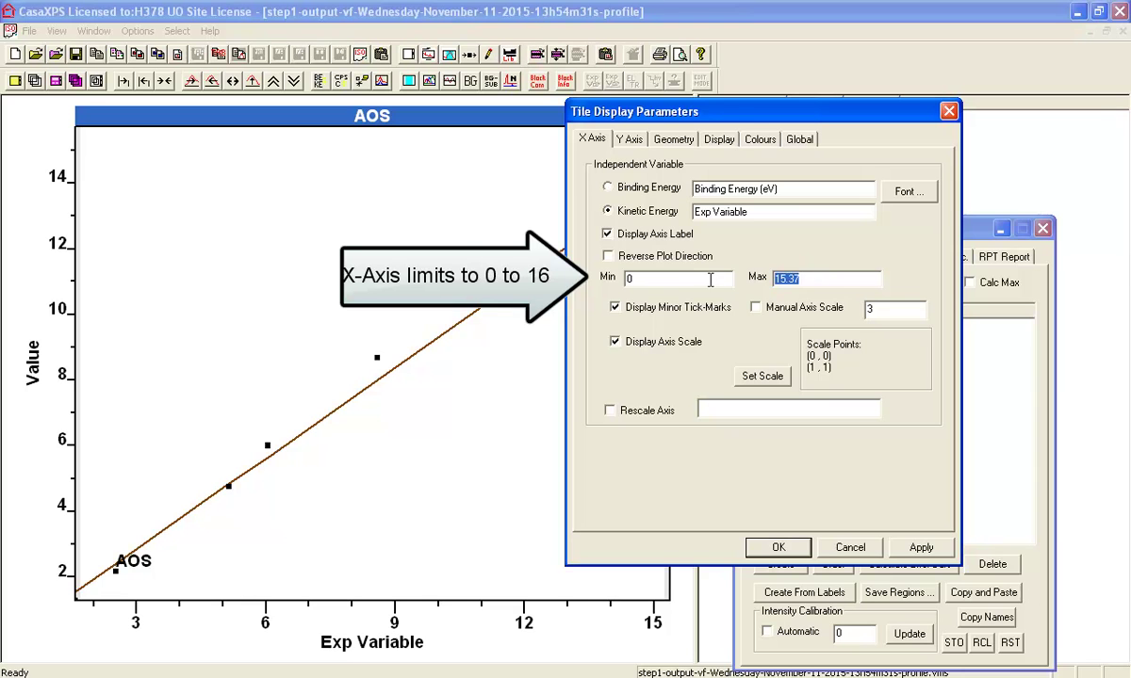
{"action": "type", "text": "16"}
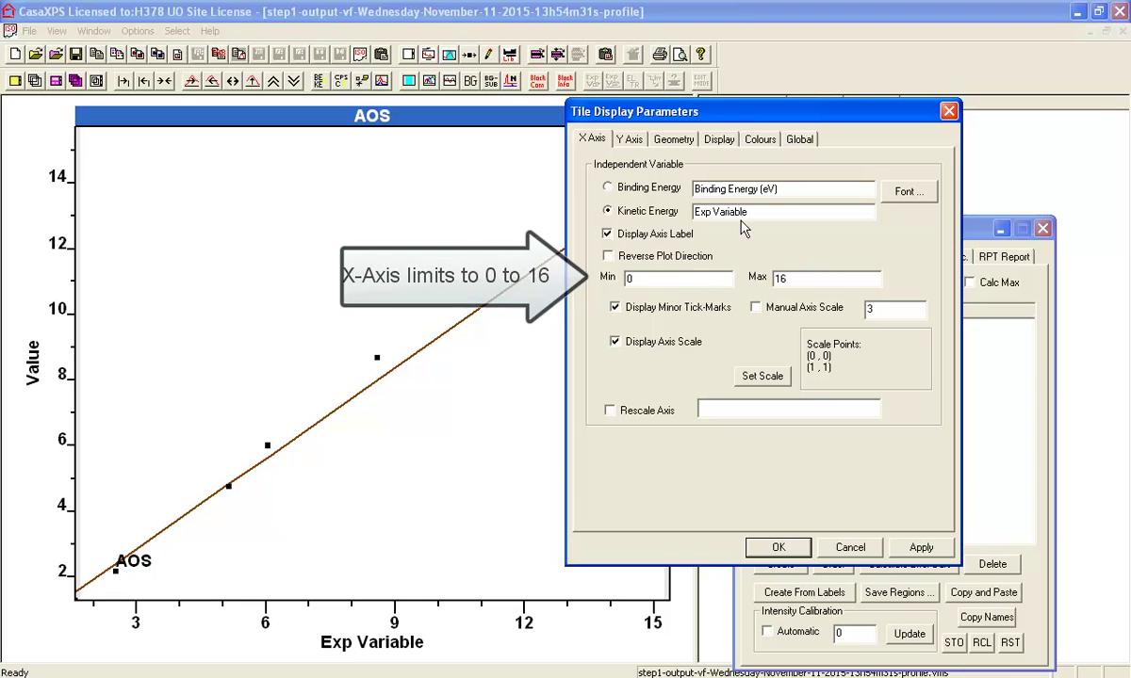
Set the Y axis to run from 0 to 16 and accept the display settings.
{"action": "left_click", "coordinate": [629, 138]}
{"action": "double_click", "coordinate": [670, 274]}
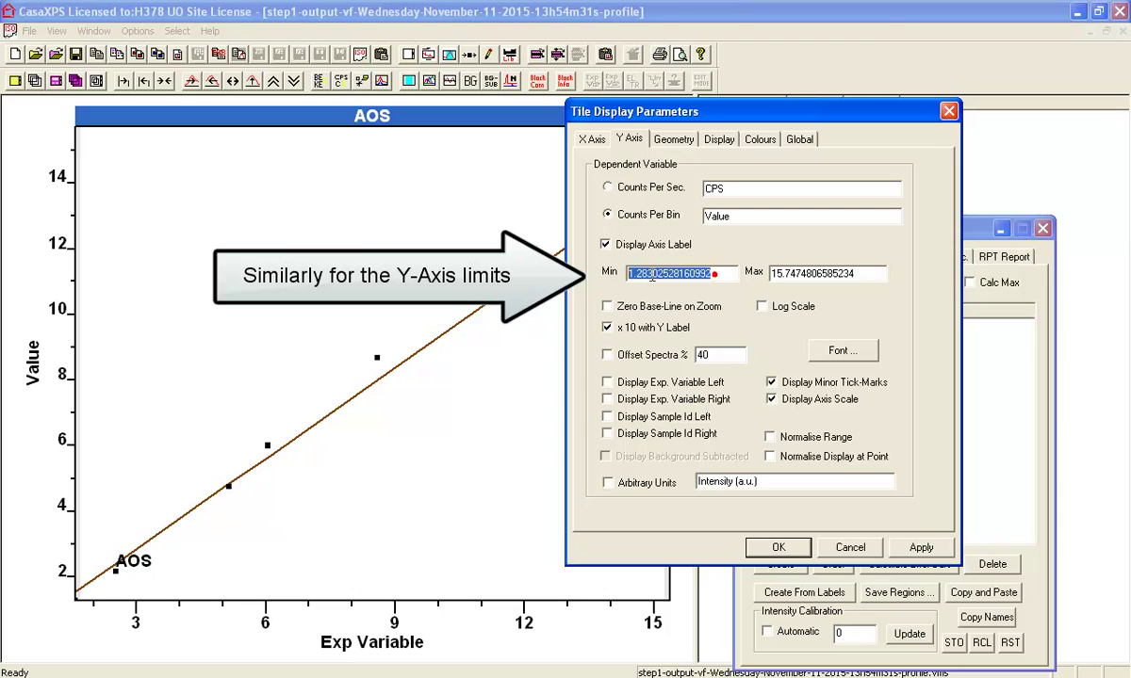
{"action": "type", "text": "0"}
{"action": "left_click_drag", "start_coordinate": [855, 273], "coordinate": [770, 273]}
{"action": "type", "text": "16"}
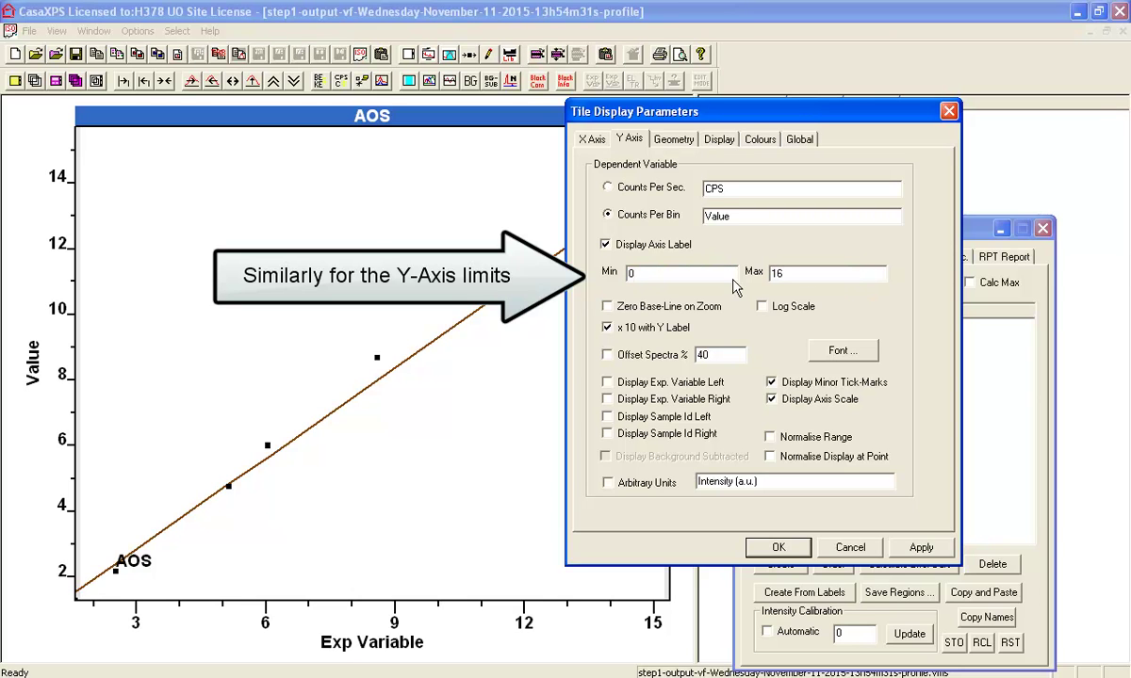
{"action": "left_click", "coordinate": [712, 141]}
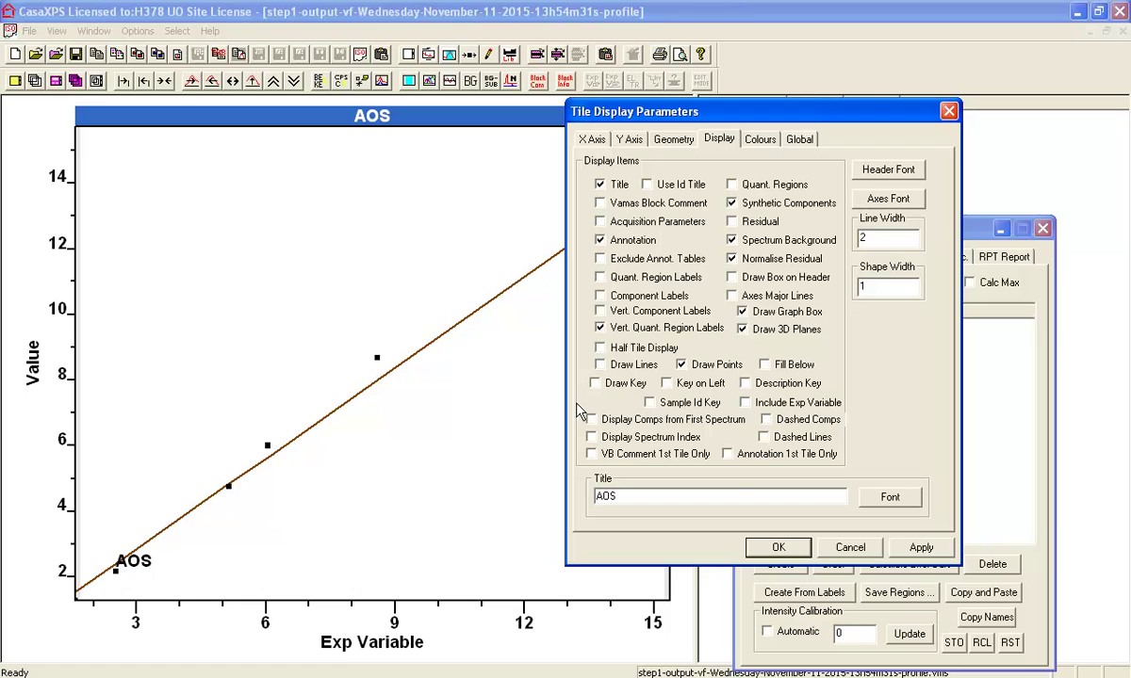
{"action": "left_click", "coordinate": [596, 382]}
{"action": "left_click", "coordinate": [779, 547]}
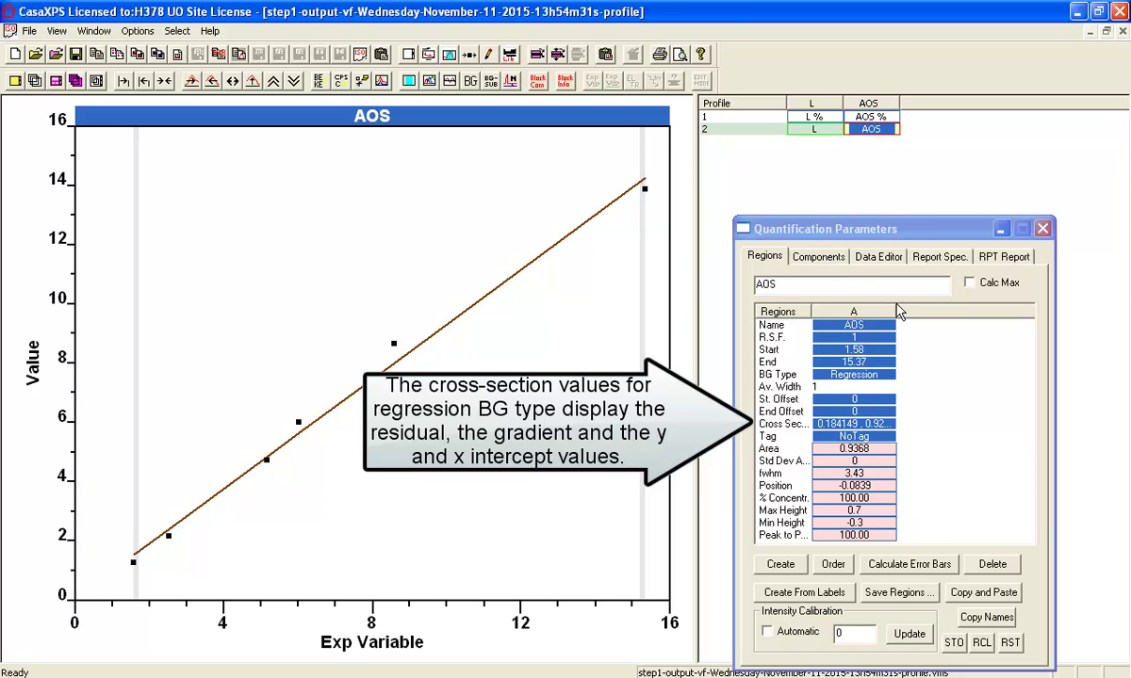
Widen the region column and read residual 0.184149, gradient 0.923154, and intercepts 0.0774971, -0.0839482.
{"action": "double_click", "coordinate": [839, 296]}
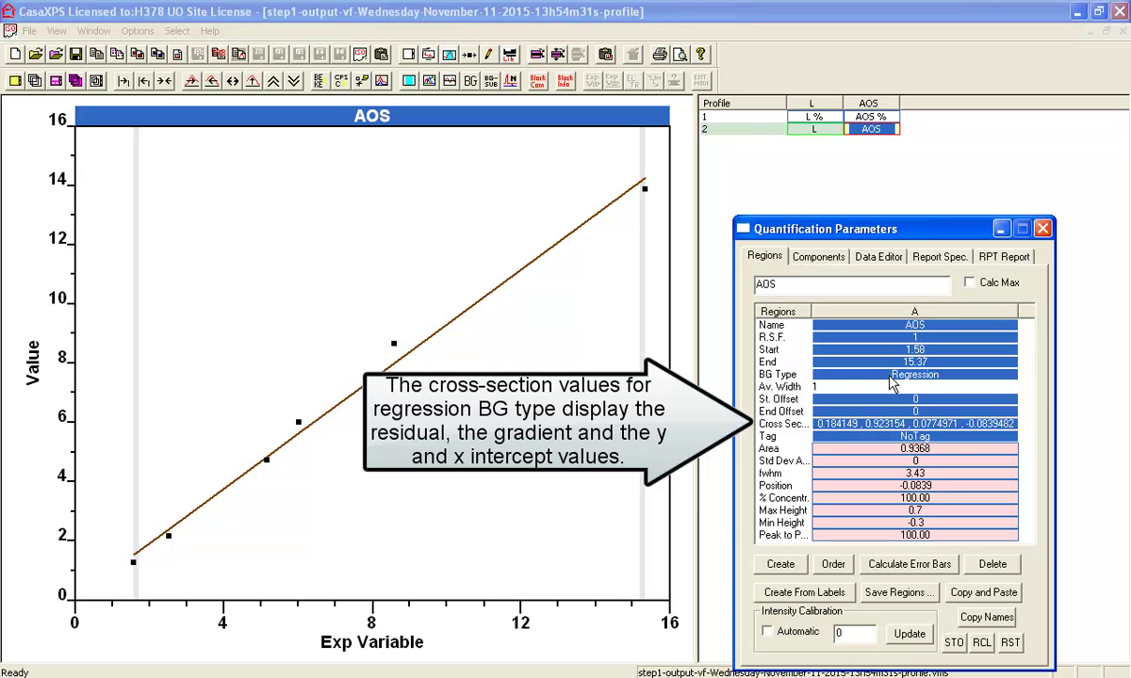
{"action": "left_click", "coordinate": [838, 424]}
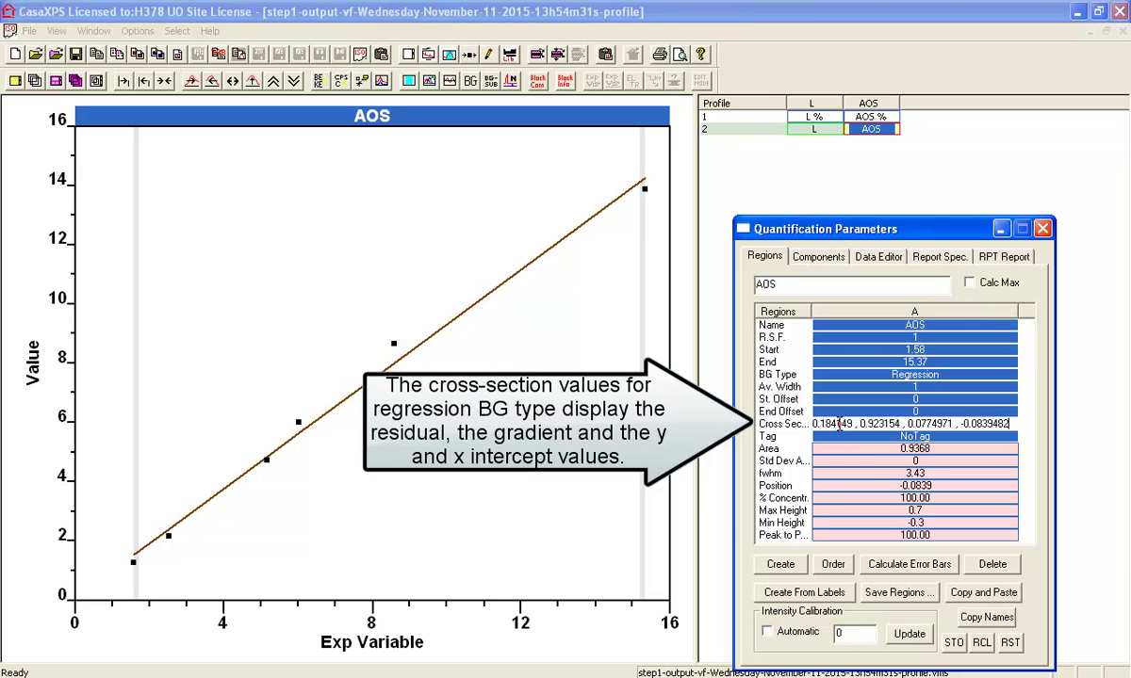
{"action": "double_click", "coordinate": [851, 424]}
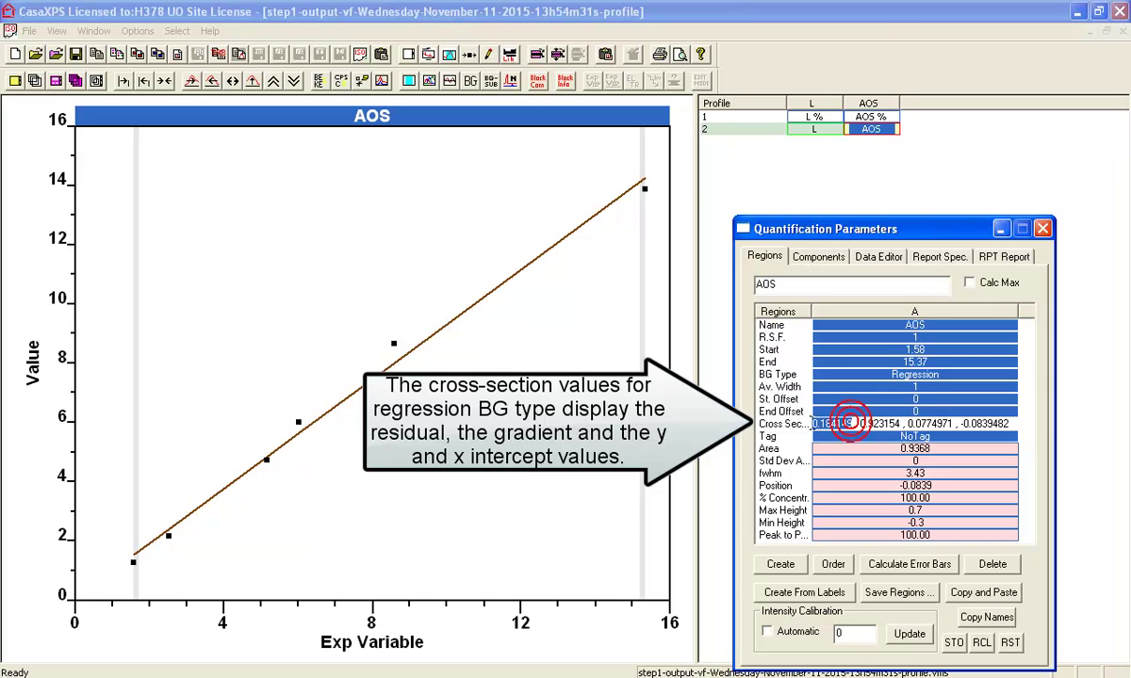
{"action": "double_click", "coordinate": [894, 424]}
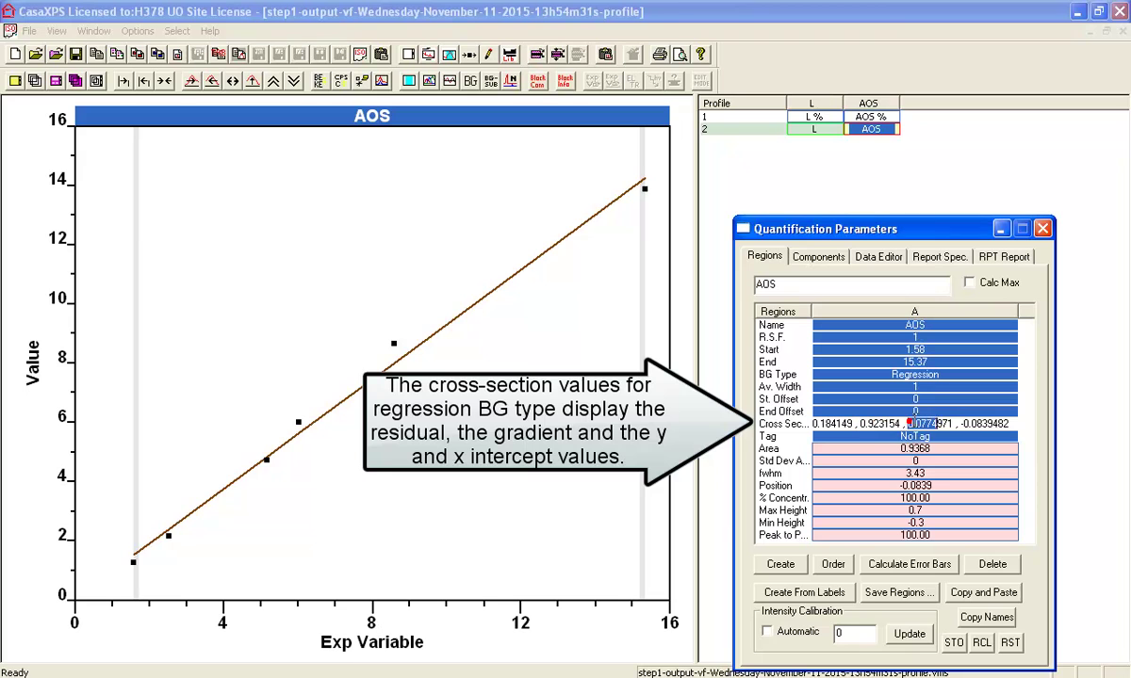
{"action": "left_click_drag", "start_coordinate": [909, 424], "coordinate": [1008, 423]}
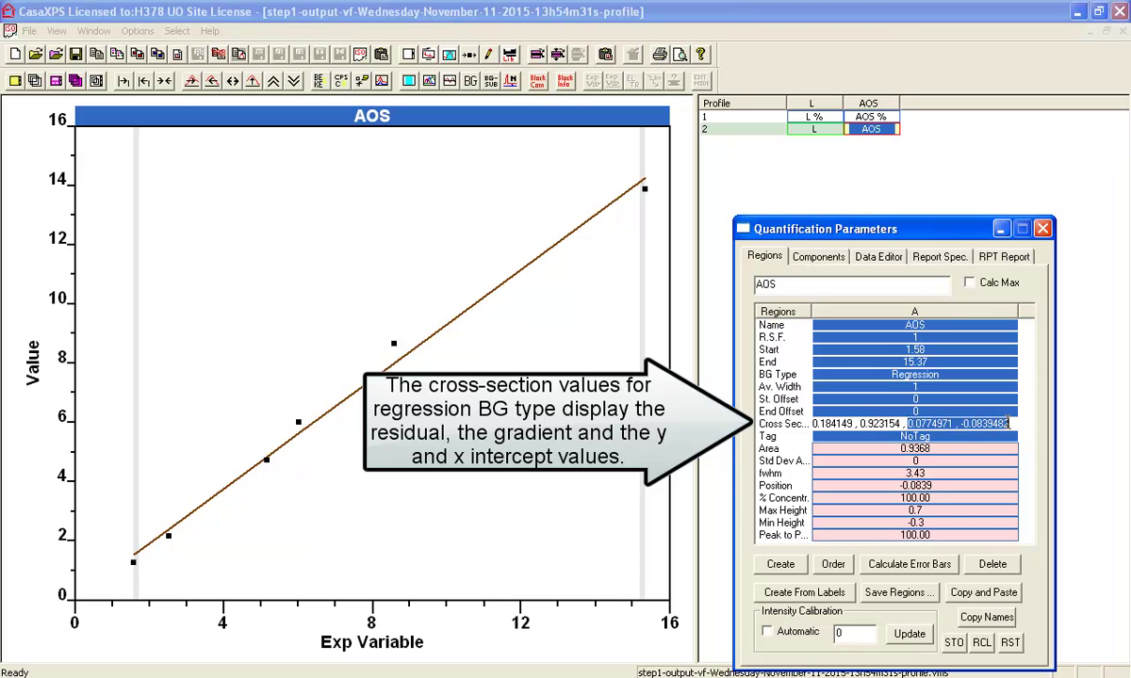
{"action": "left_click", "coordinate": [856, 424]}
{"action": "left_click_drag", "start_coordinate": [858, 424], "coordinate": [896, 424]}
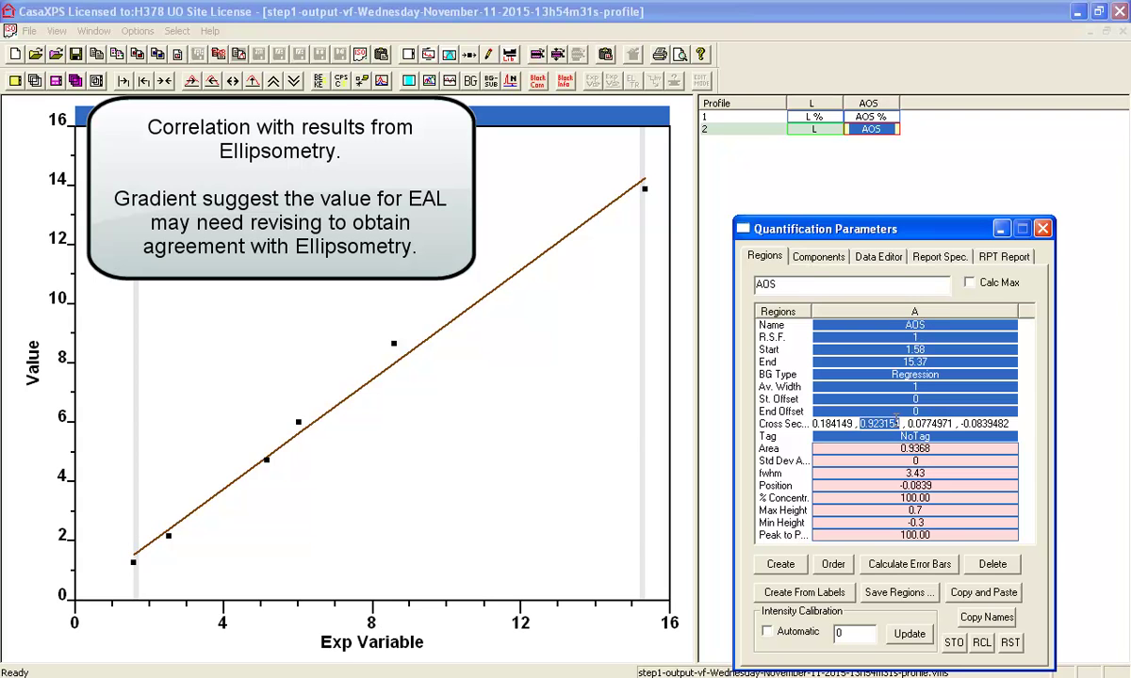